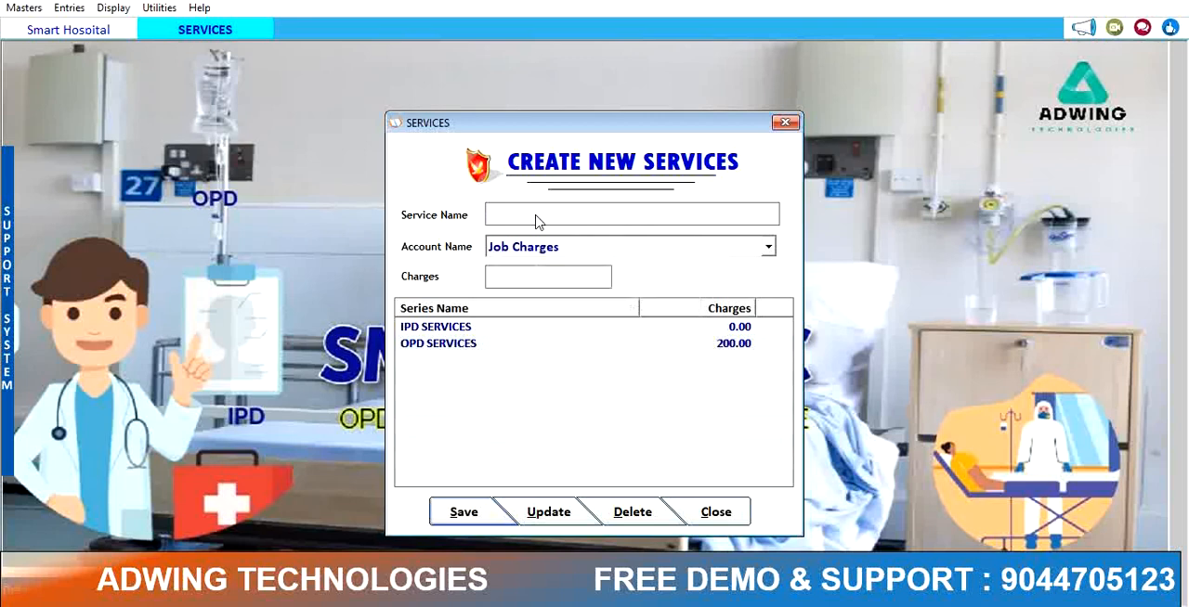
# Step: Try to save a service without a name, then close the Services window
pyautogui.click(444, 515)
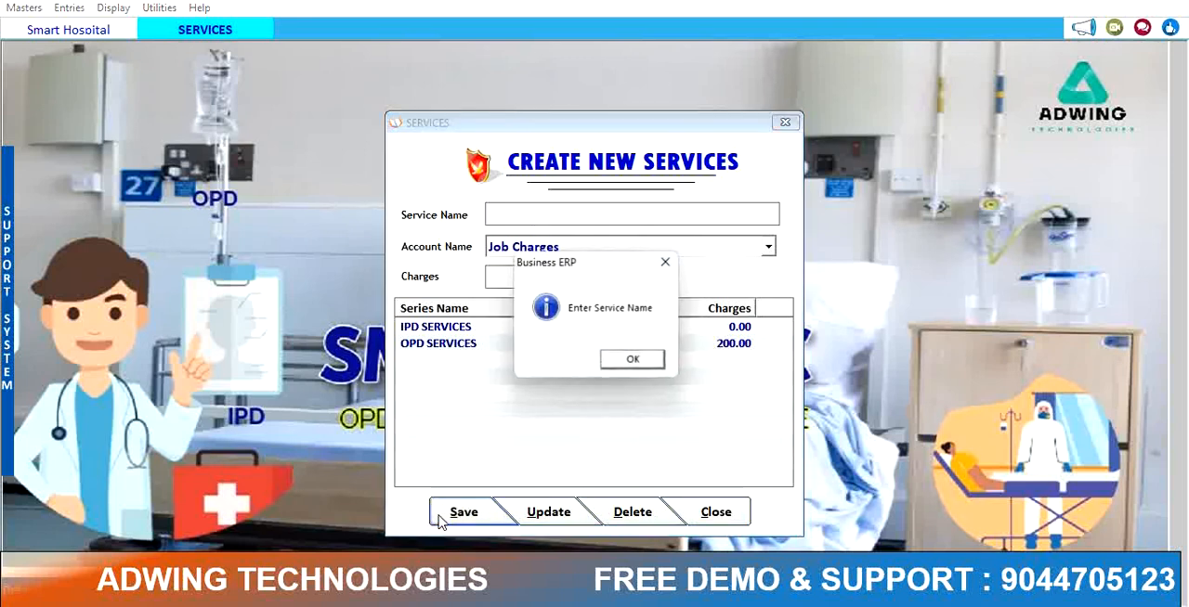
pyautogui.click(634, 362)
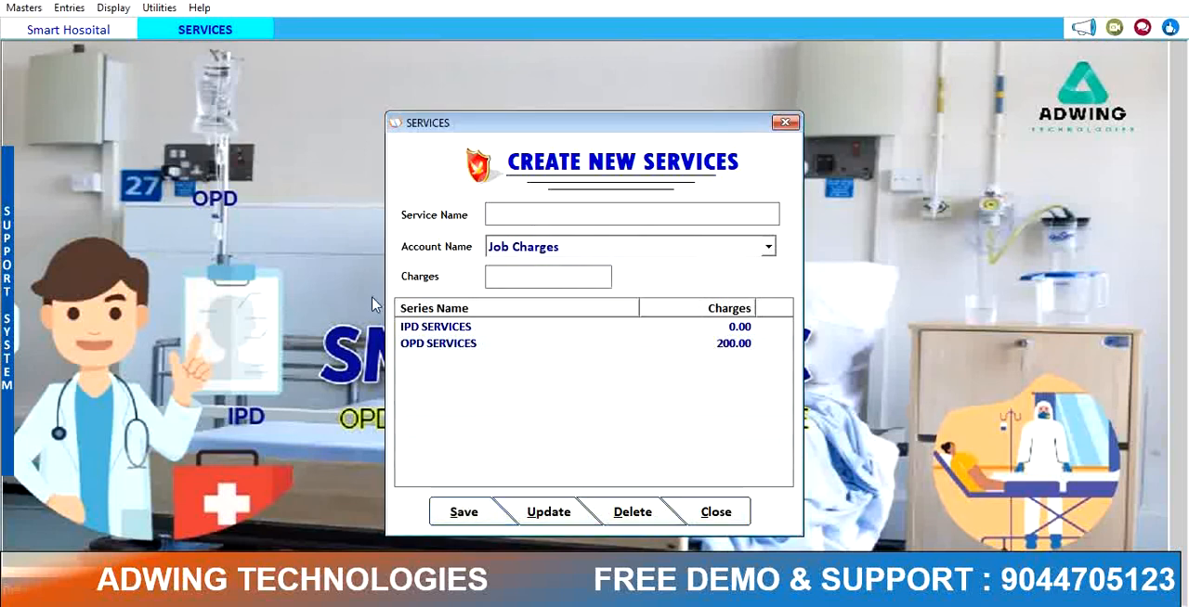
pyautogui.click(785, 122)
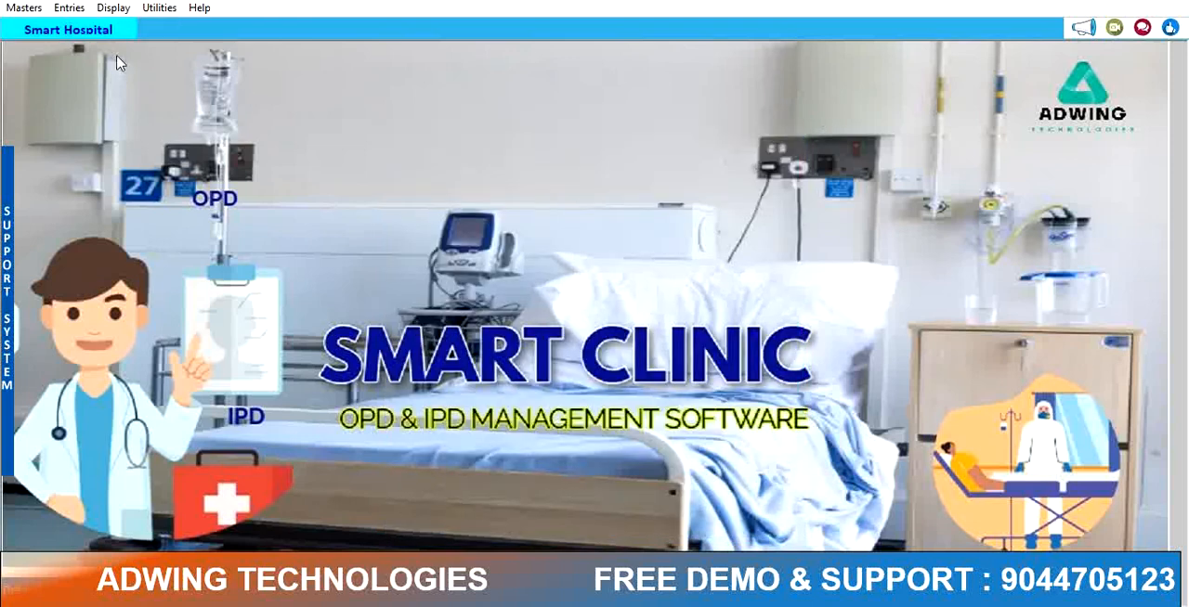
# Step: Open the Medicine Company master and add the company ZYDUS
pyautogui.click(20, 8)
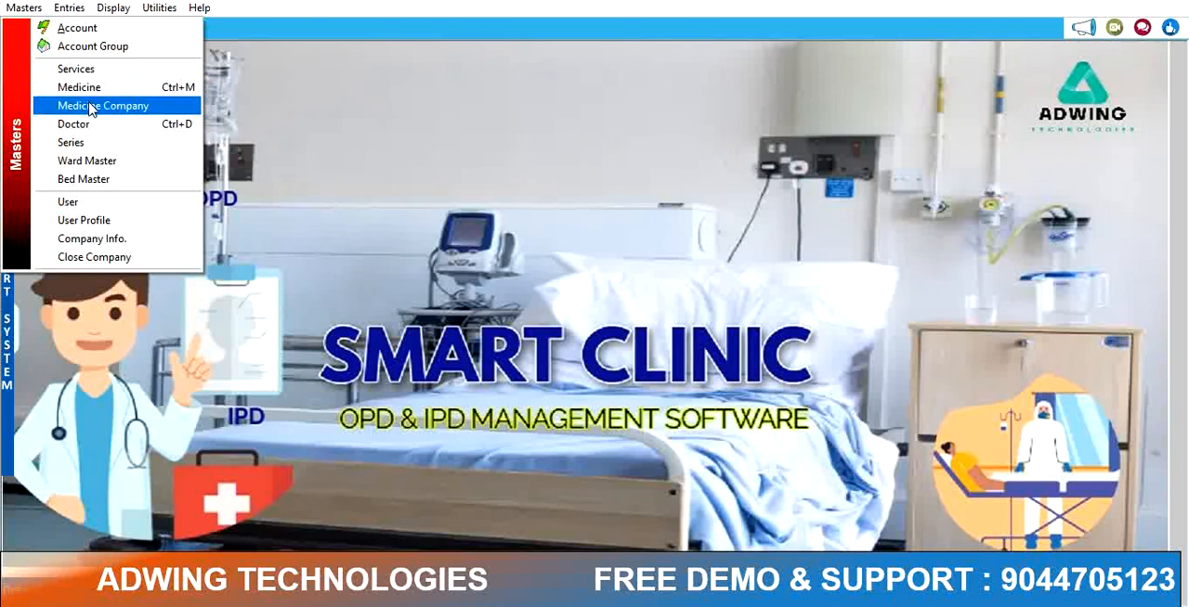
pyautogui.click(91, 107)
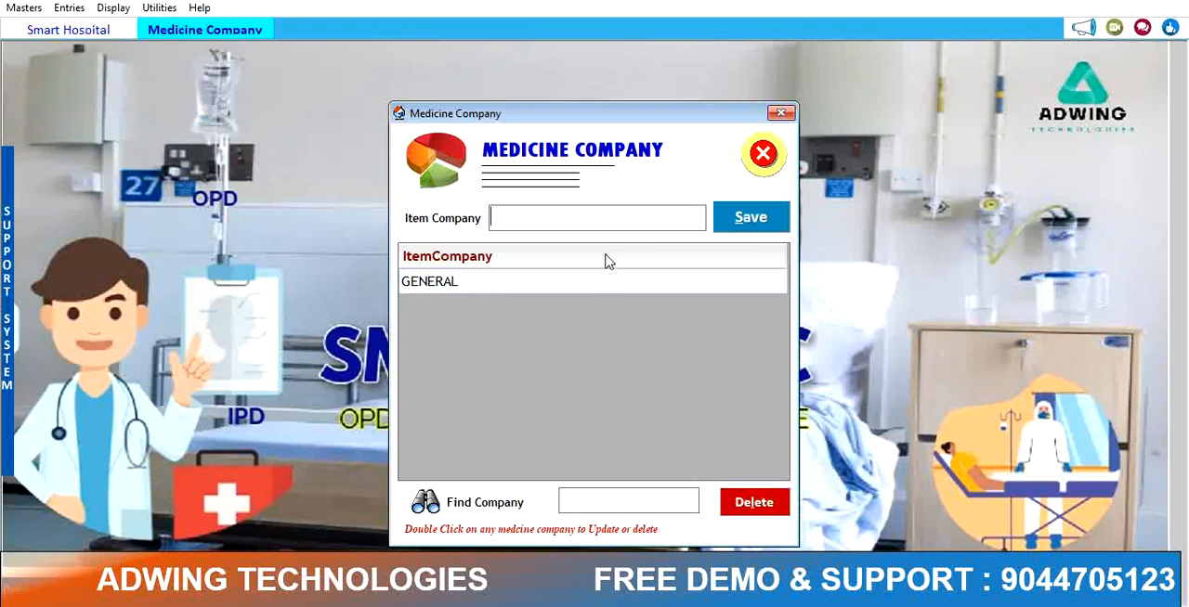
pyautogui.write('TABLET')
pyautogui.press('BackSpace')
pyautogui.press('BackSpace')
pyautogui.press('BackSpace')
pyautogui.press('BackSpace')
pyautogui.press('BackSpace')
pyautogui.write('ZYDUS')
pyautogui.press('Return')
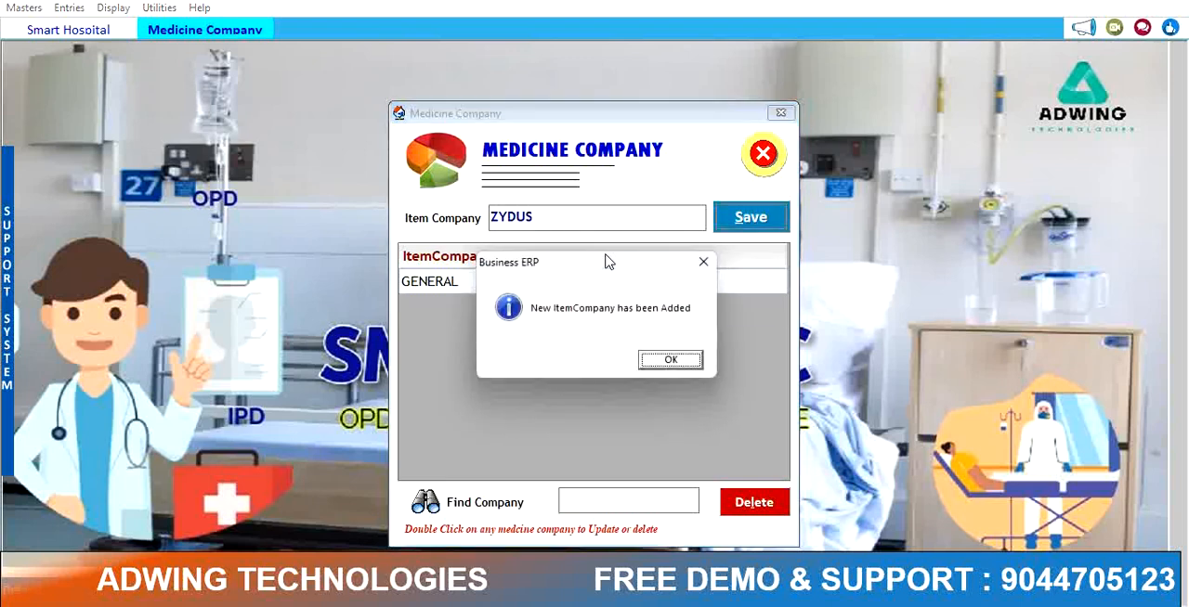
# Step: Add the medicine company CADILA and close the Medicine Company window
pyautogui.press('Return')
pyautogui.write('CADILA')
pyautogui.press('Return')
pyautogui.press('Return')
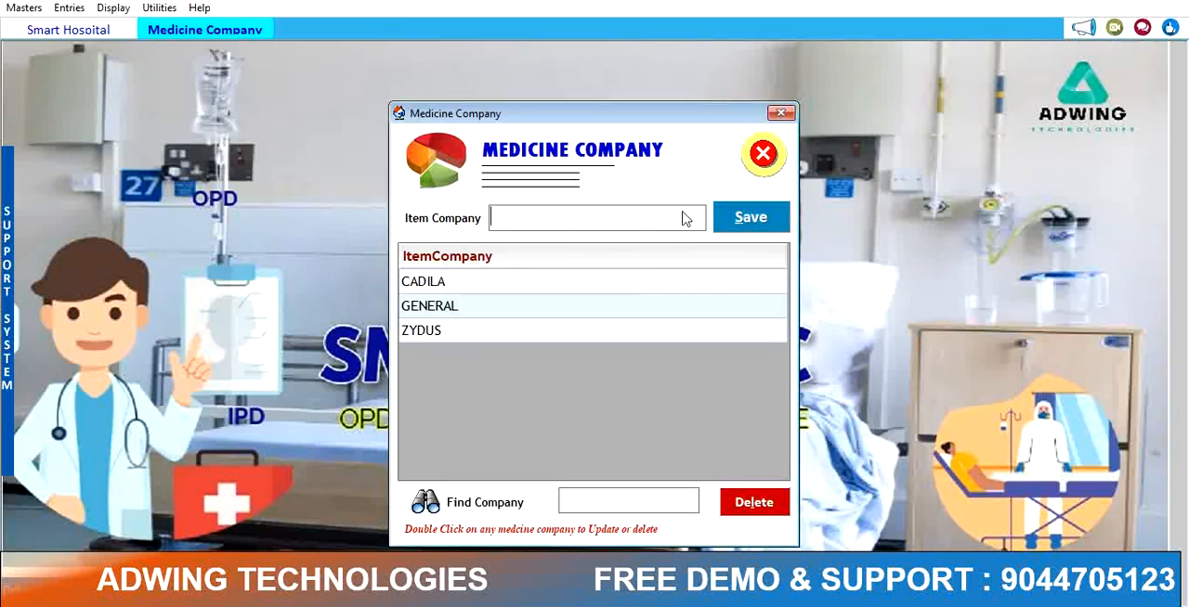
pyautogui.click(759, 160)
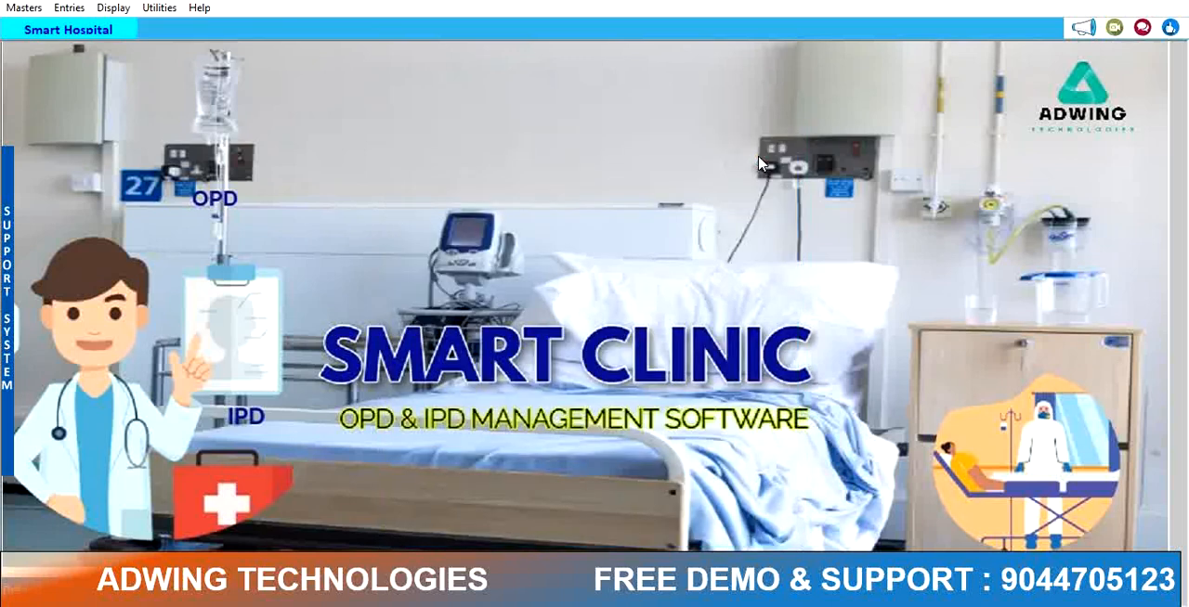
# Step: Open the Medicine master and start a new medicine named CCROCIN from company CADILA
pyautogui.click(28, 8)
pyautogui.click(80, 93)
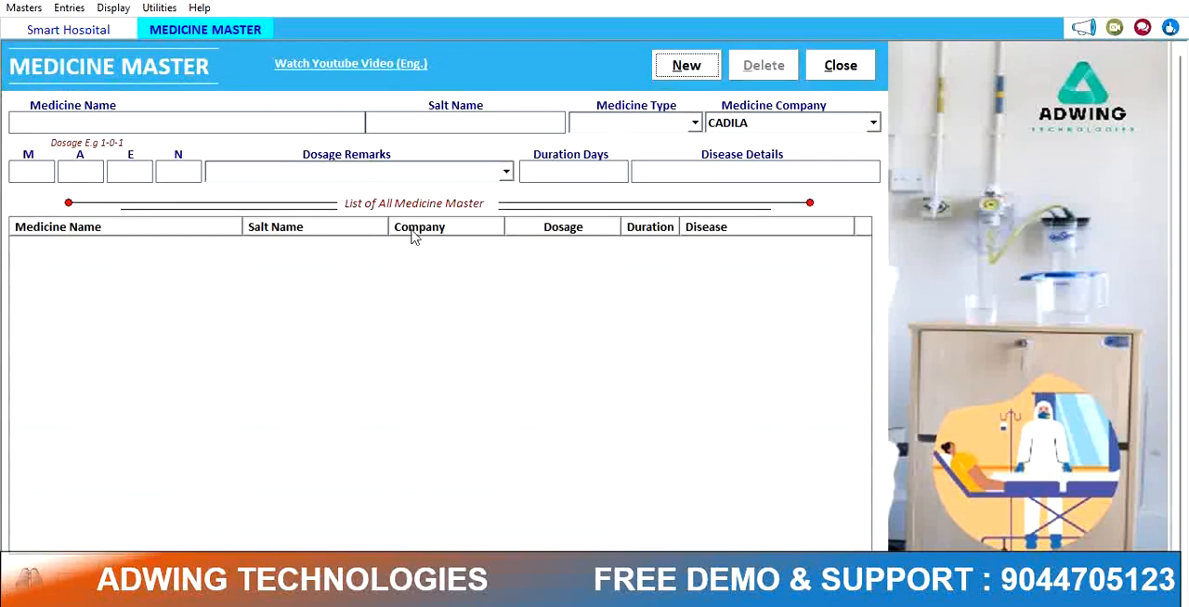
pyautogui.click(693, 65)
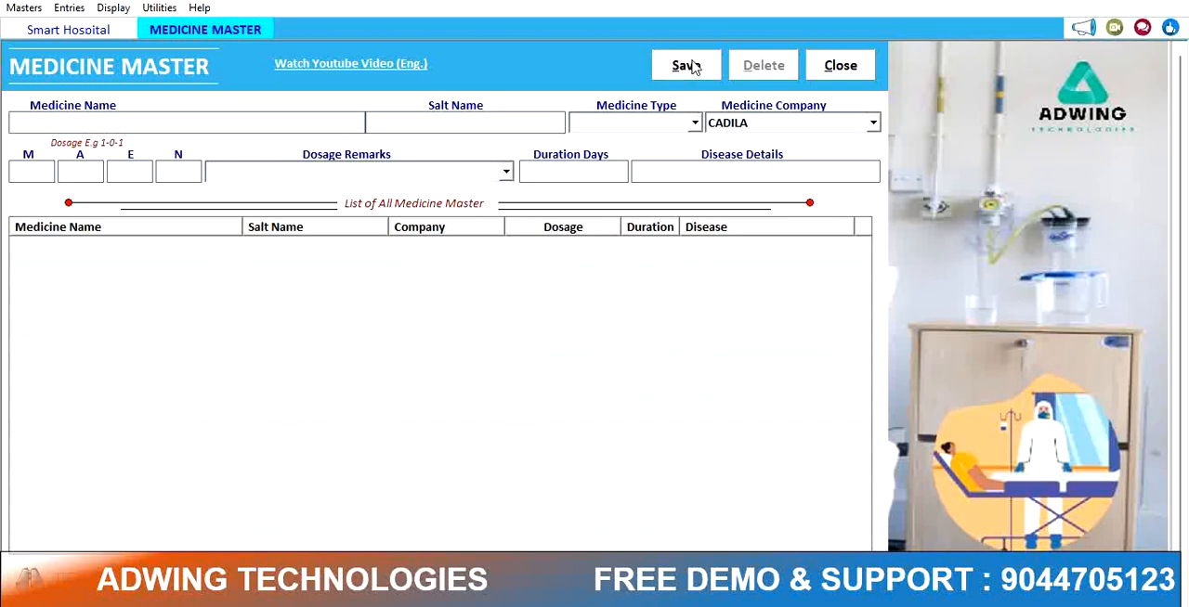
pyautogui.write('CCROCIN')
pyautogui.press('Return')
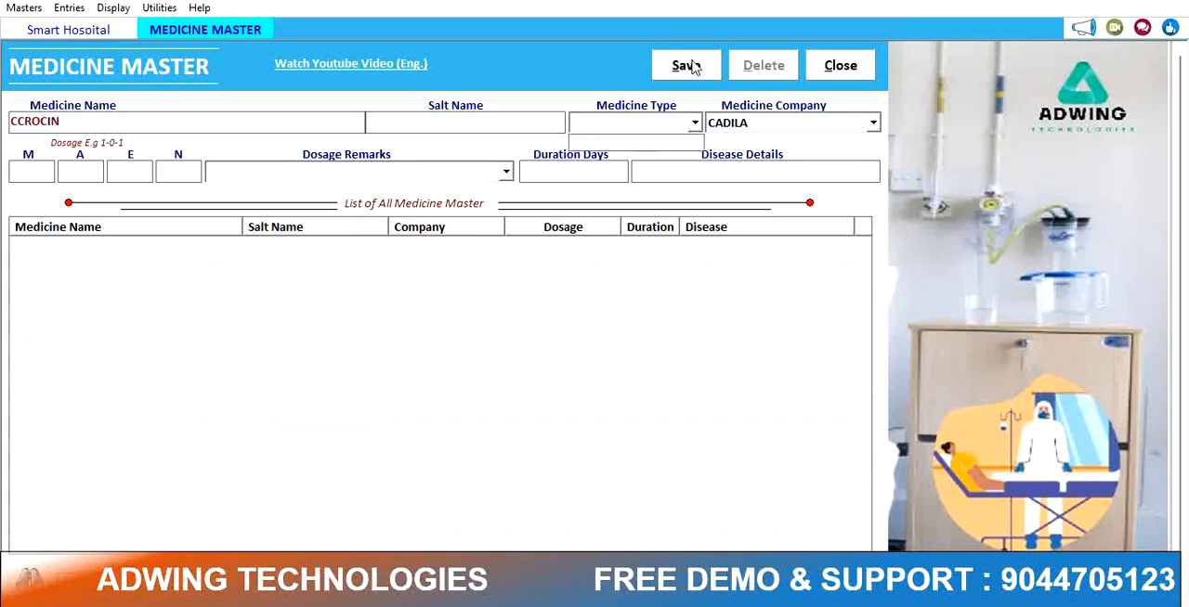
pyautogui.press('Return')
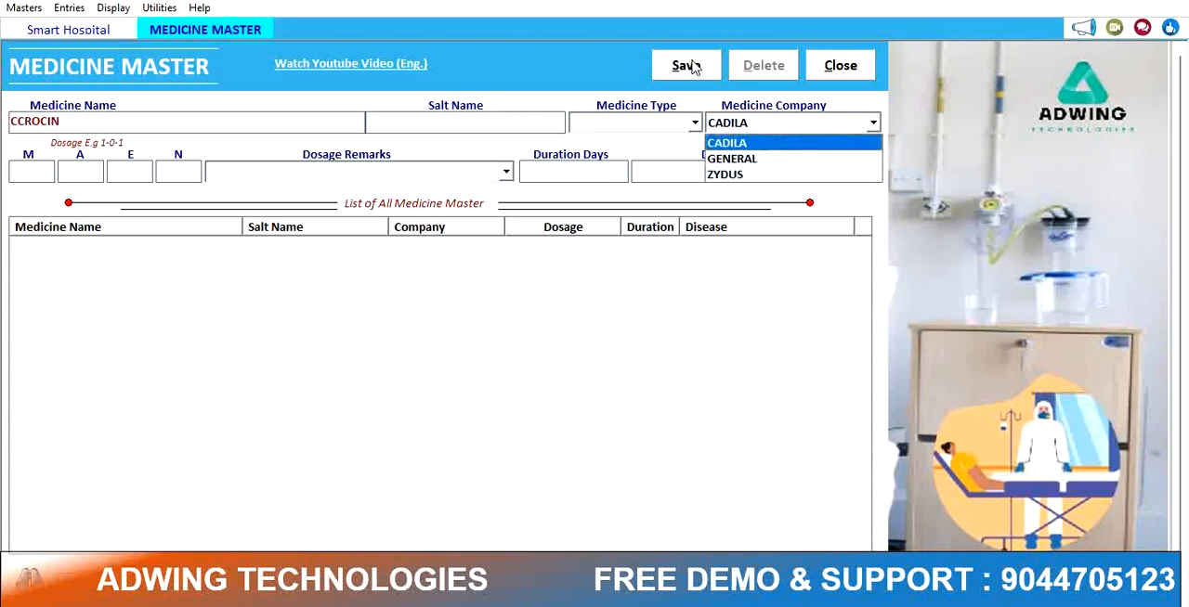
pyautogui.press('Return')
# Step: Set the medicine's dosage to 1-1-1-1 for morning, afternoon, evening and night
pyautogui.write('1')
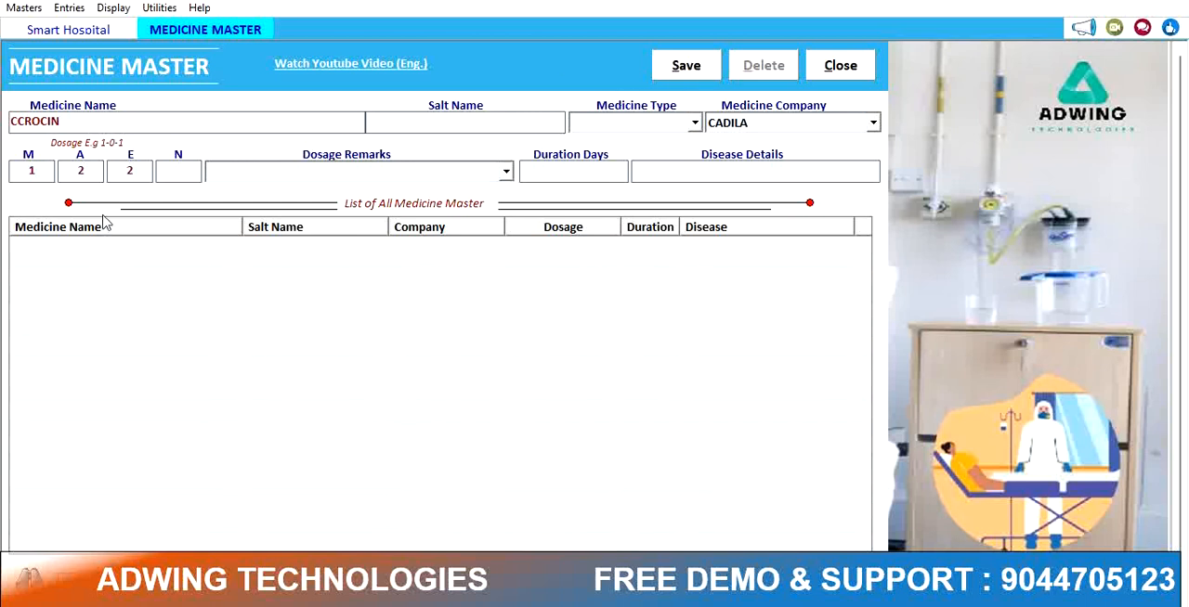
pyautogui.doubleClick(97, 171)
pyautogui.write('1')
pyautogui.press('Tab')
pyautogui.write('11')
pyautogui.press('Tab')
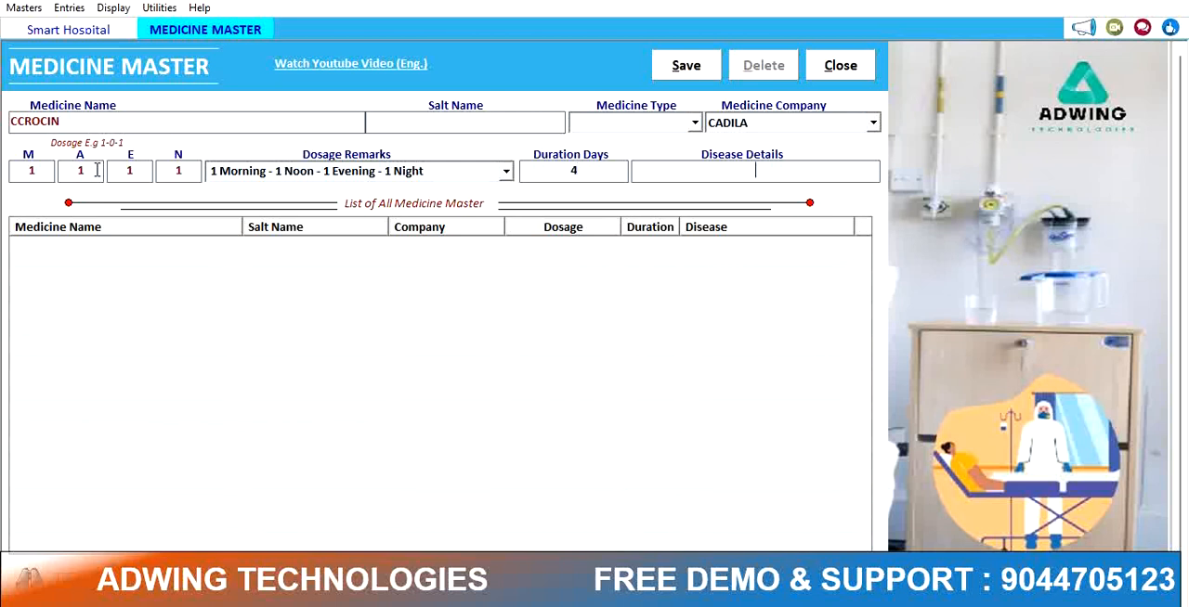
# Step: Enter FEVER as the disease, save the medicine and close the Medicine master
pyautogui.write('FEVER')
pyautogui.hotkey('alt', 's')
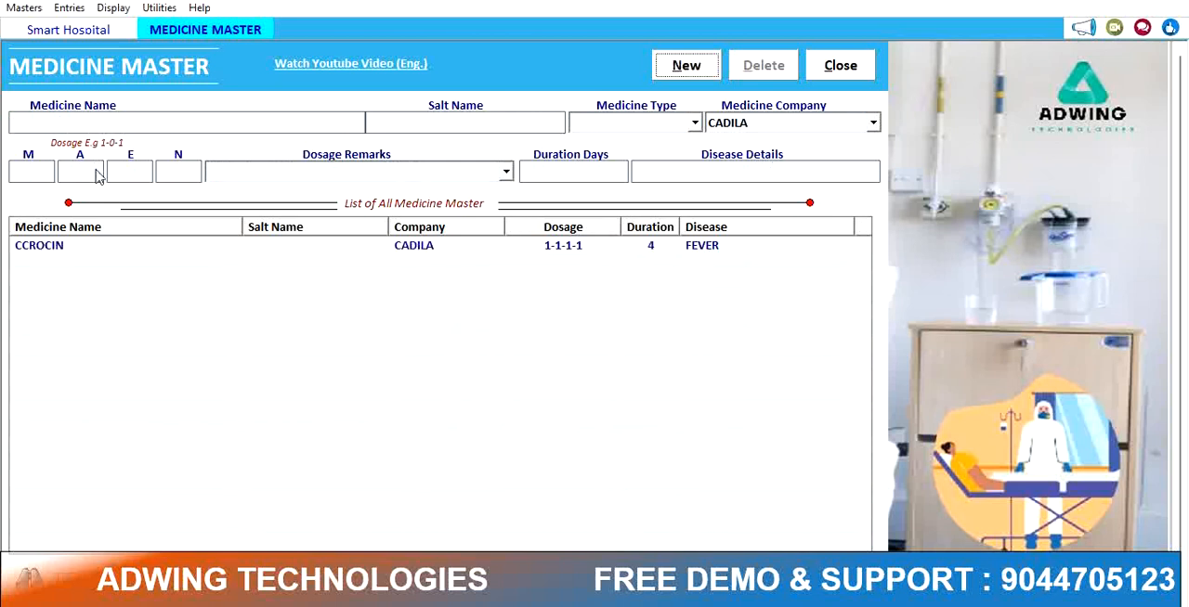
pyautogui.click(841, 69)
# Step: Create and save a new series named IPD SERIES with account Job Charges, then close the Series window
pyautogui.click(25, 8)
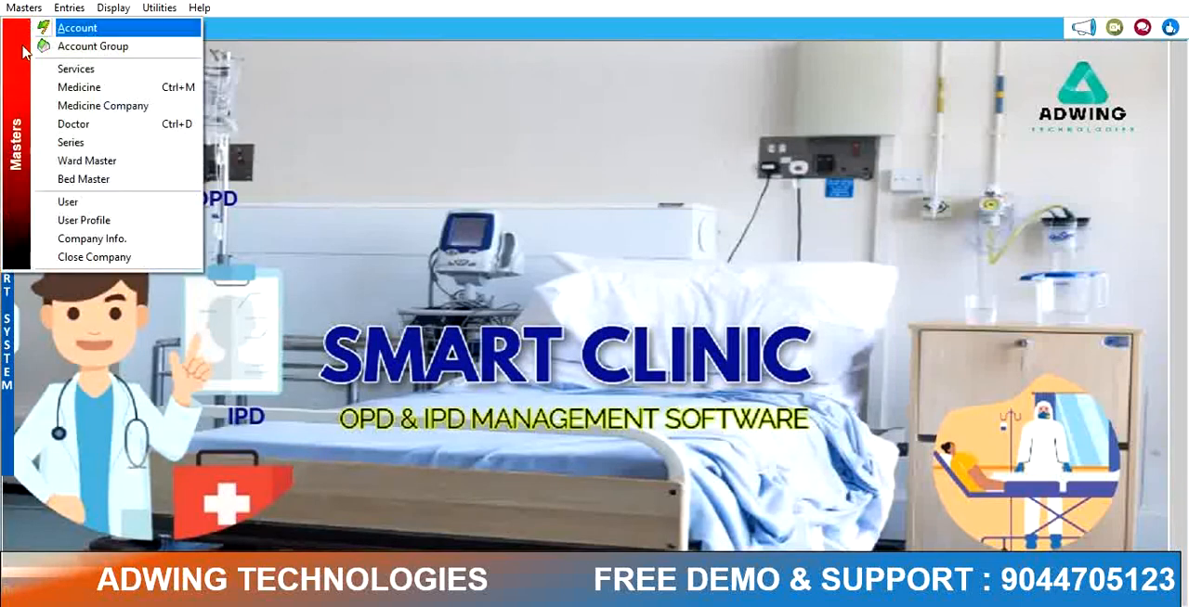
pyautogui.click(74, 142)
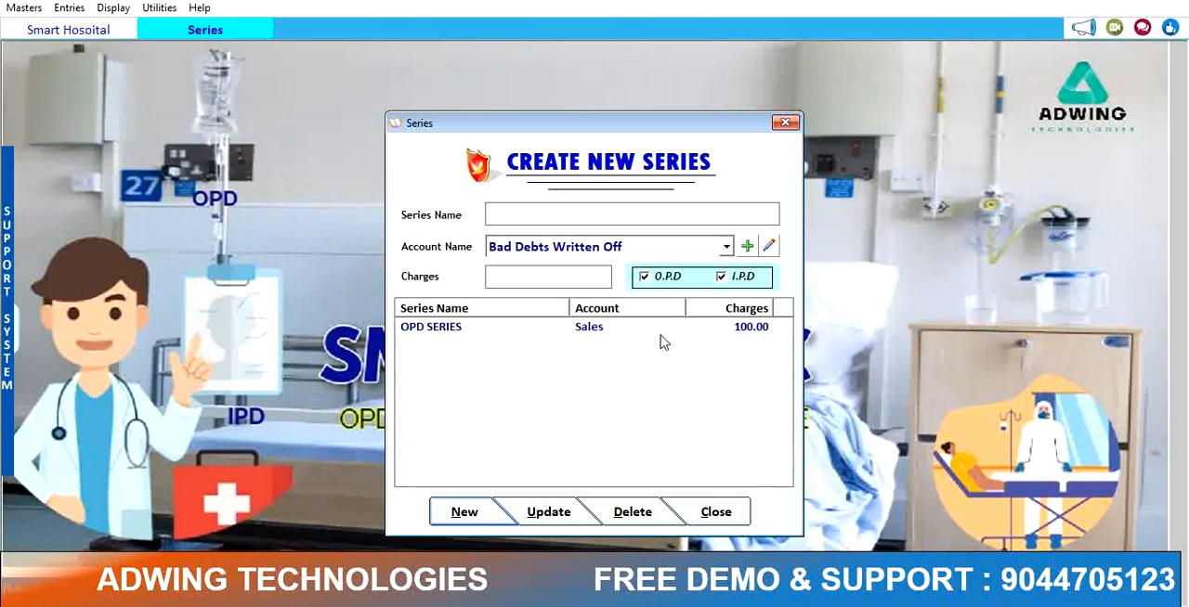
pyautogui.click(461, 514)
pyautogui.write('IPD SERIES')
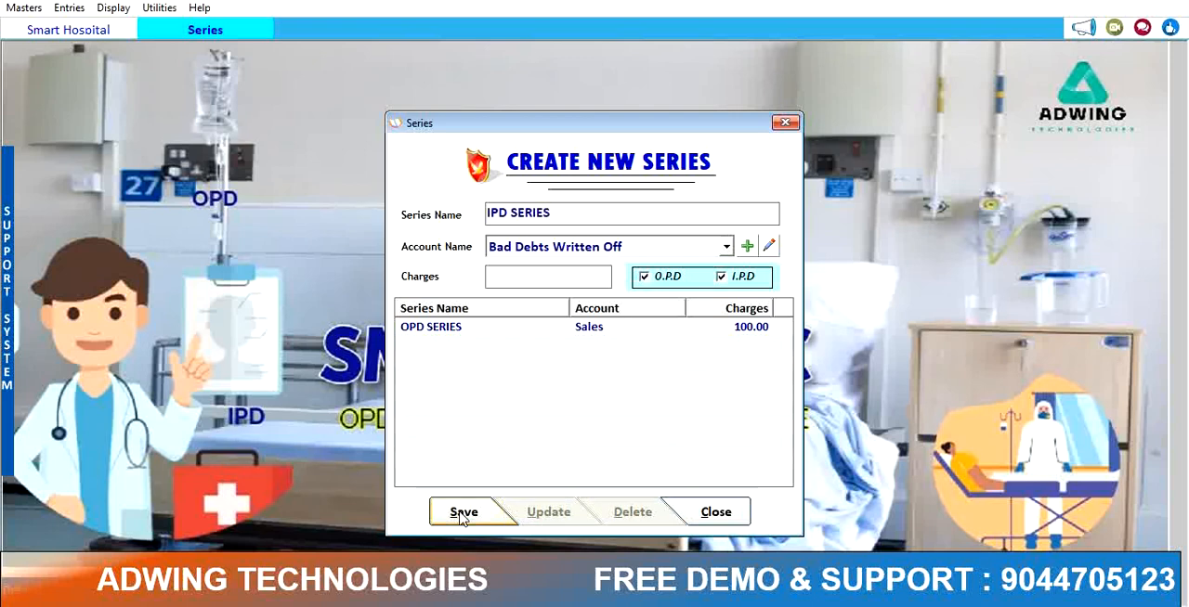
pyautogui.press('Return')
pyautogui.write('j')
pyautogui.press('Return')
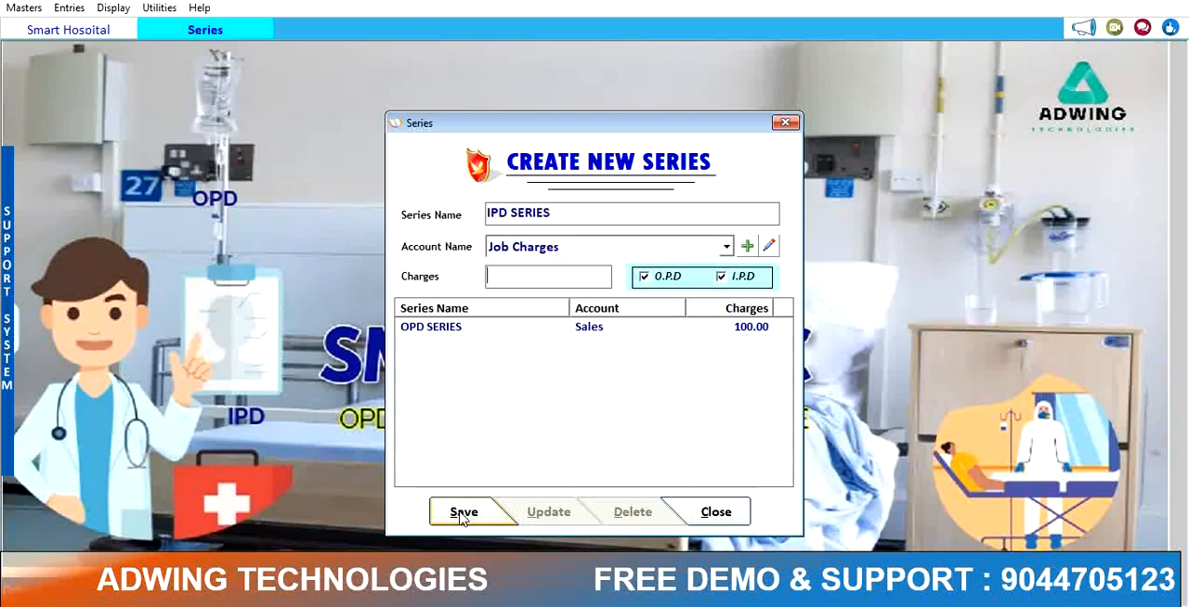
pyautogui.click(462, 514)
pyautogui.press('Return')
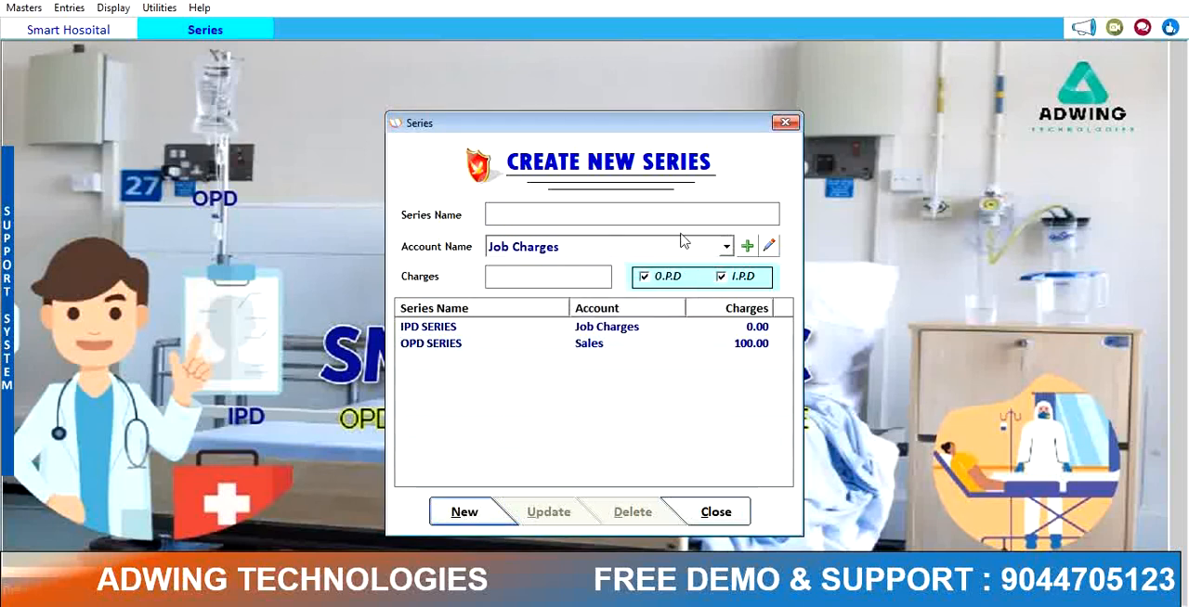
pyautogui.click(785, 123)
# Step: Open the Ward Master and add GENERAL WARD
pyautogui.click(35, 11)
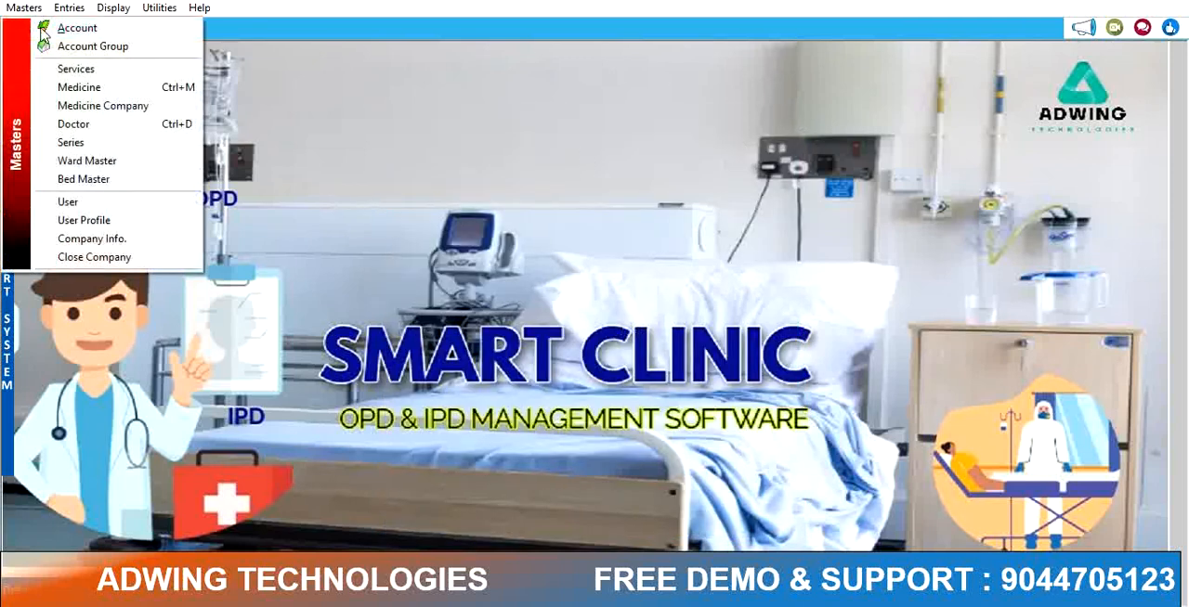
pyautogui.click(109, 157)
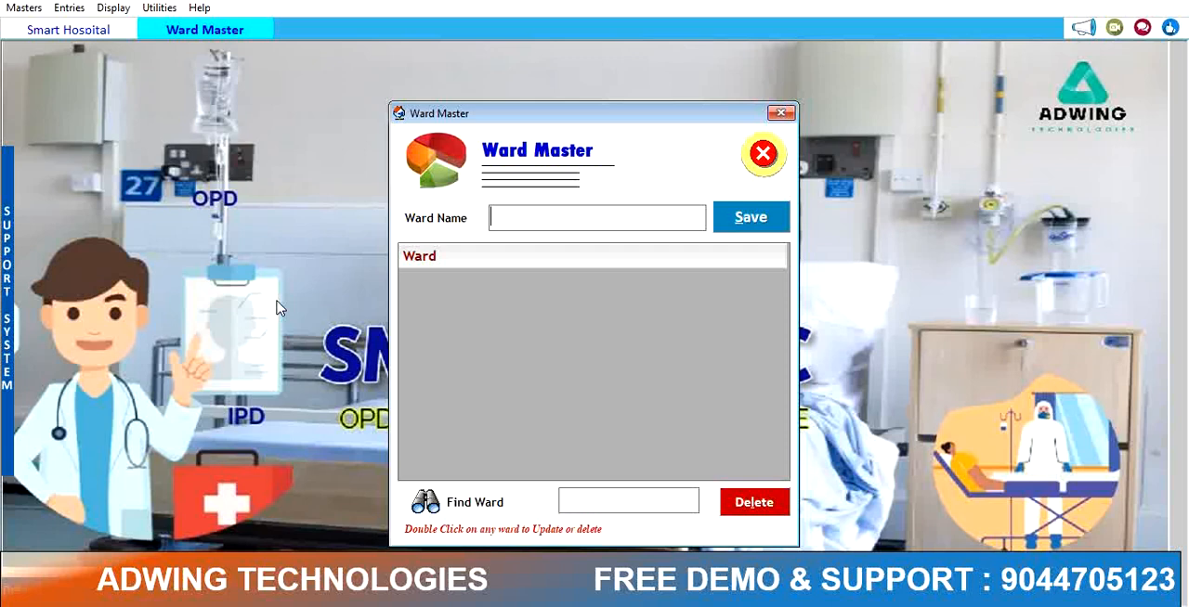
pyautogui.write('GENERAL WARD')
pyautogui.hotkey('alt', 's')
pyautogui.press('Return')
# Step: Add the ward MATERNITRY WARD
pyautogui.write('MATERN')
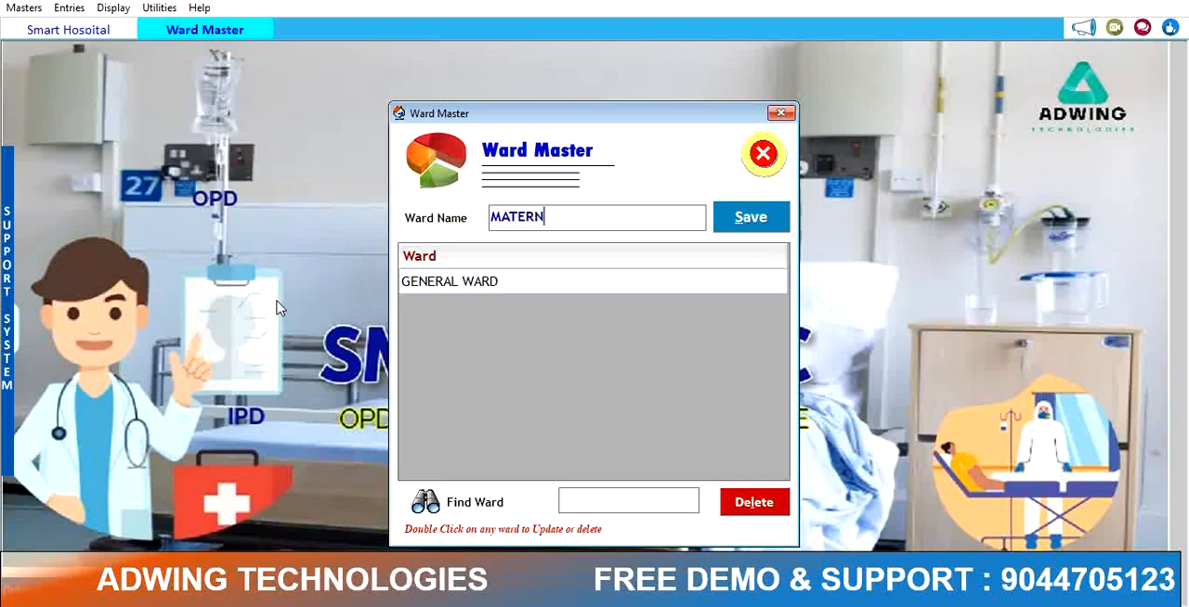
pyautogui.write('ITRY WARD')
pyautogui.press('Tab')
pyautogui.press('Return')
pyautogui.press('Return')
# Step: Add the wards CHILD WARD and SURGICAL WARD
pyautogui.write('CHILD WARD')
pyautogui.press('Tab')
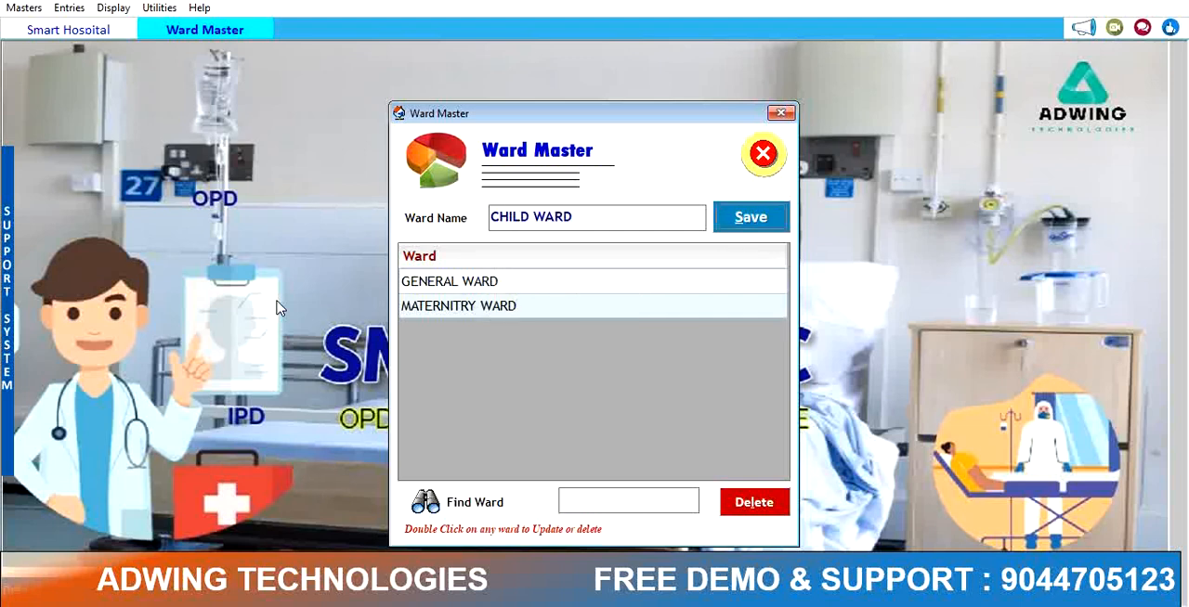
pyautogui.press('Return')
pyautogui.press('Return')
pyautogui.write('SURGIV')
pyautogui.press('BackSpace')
pyautogui.write('CAL WARD')
# Step: Add the ICU ward and close the Ward Master
pyautogui.press('Return')
pyautogui.press('Return')
pyautogui.write('ICU')
pyautogui.press('Return')
pyautogui.press('Return')
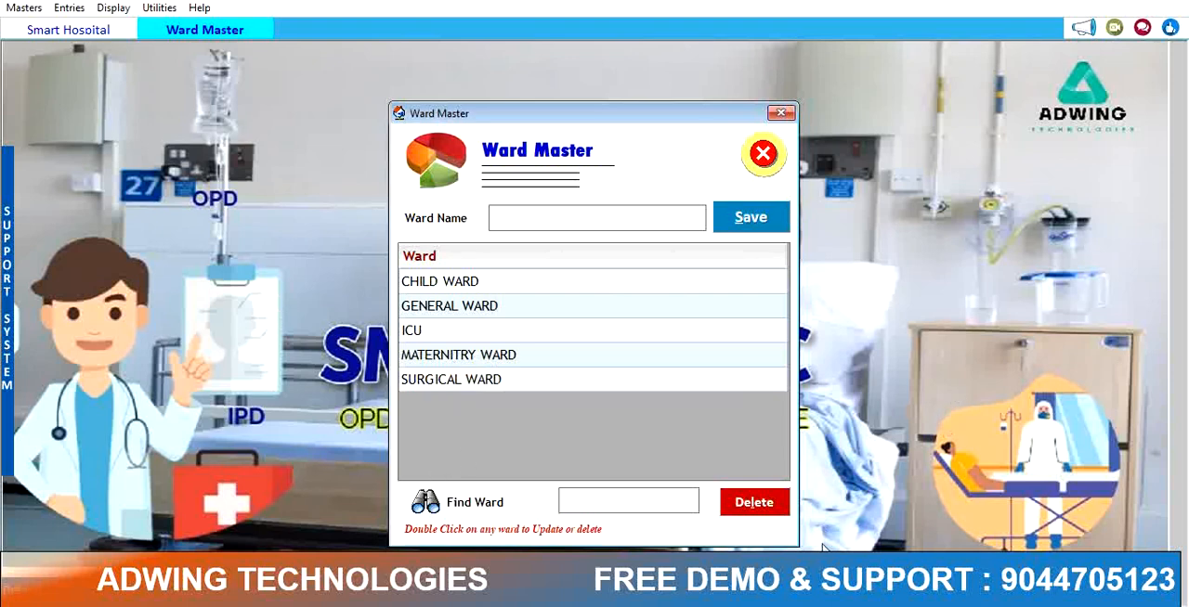
pyautogui.click(780, 113)
# Step: Open the Bed Master and add the bed BED01
pyautogui.click(23, 7)
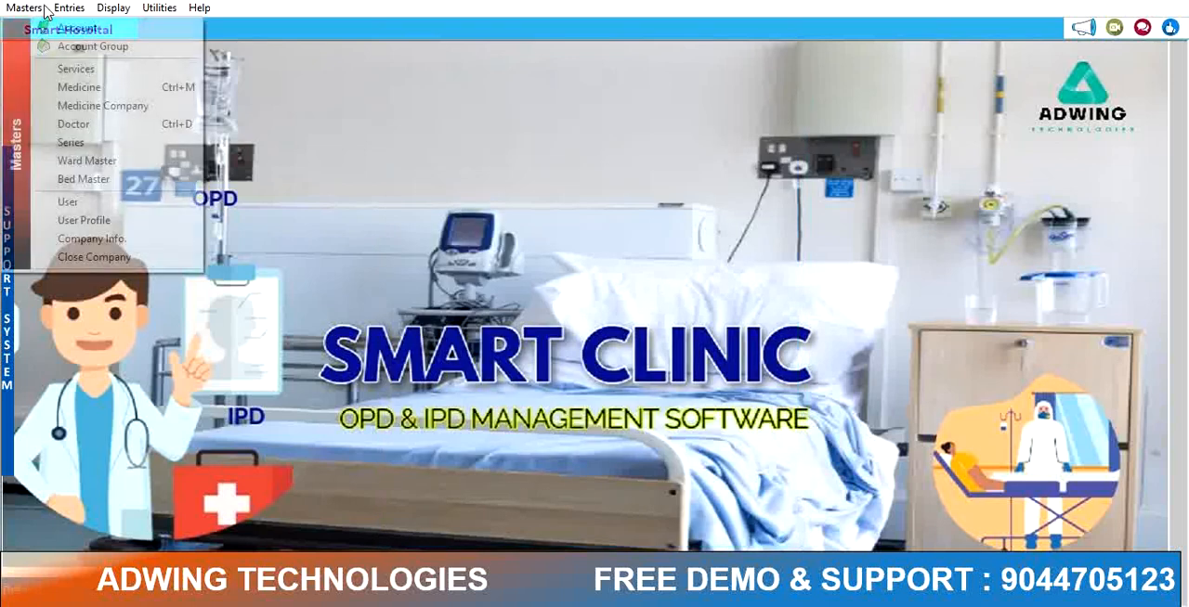
pyautogui.click(98, 181)
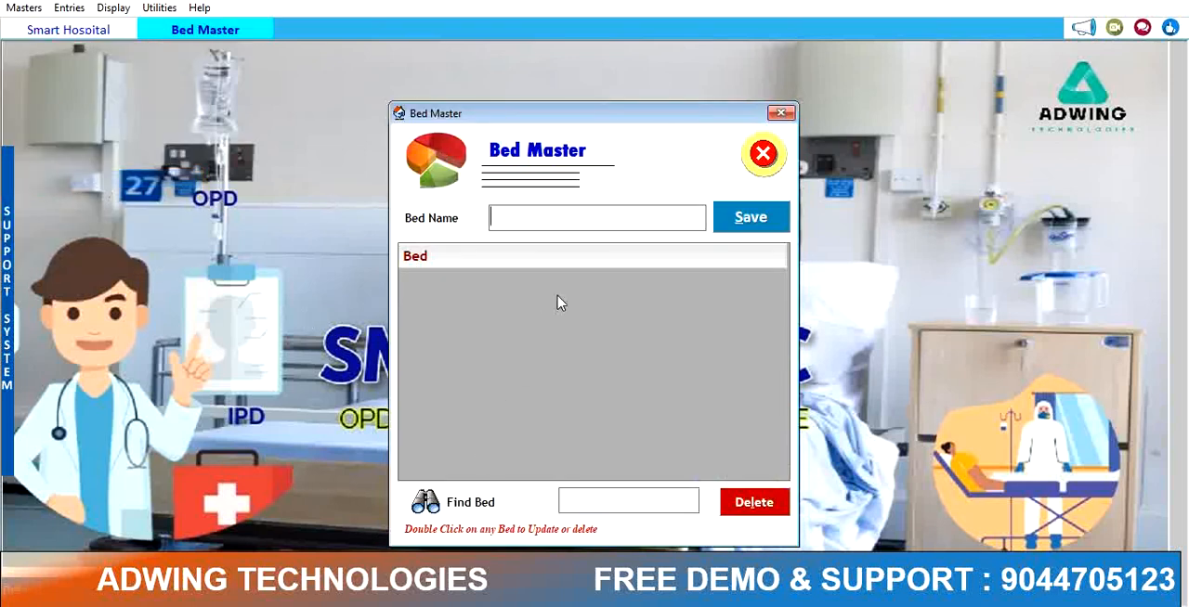
pyautogui.write('BED01')
pyautogui.press('Return')
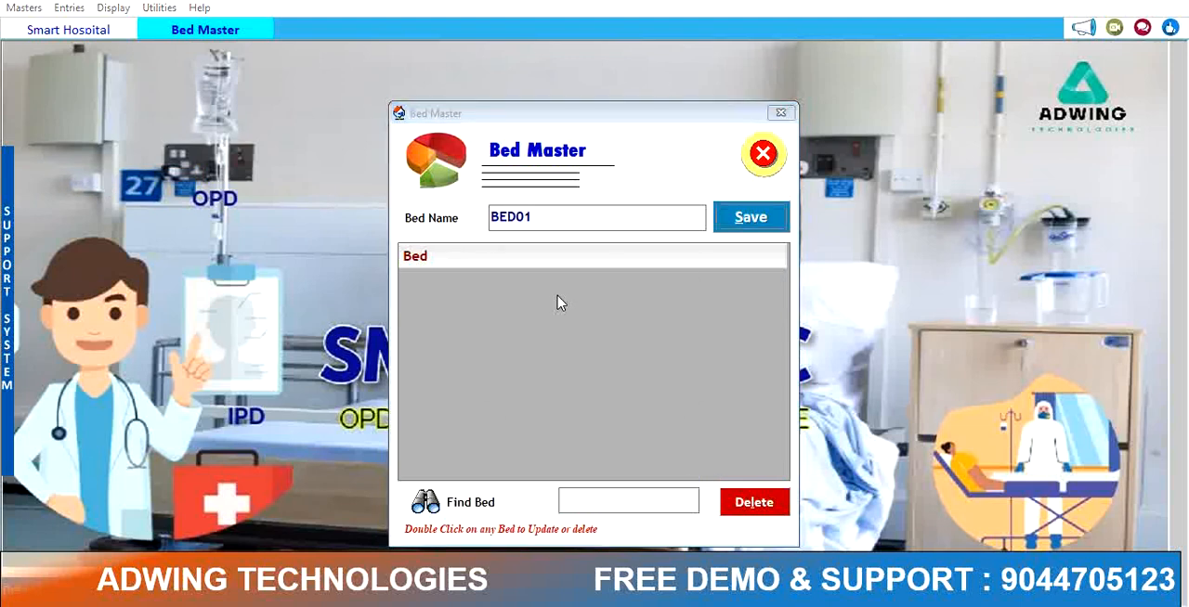
# Step: Add the beds BED02 and GENERAL BED
pyautogui.write('BED02')
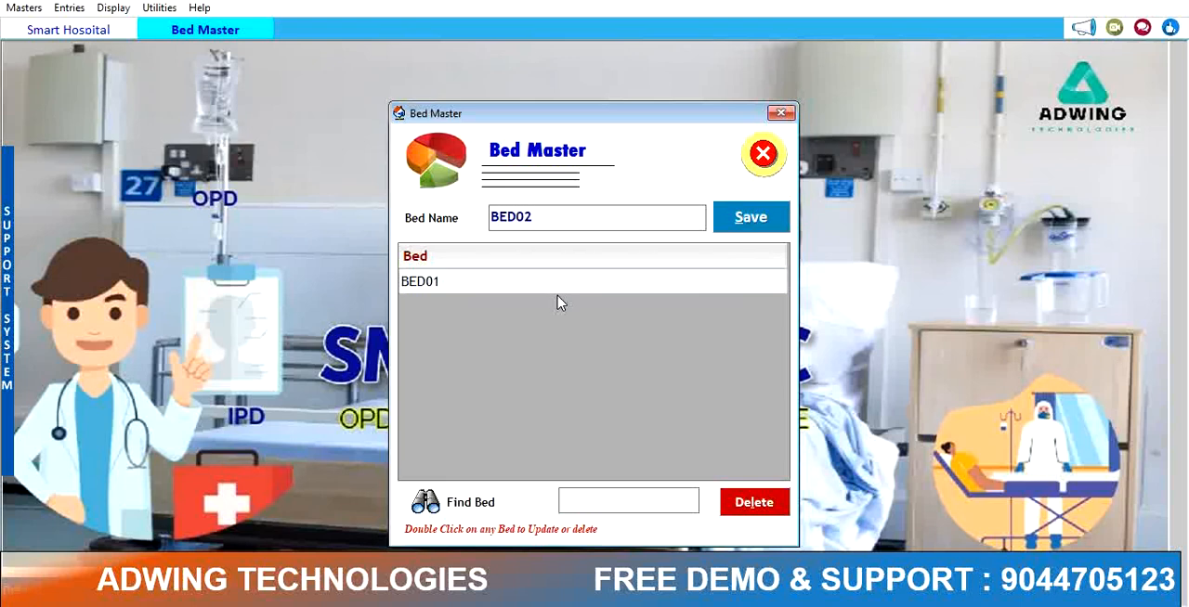
pyautogui.press('Return')
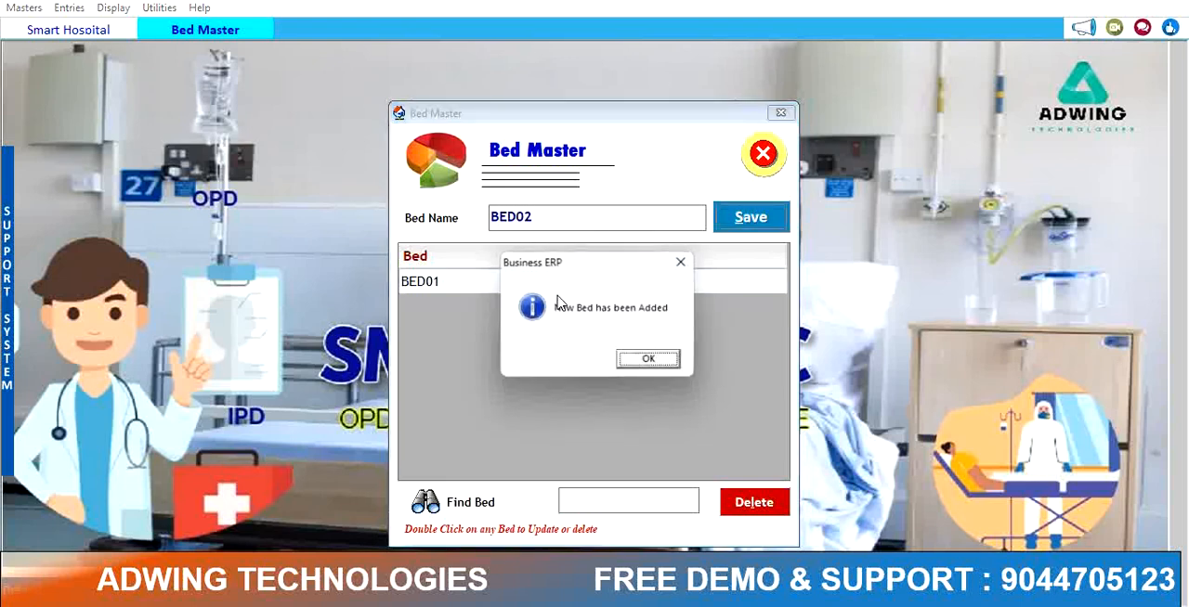
pyautogui.press('Return')
pyautogui.write('GENERAL BED')
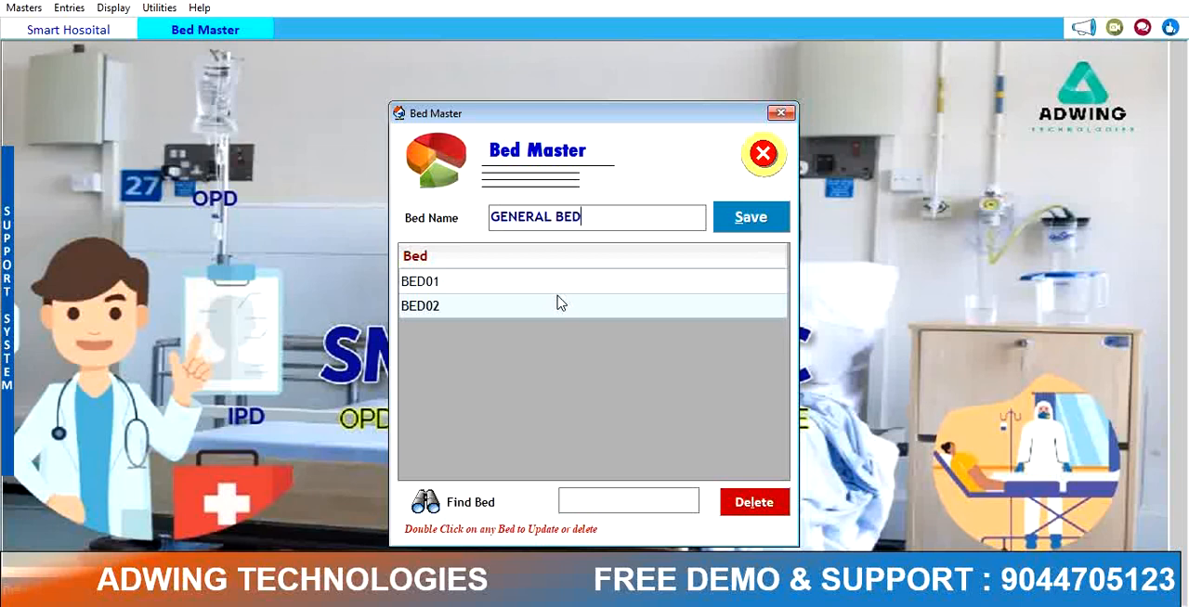
pyautogui.press('Return')
pyautogui.press('Return')
# Step: Add AC BED and close the Bed Master
pyautogui.write('AC BED')
pyautogui.press('Return')
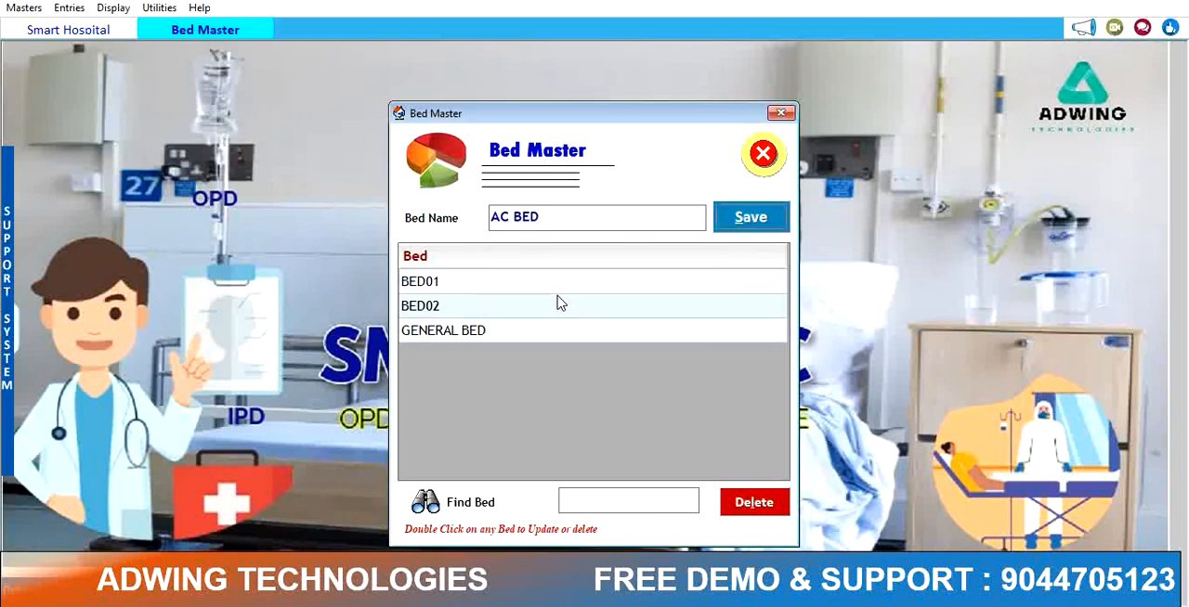
pyautogui.press('Return')
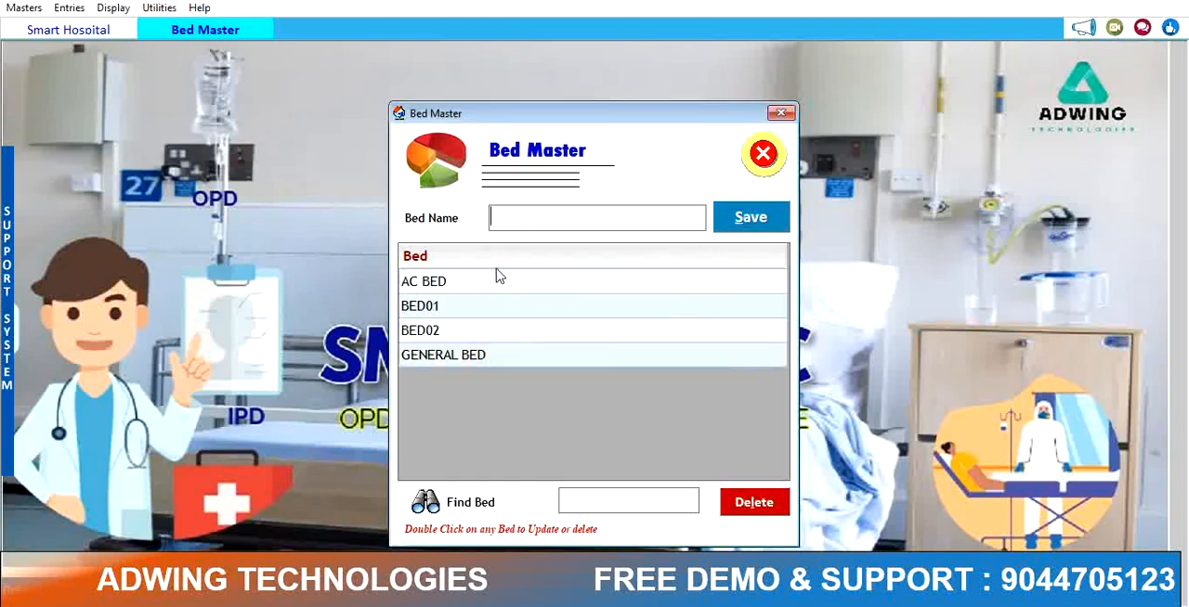
pyautogui.click(763, 154)
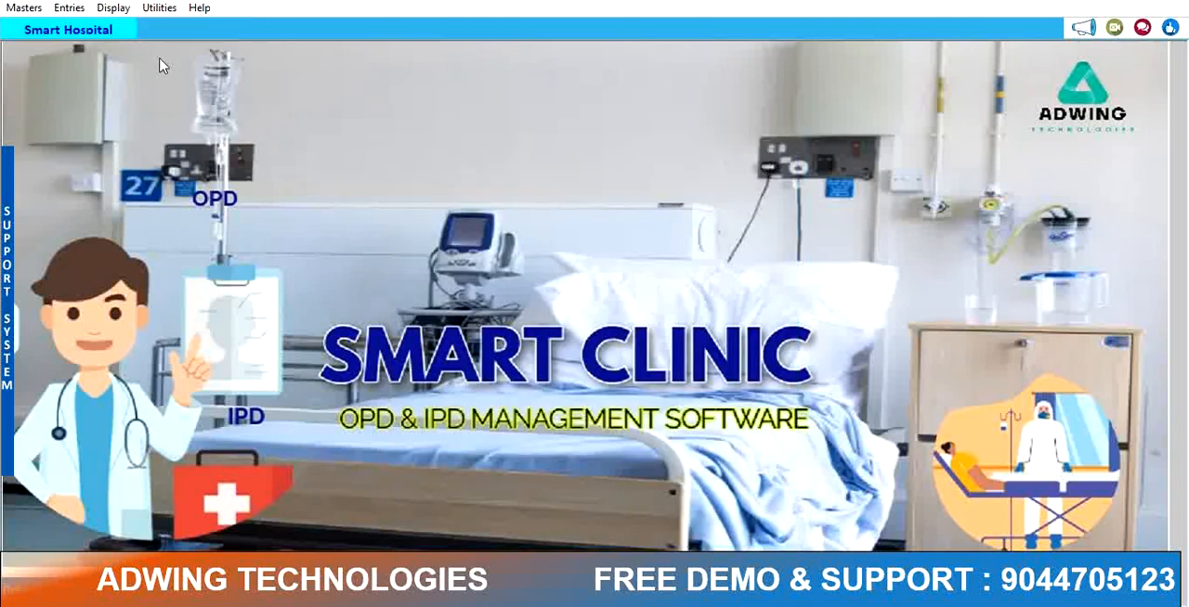
# Step: Open the Company Information window to review it, then close it
pyautogui.click(24, 7)
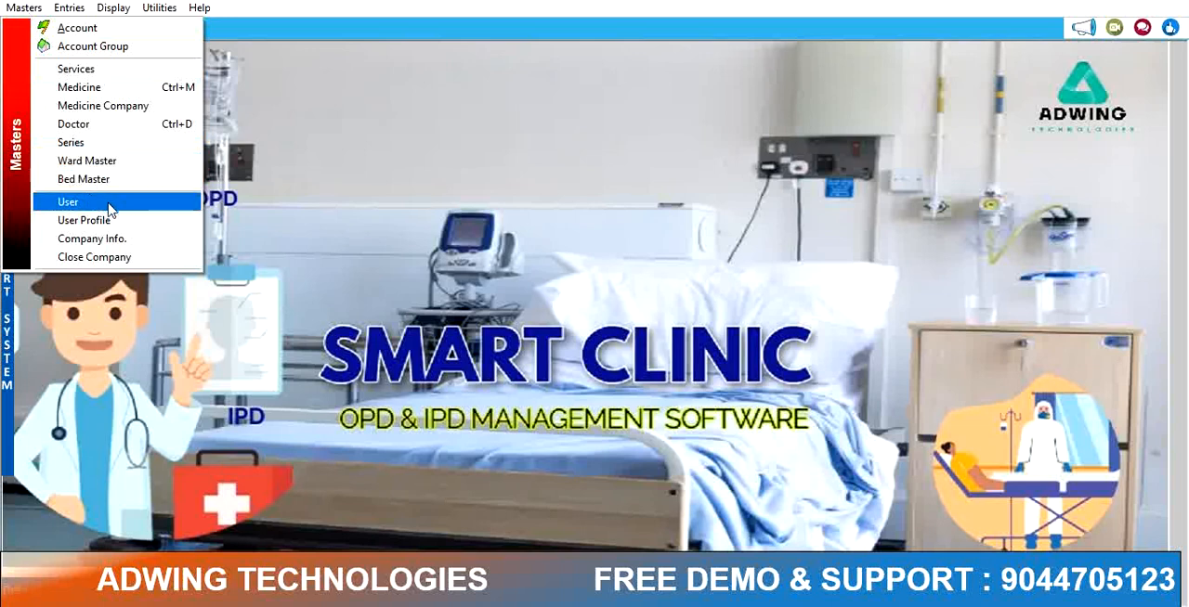
pyautogui.click(90, 239)
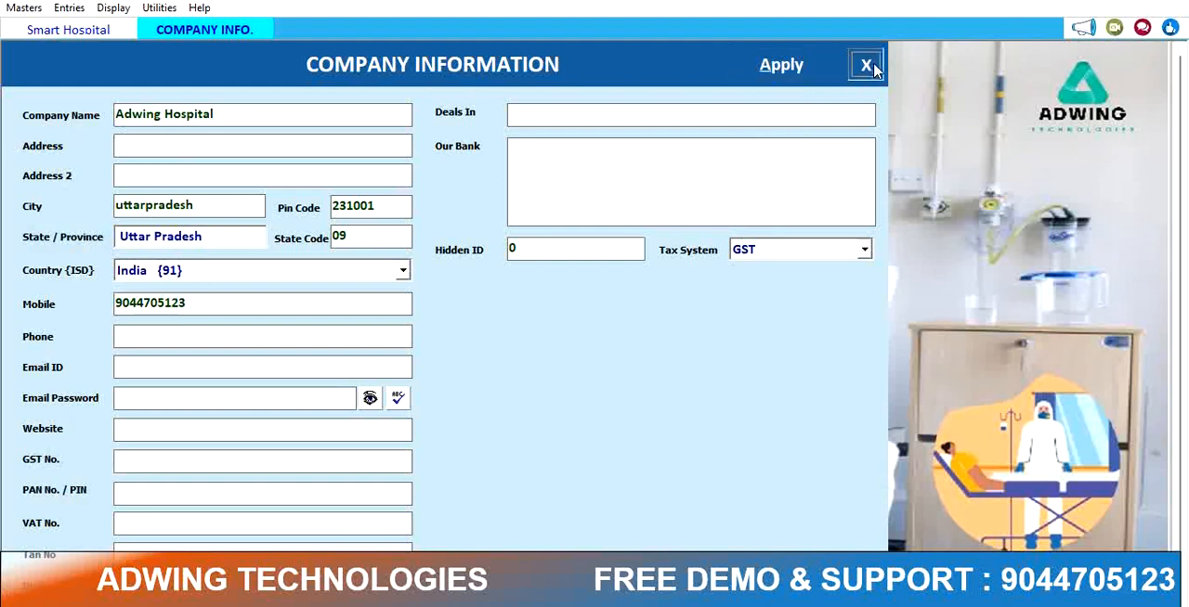
pyautogui.click(865, 65)
# Step: Open the OPD entry form, start a new entry and choose OPD SERIES as the series
pyautogui.click(24, 8)
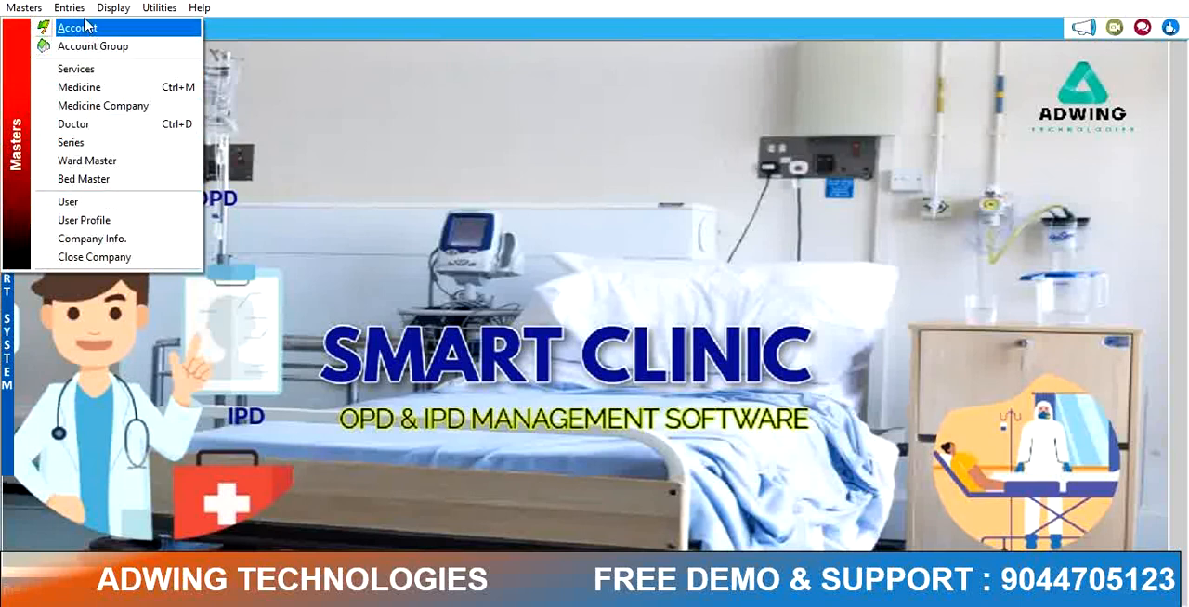
pyautogui.moveTo(78, 9)
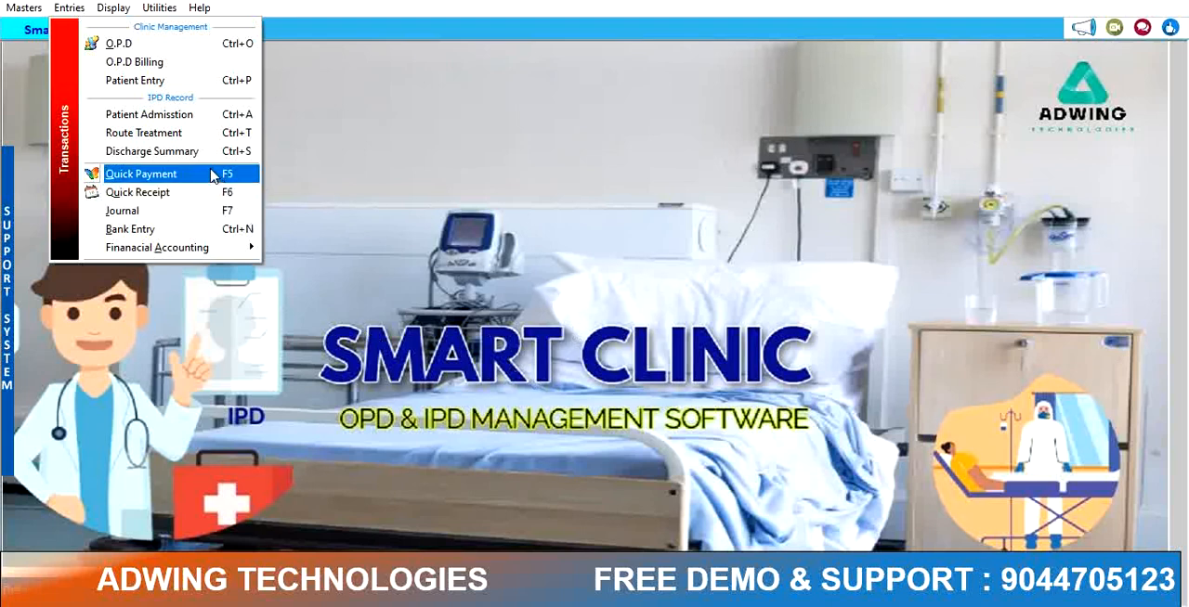
pyautogui.click(177, 47)
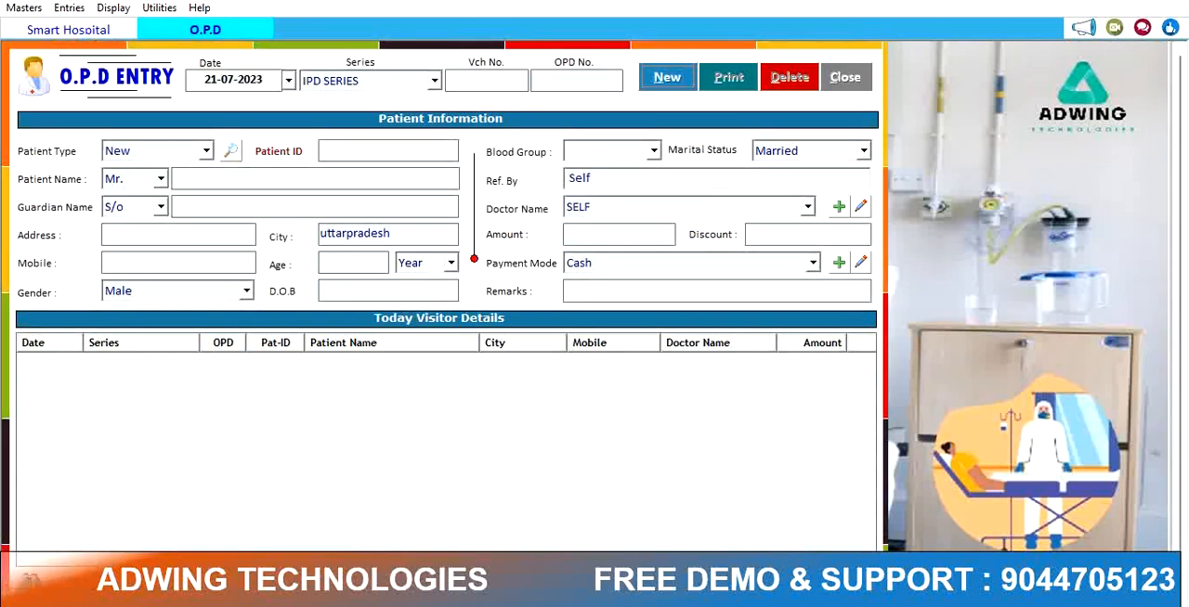
pyautogui.click(665, 79)
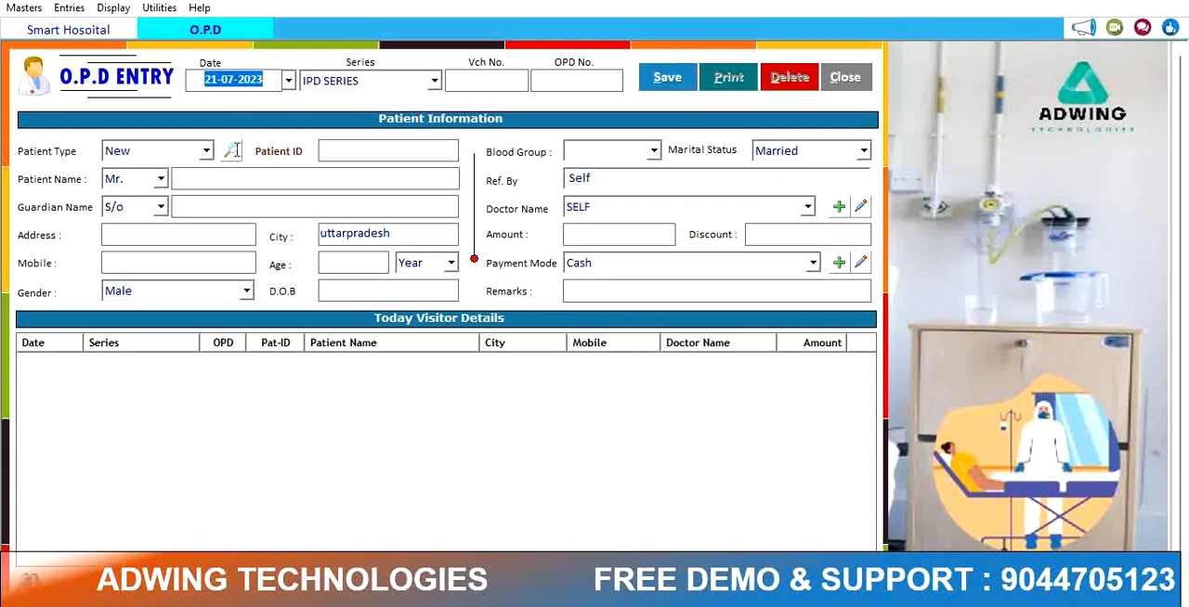
pyautogui.press('Return')
pyautogui.press('Down')
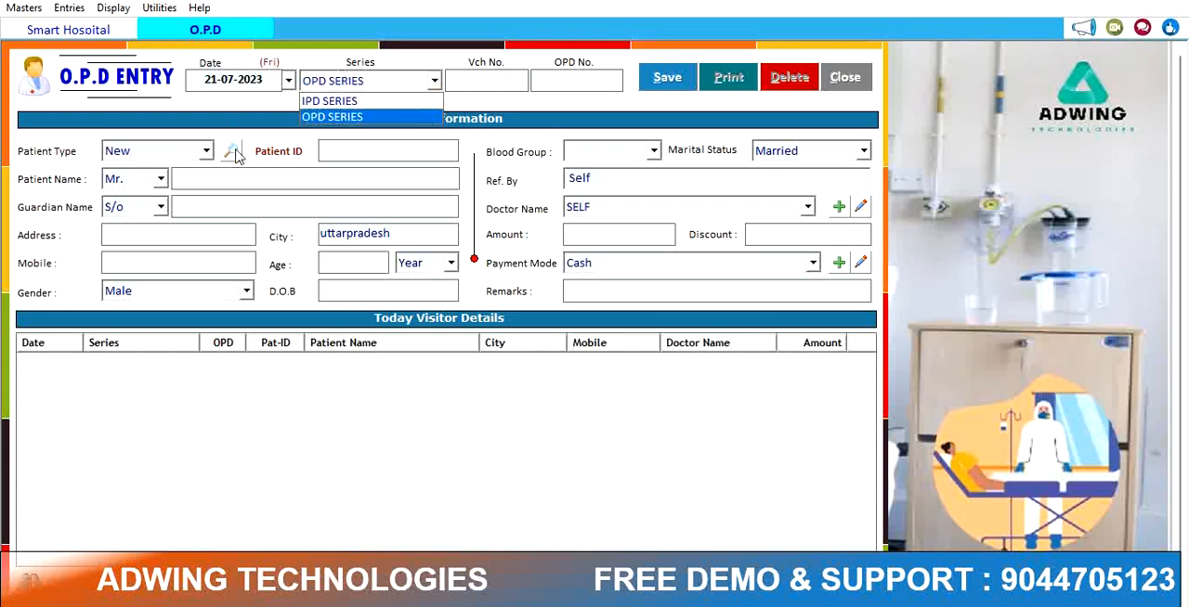
pyautogui.press('Return')
# Step: Enter the patient's name and the guardian's name in the new OPD entry
pyautogui.press('Return')
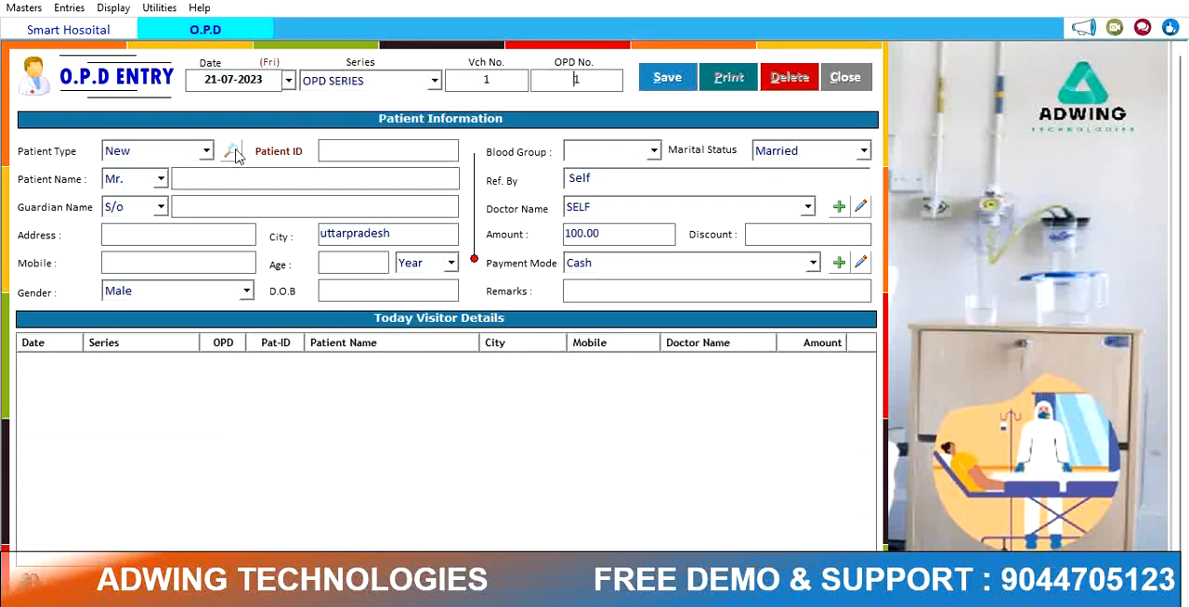
pyautogui.press('Return')
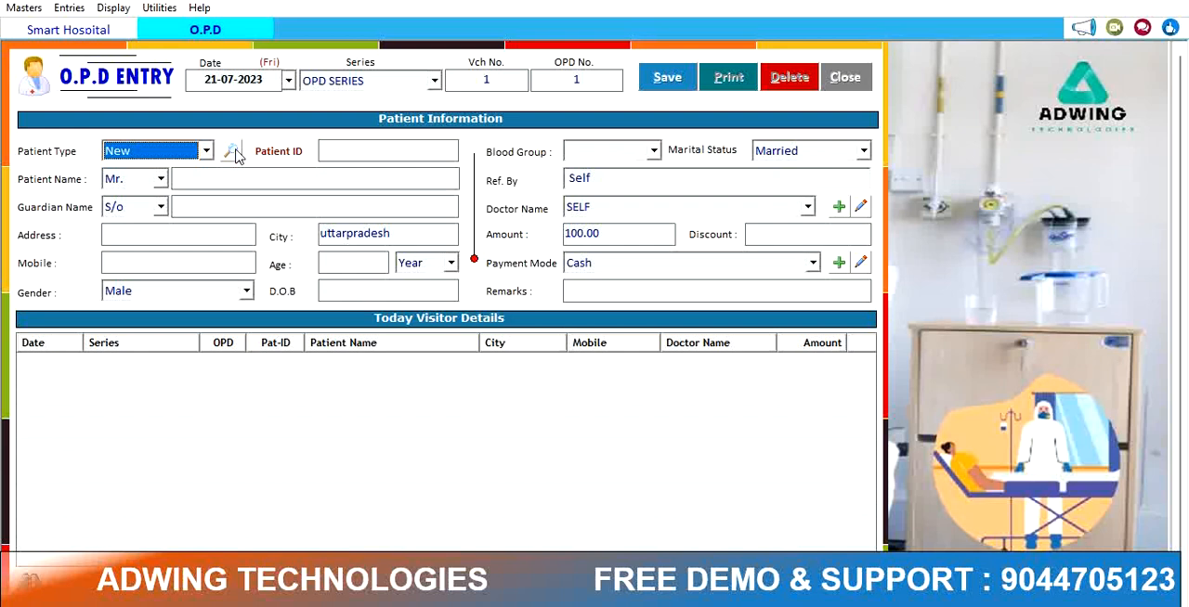
pyautogui.press('Return')
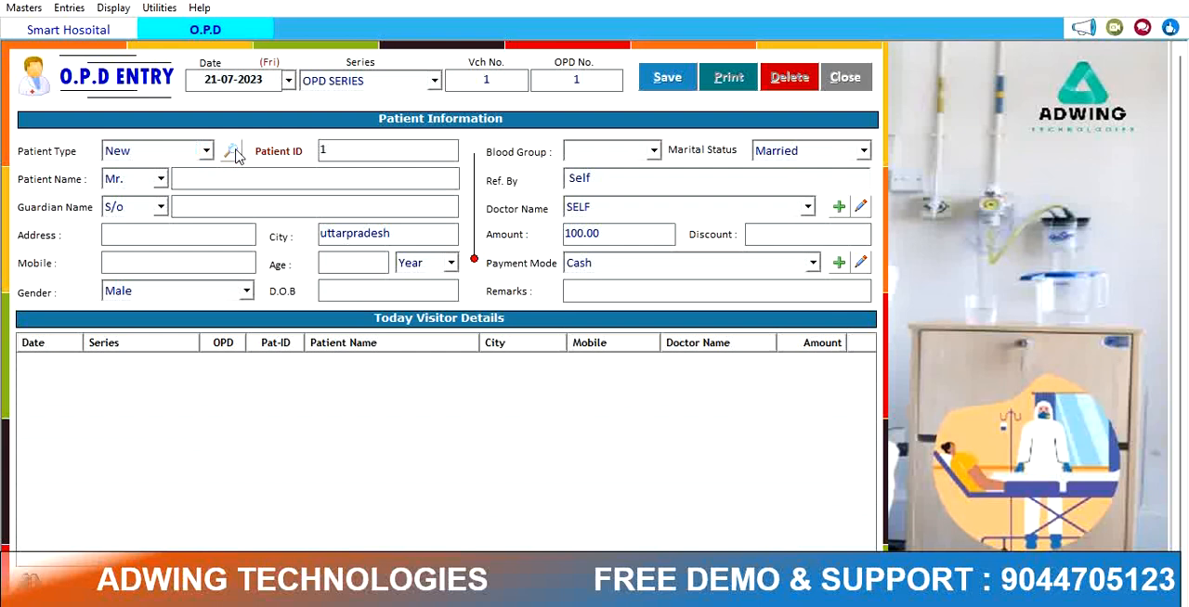
pyautogui.press('Return')
pyautogui.press('Return')
pyautogui.write('RAJAT')
pyautogui.press('Return')
pyautogui.press('Return')
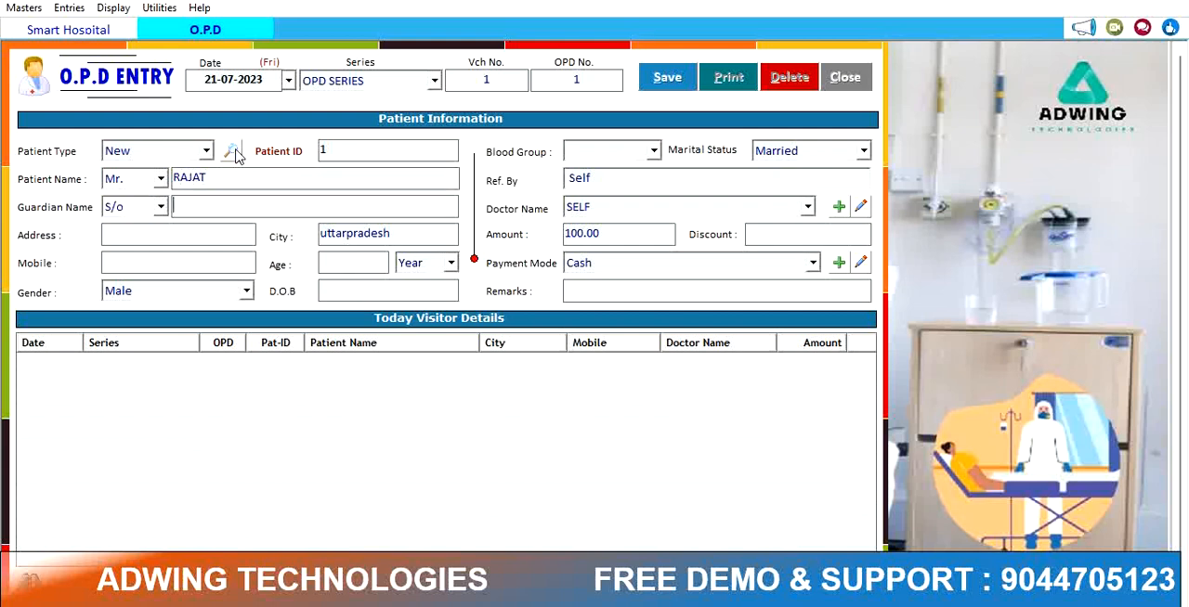
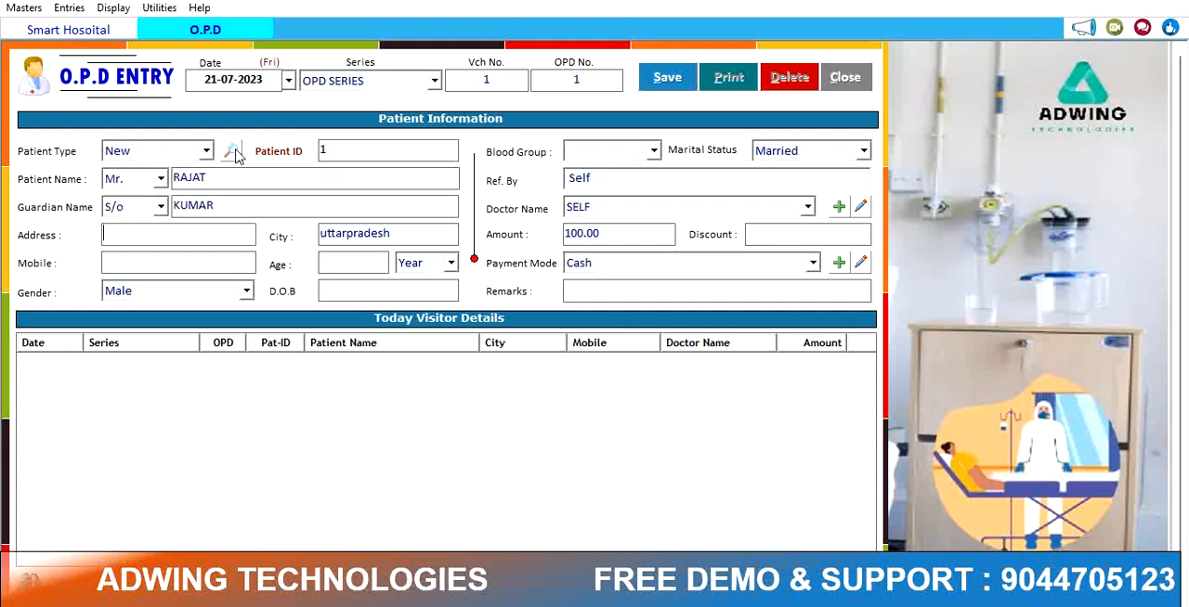
# Step: Fill in the patient's address, mobile number and an age of 34 years
pyautogui.press('Tab')
pyautogui.press('Tab')
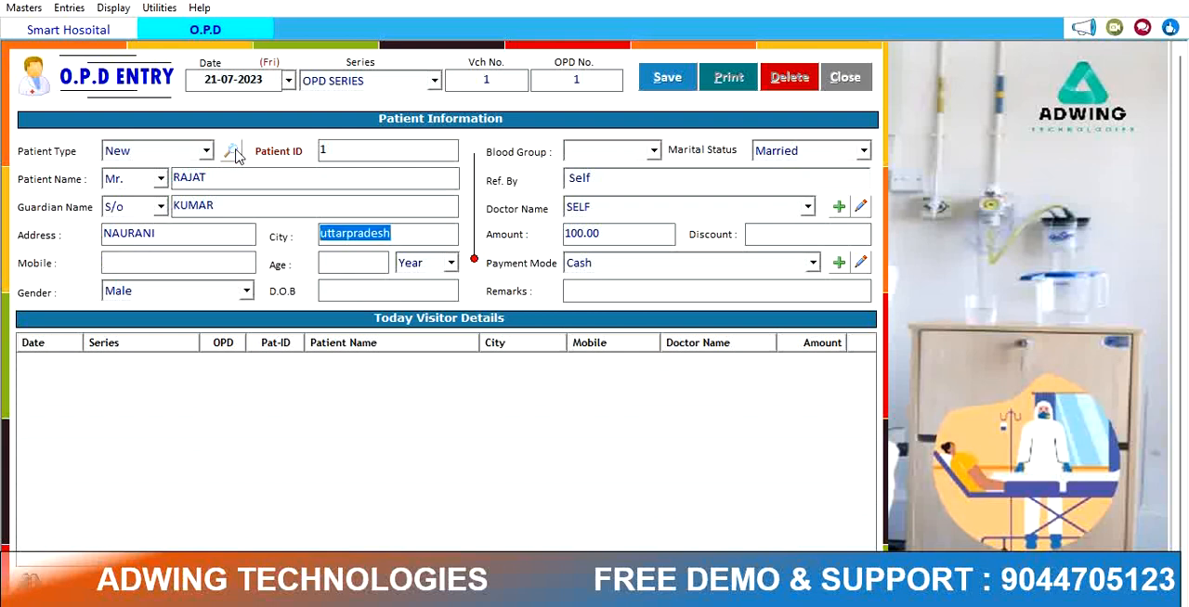
pyautogui.press('Tab')
pyautogui.write('34')
pyautogui.press('Tab')
# Step: Keep Male as gender and enter the patient's date of birth
pyautogui.press('Tab')
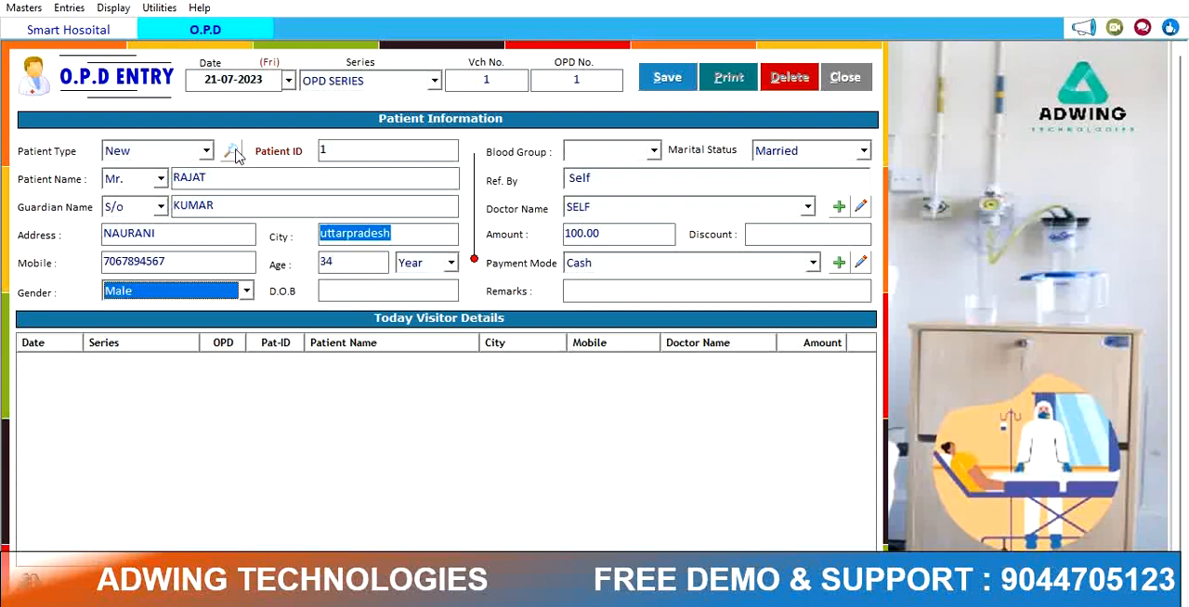
pyautogui.press('Down')
pyautogui.press('Up')
pyautogui.press('Tab')
pyautogui.write('23-')
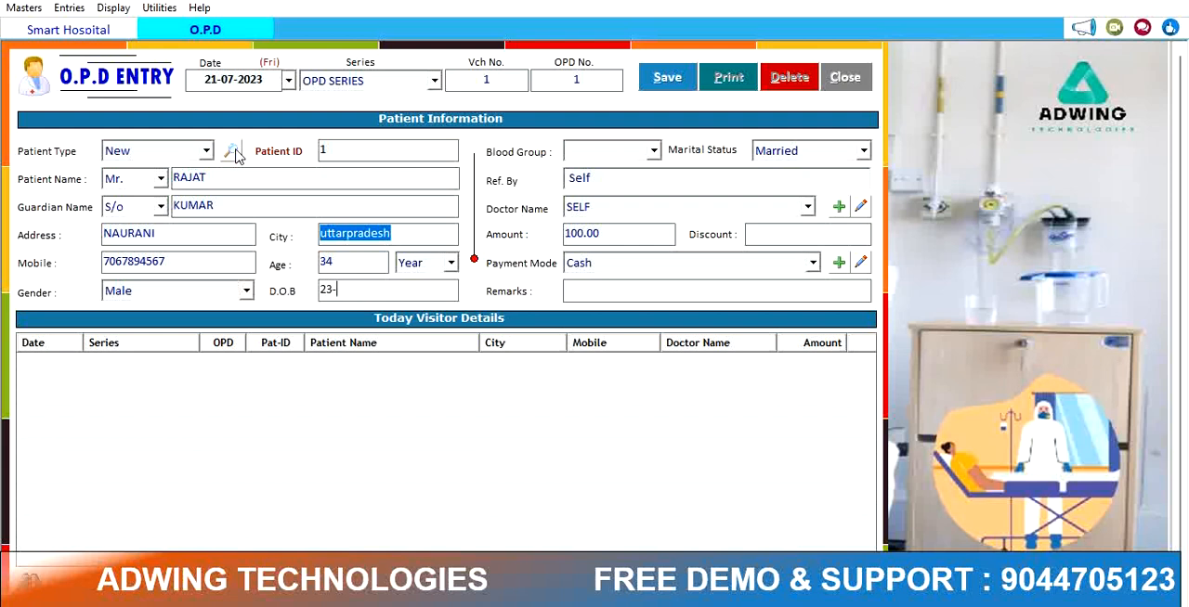
pyautogui.write('07-1980')
pyautogui.press('Tab')
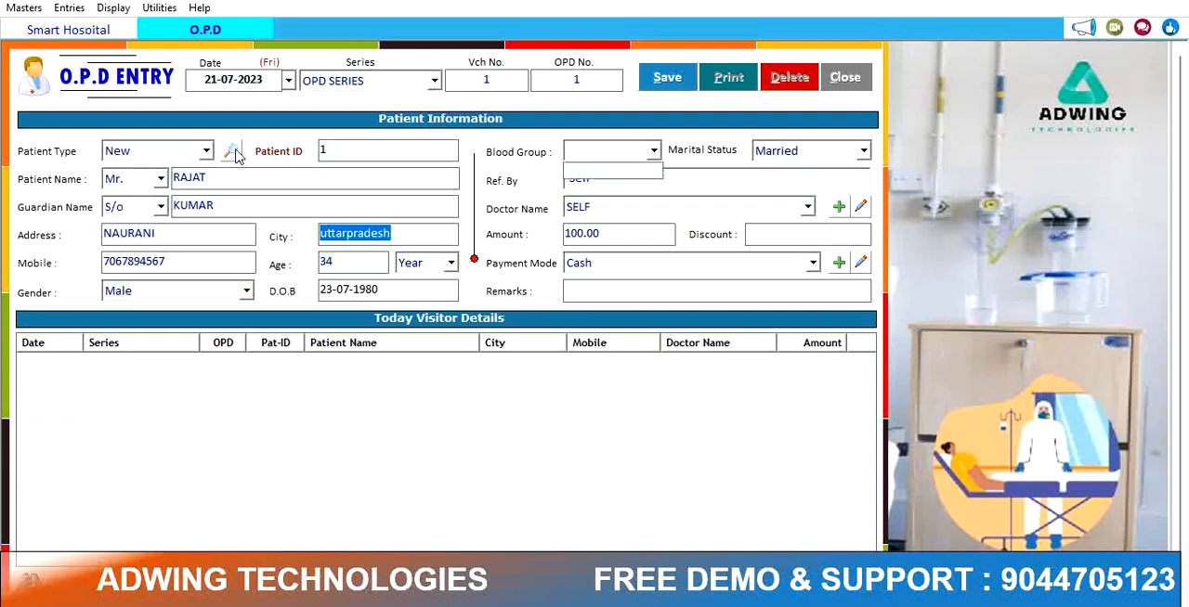
# Step: Set blood group B and marital status Un-Married, keeping SELF as the doctor
pyautogui.write('B')
pyautogui.press('Tab')
pyautogui.press('Down')
pyautogui.press('Tab')
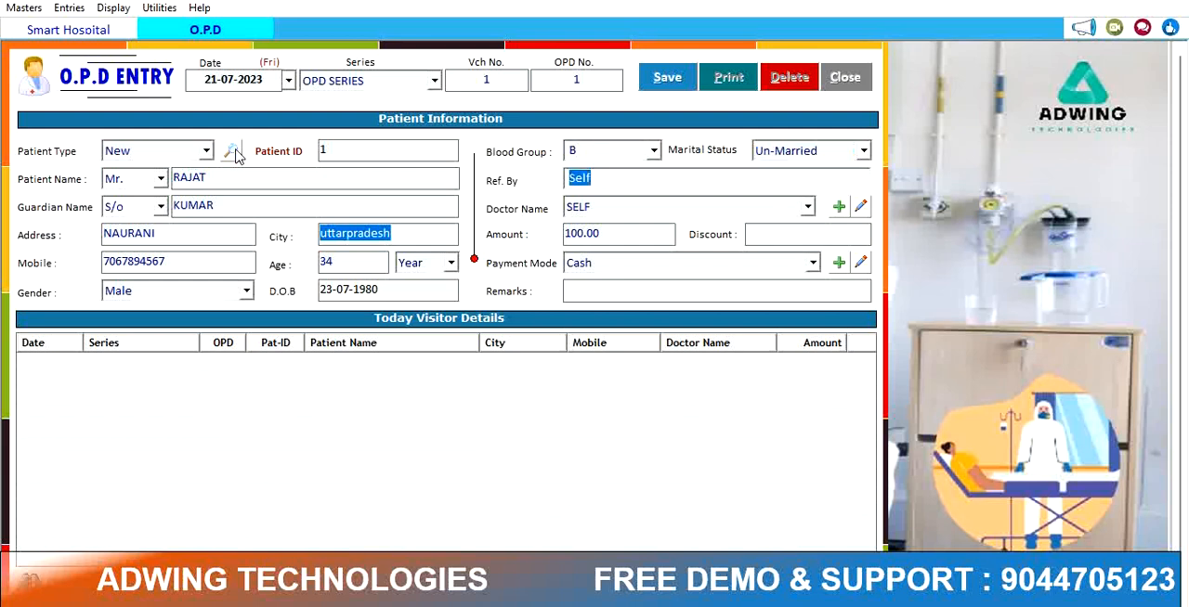
pyautogui.press('Tab')
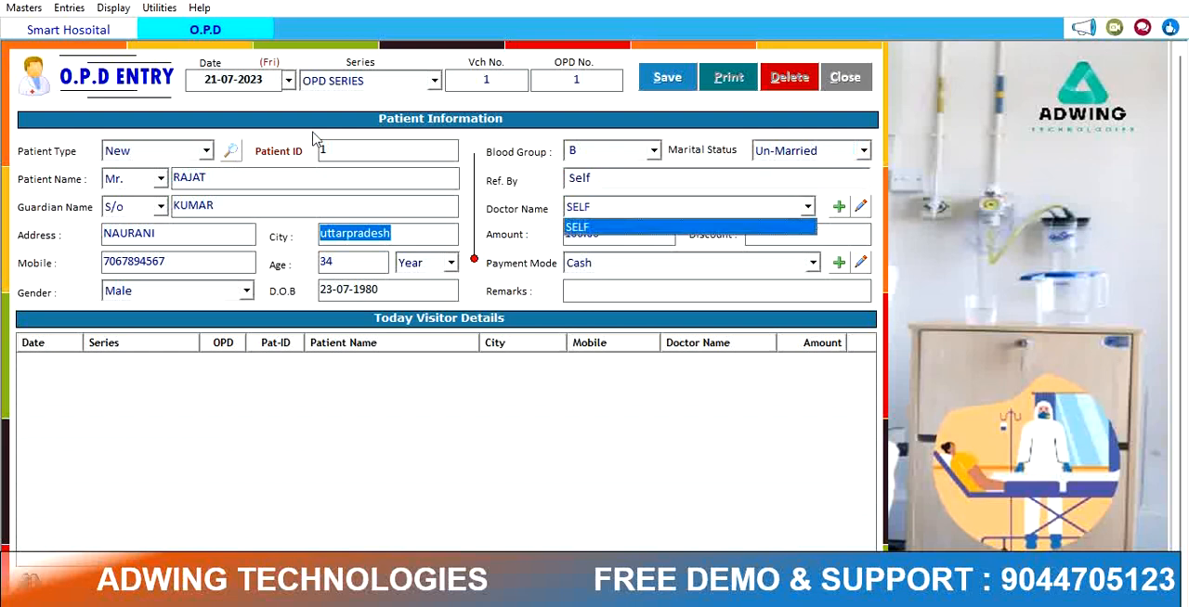
pyautogui.click(579, 207)
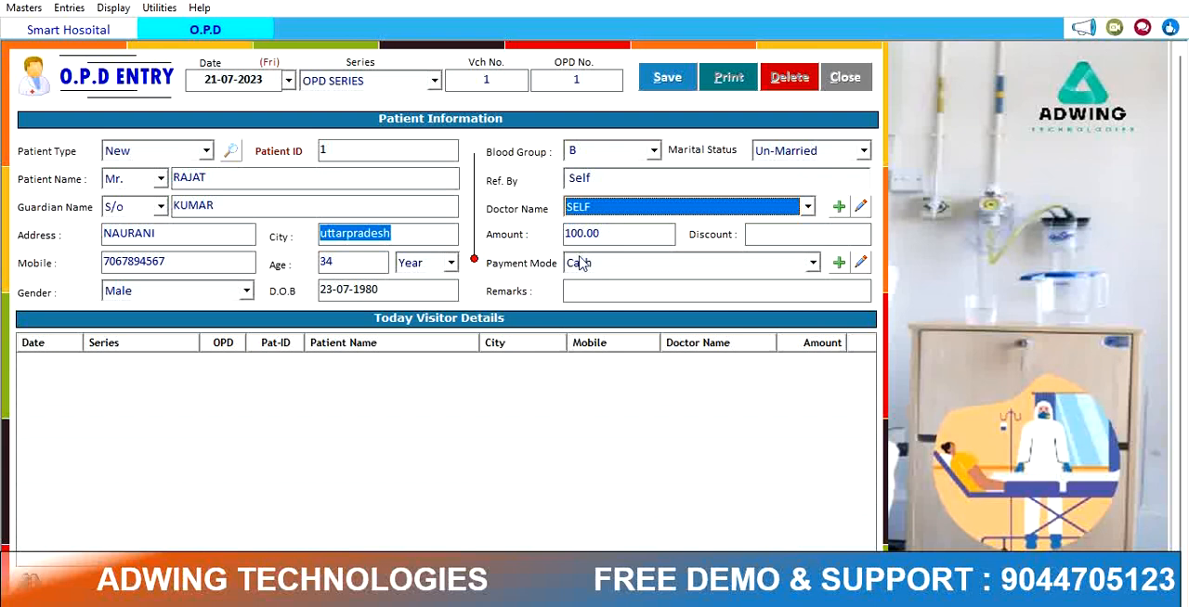
pyautogui.click(28, 9)
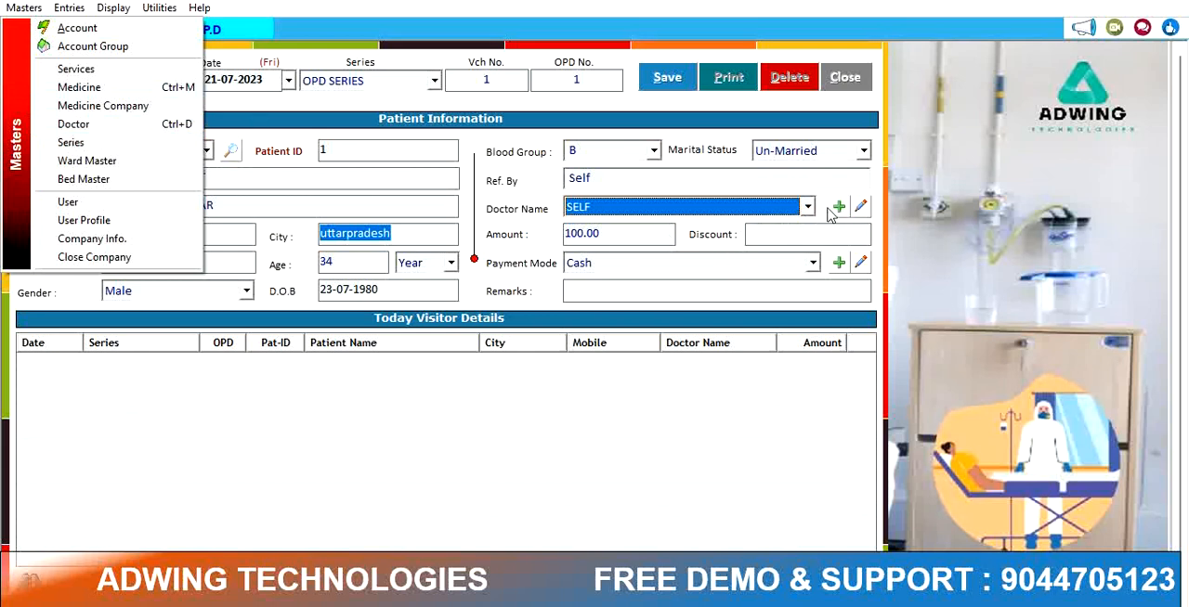
pyautogui.click(807, 208)
pyautogui.click(765, 230)
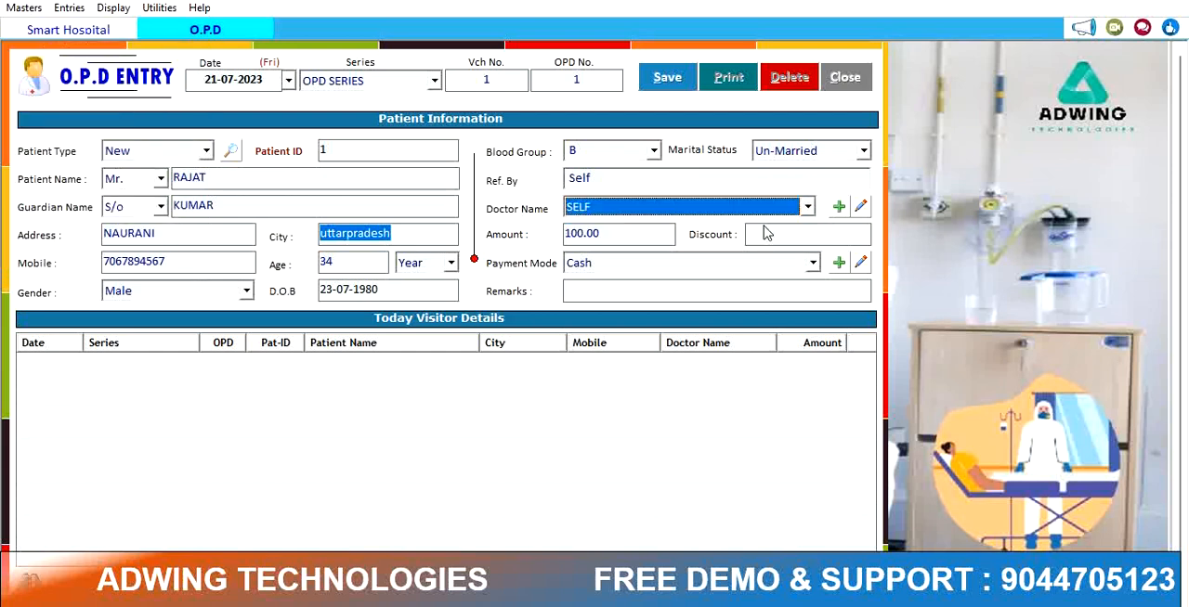
pyautogui.press('Return')
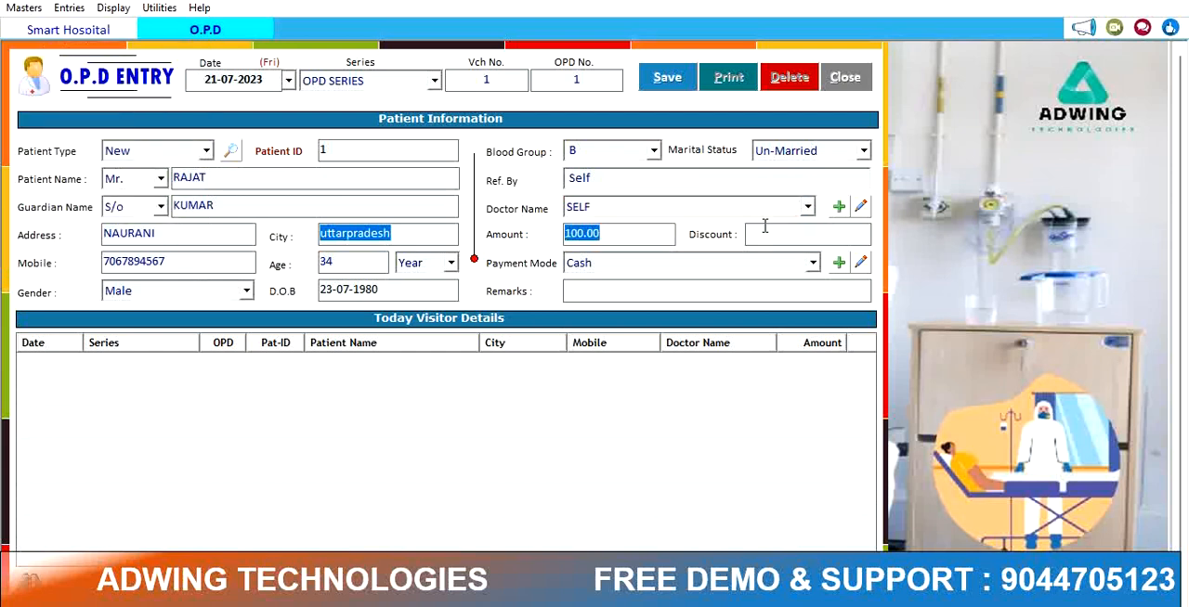
pyautogui.press('Return')
pyautogui.press('Return')
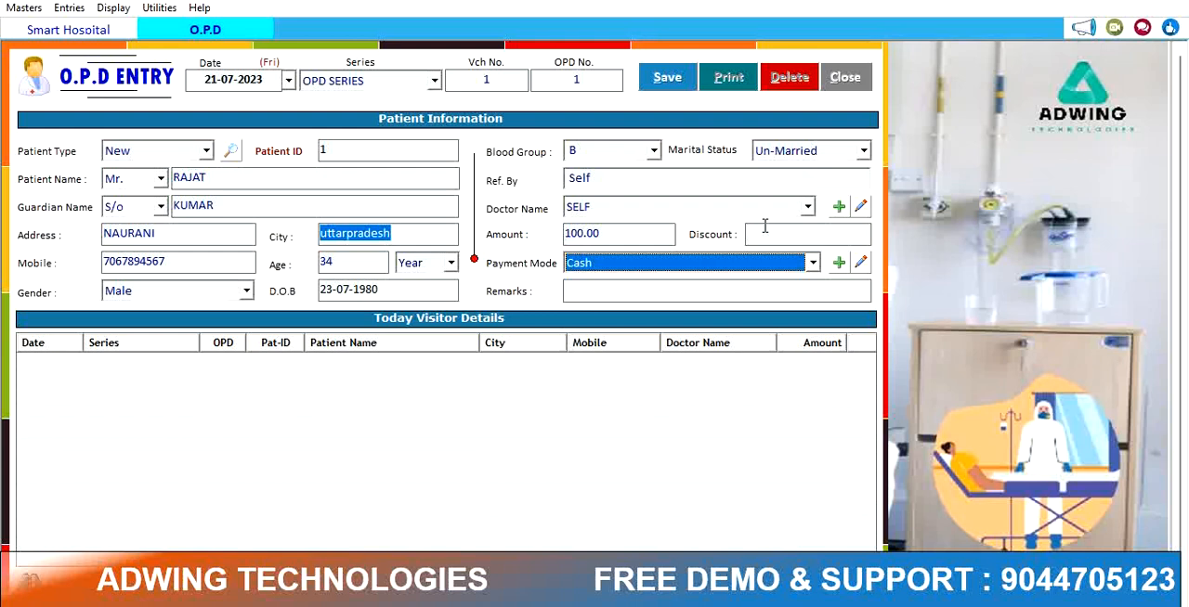
# Step: Create a new payment account named WALLET under Bank Accounts and close the account form
pyautogui.click(838, 264)
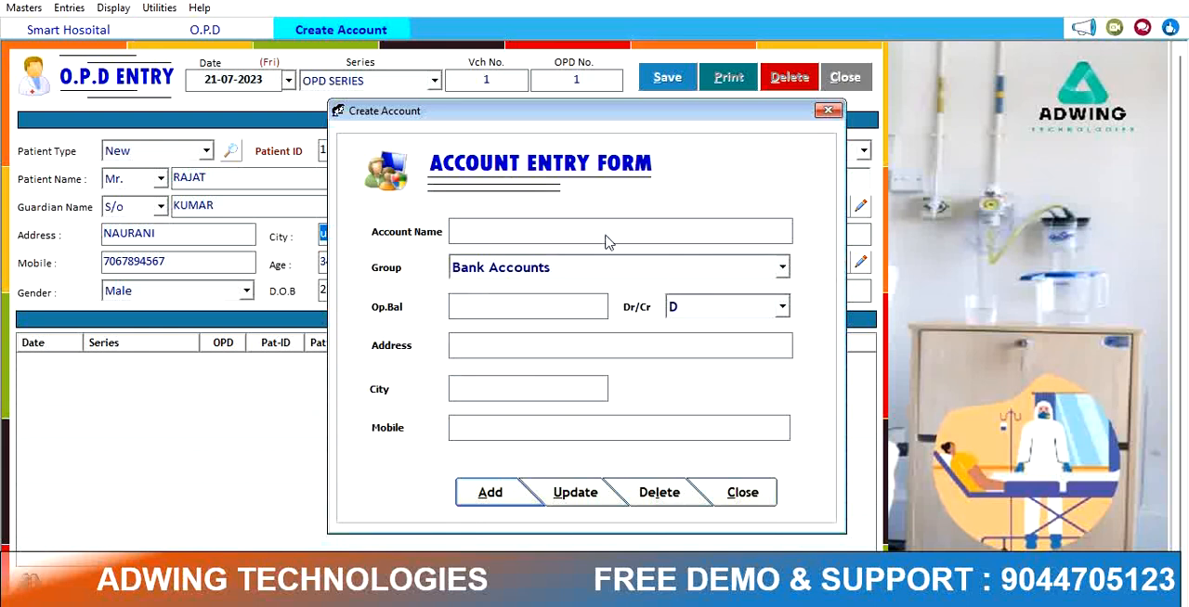
pyautogui.click(497, 498)
pyautogui.write('WALLET')
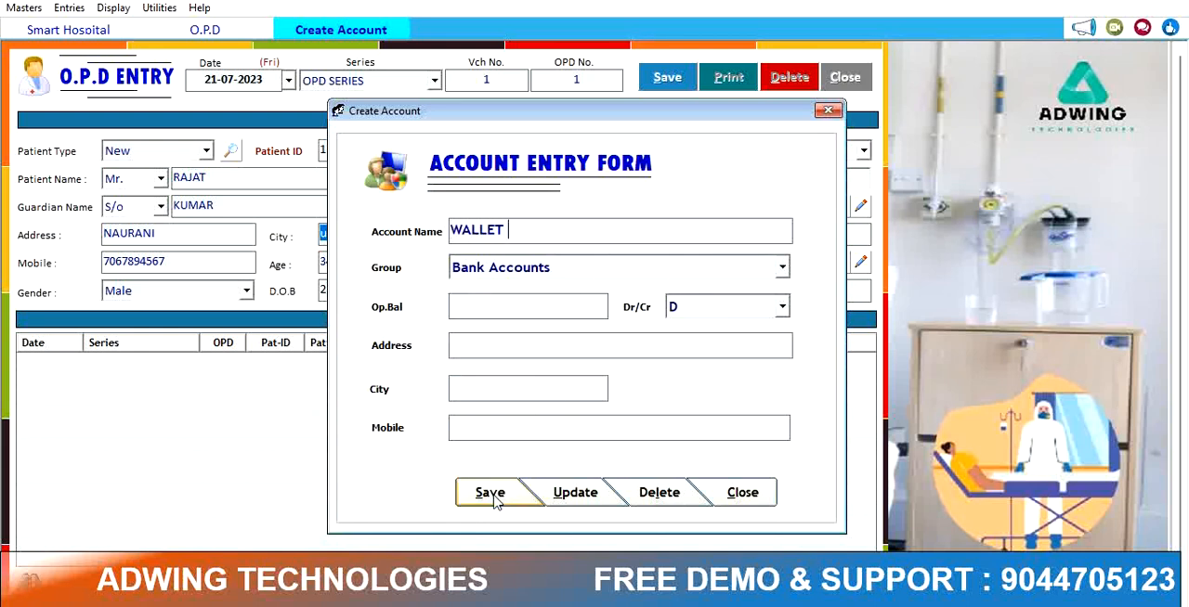
pyautogui.press('Return')
pyautogui.press('Return')
pyautogui.press('Return')
pyautogui.press('Return')
pyautogui.press('Return')
pyautogui.press('Return')
pyautogui.click(491, 493)
pyautogui.press('Return')
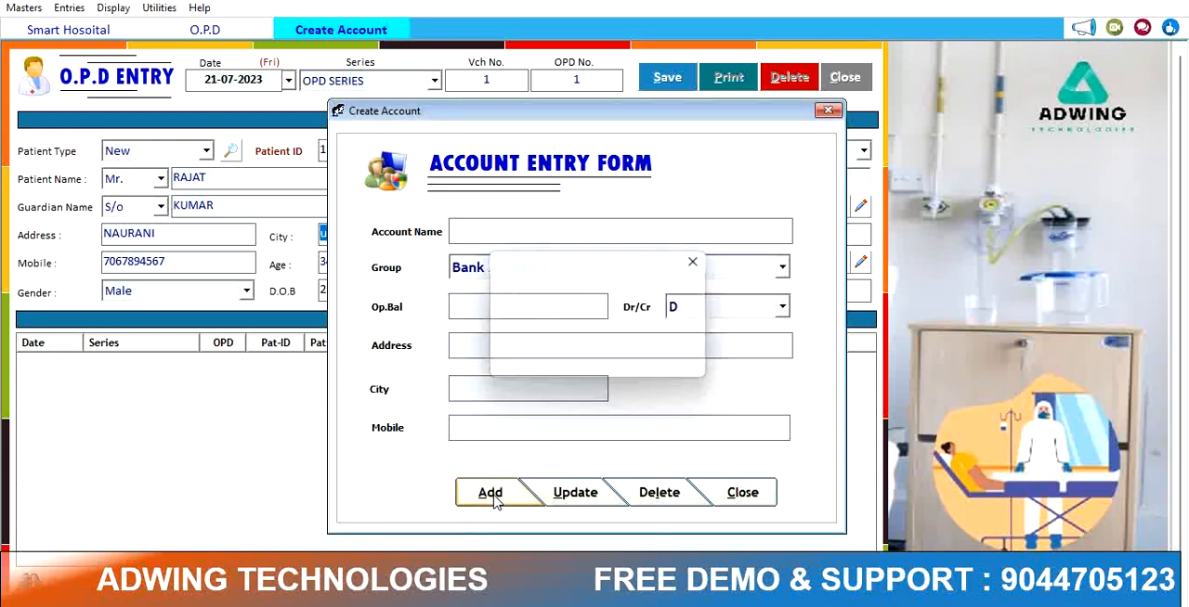
pyautogui.click(746, 493)
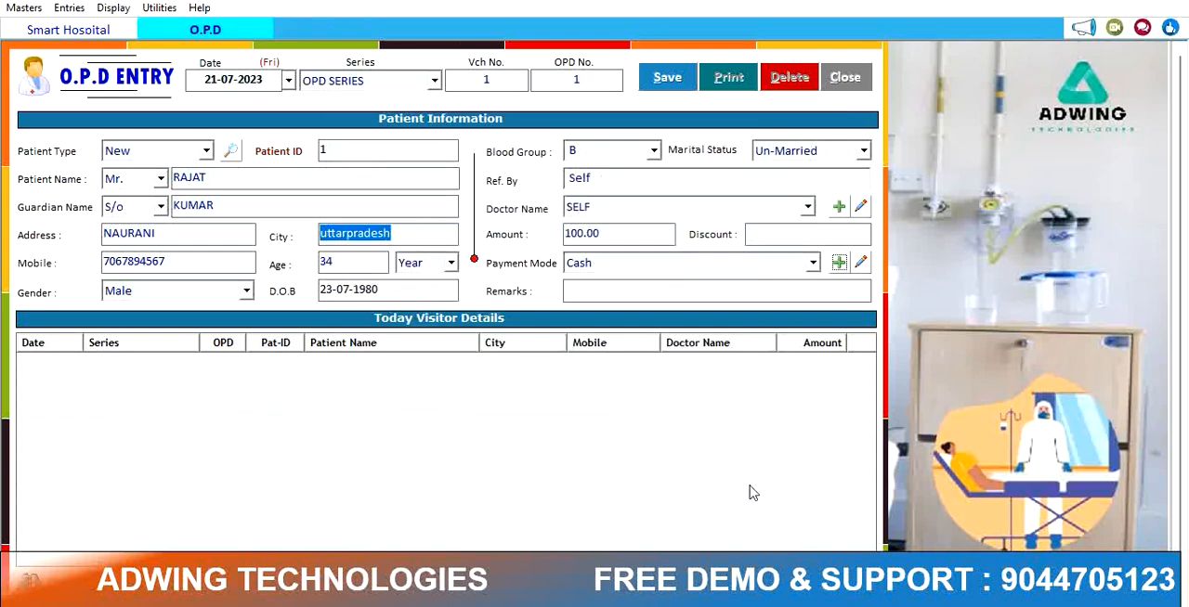
# Step: Select WALLET as the payment mode for the OPD entry
pyautogui.click(658, 241)
pyautogui.press('Return')
pyautogui.press('Return')
pyautogui.press('Return')
pyautogui.click(811, 266)
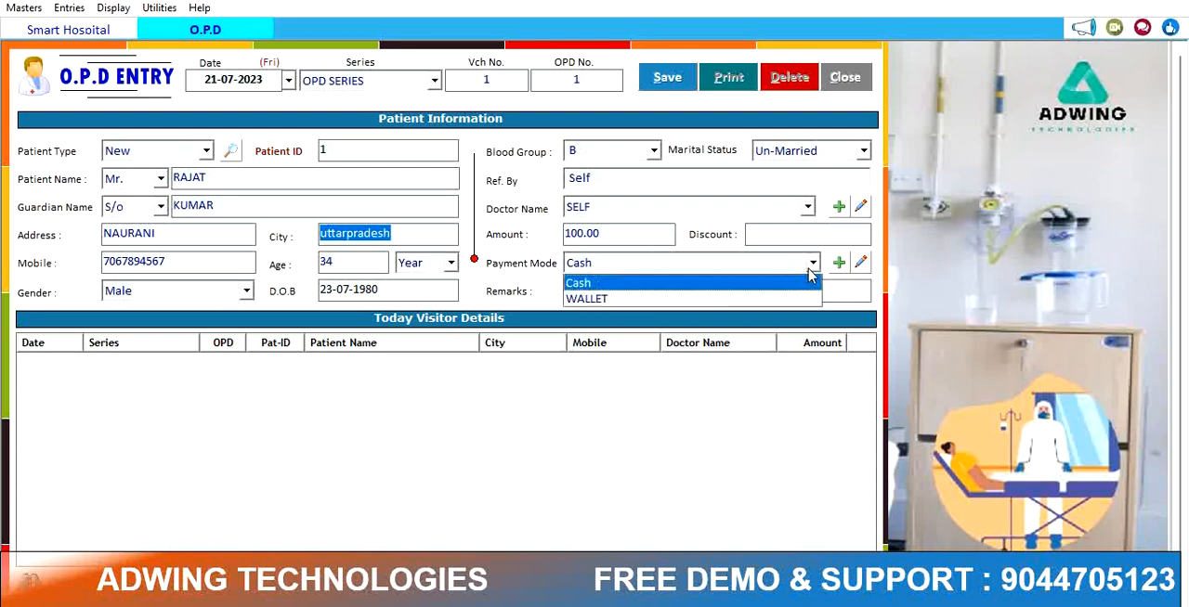
pyautogui.click(628, 298)
pyautogui.press('Return')
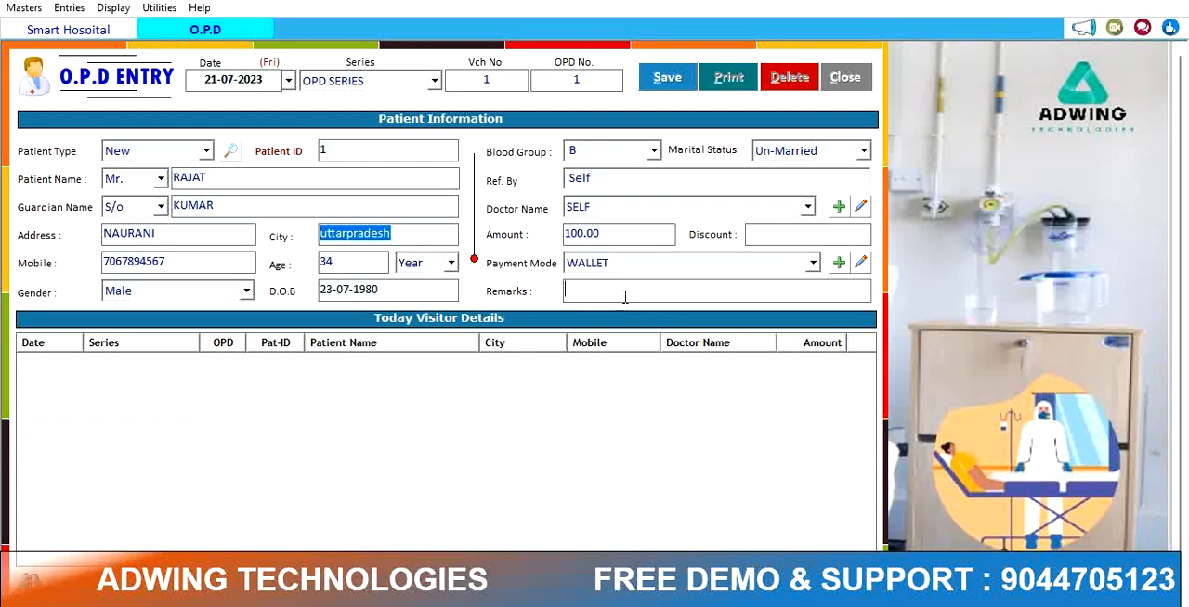
# Step: Add the remark PAID ON PAYTM WALLET and save the OPD entry
pyautogui.write('PAID ON PAYTEM')
pyautogui.press('BackSpace')
pyautogui.press('BackSpace')
pyautogui.write('M WALLET')
pyautogui.hotkey('alt', 's')
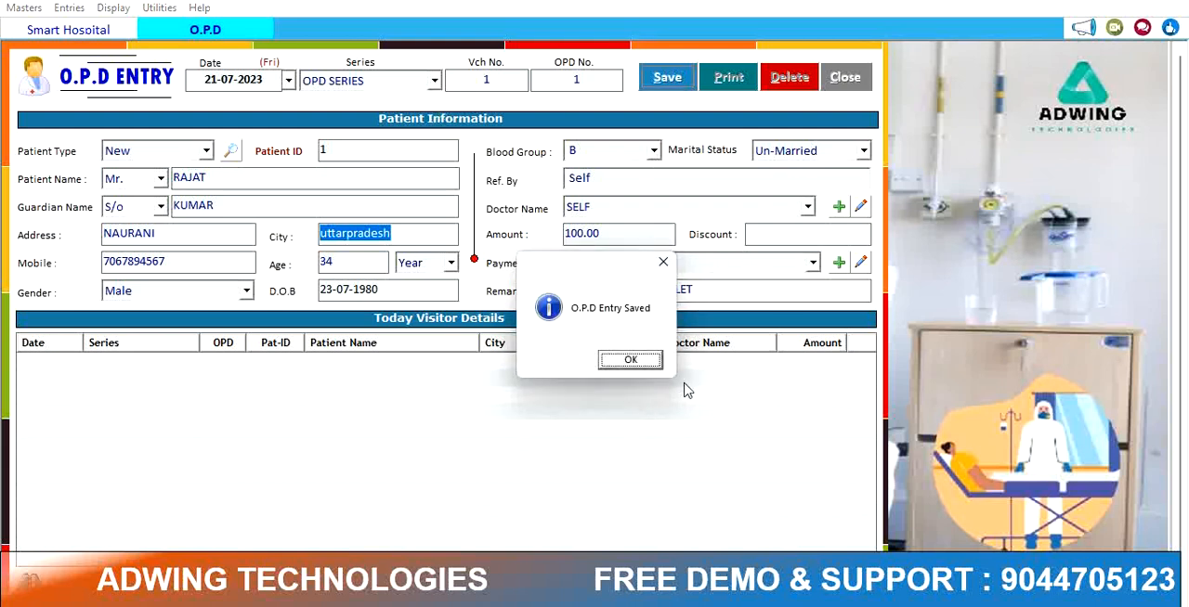
pyautogui.click(630, 362)
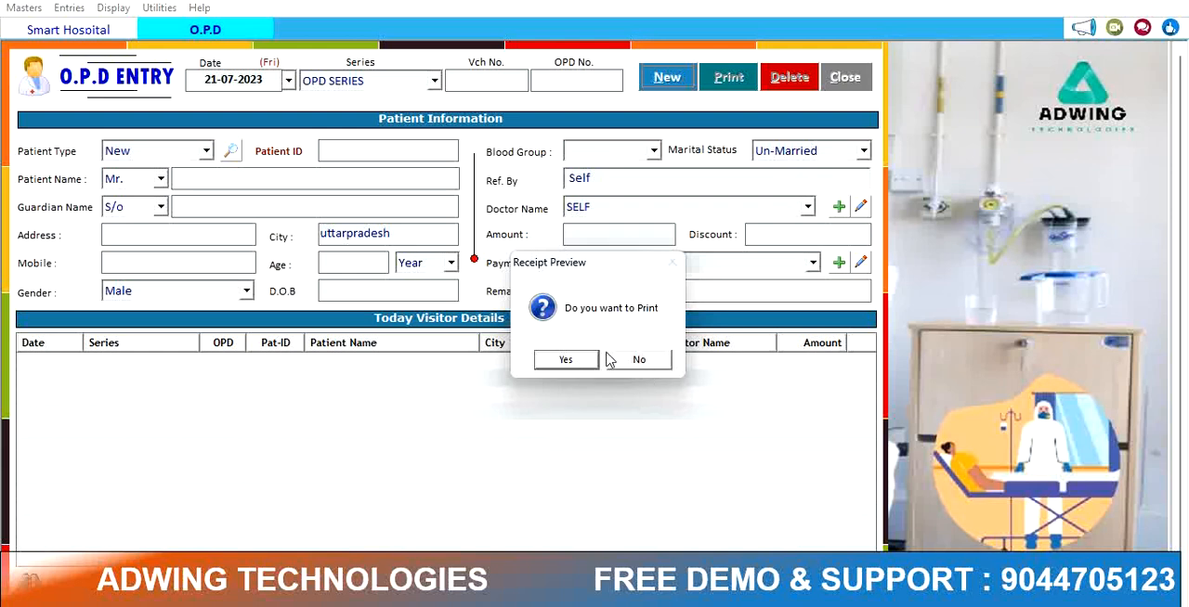
# Step: Choose to print the receipt, dismiss the printer status window and close the OPD entry form
pyautogui.click(591, 367)
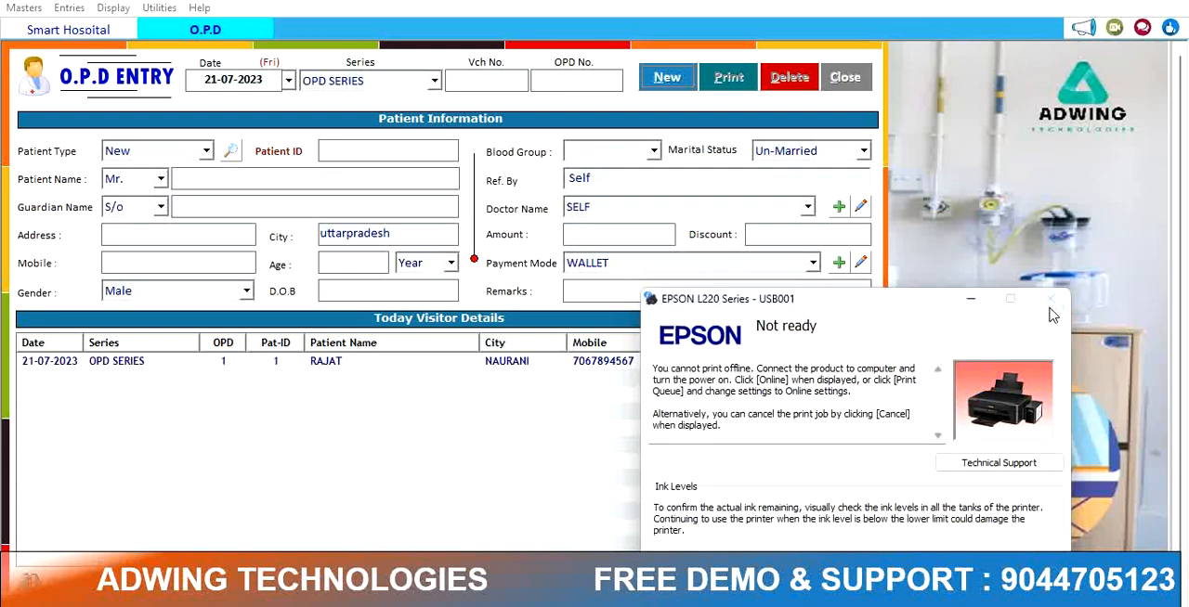
pyautogui.click(971, 299)
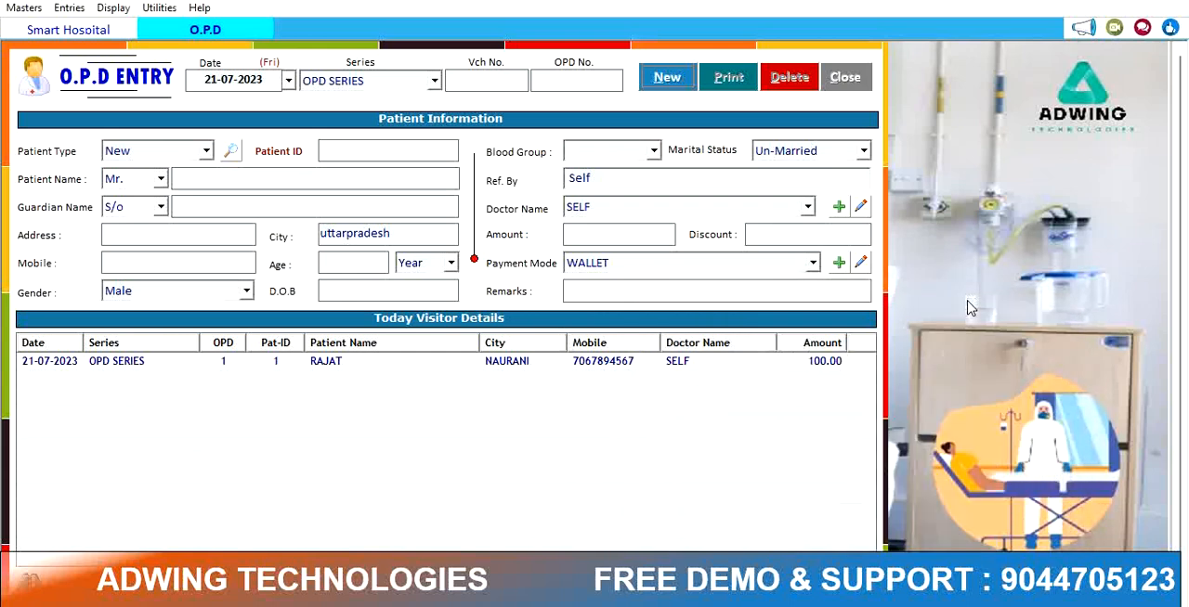
pyautogui.click(841, 82)
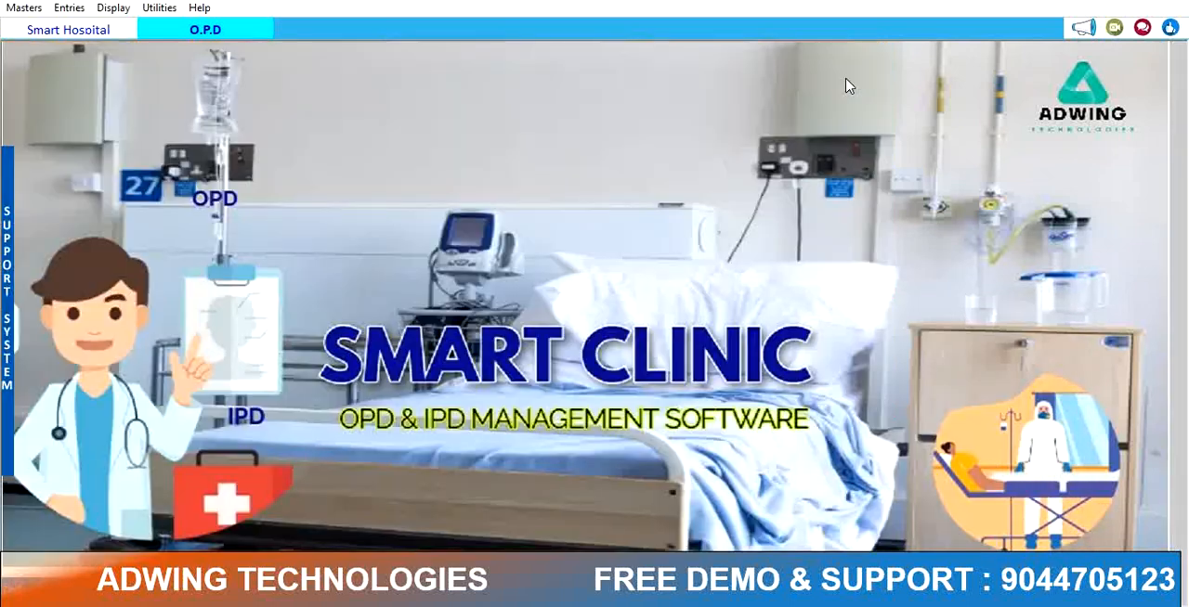
# Step: Set receipt printing after patient entry to Ask then Preview in the options, apply, and close the options
pyautogui.click(171, 11)
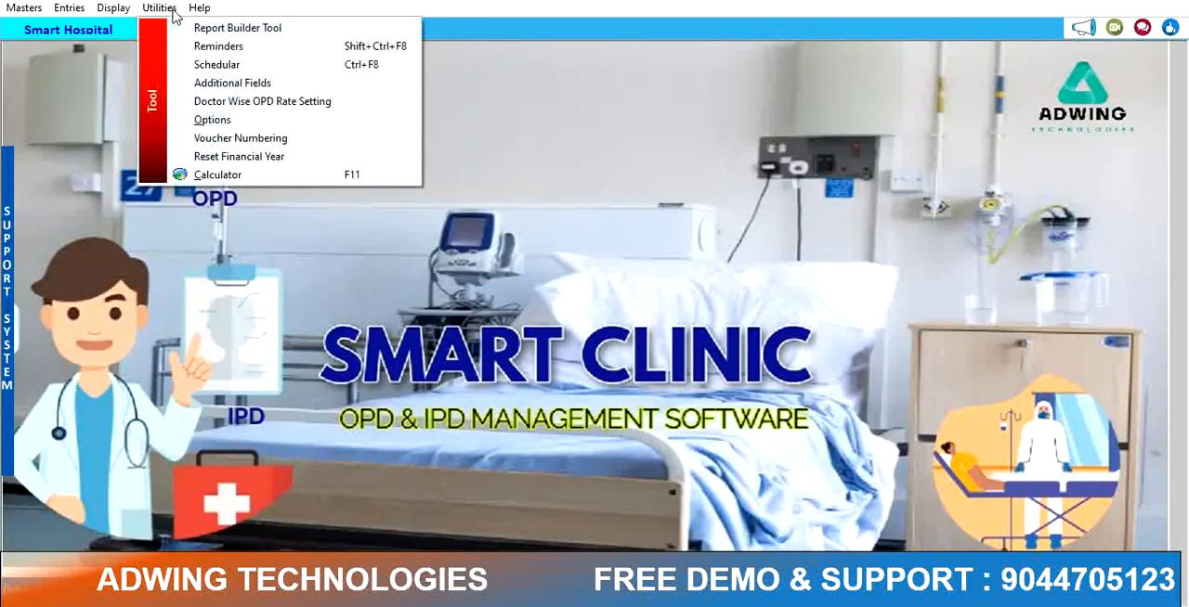
pyautogui.click(202, 121)
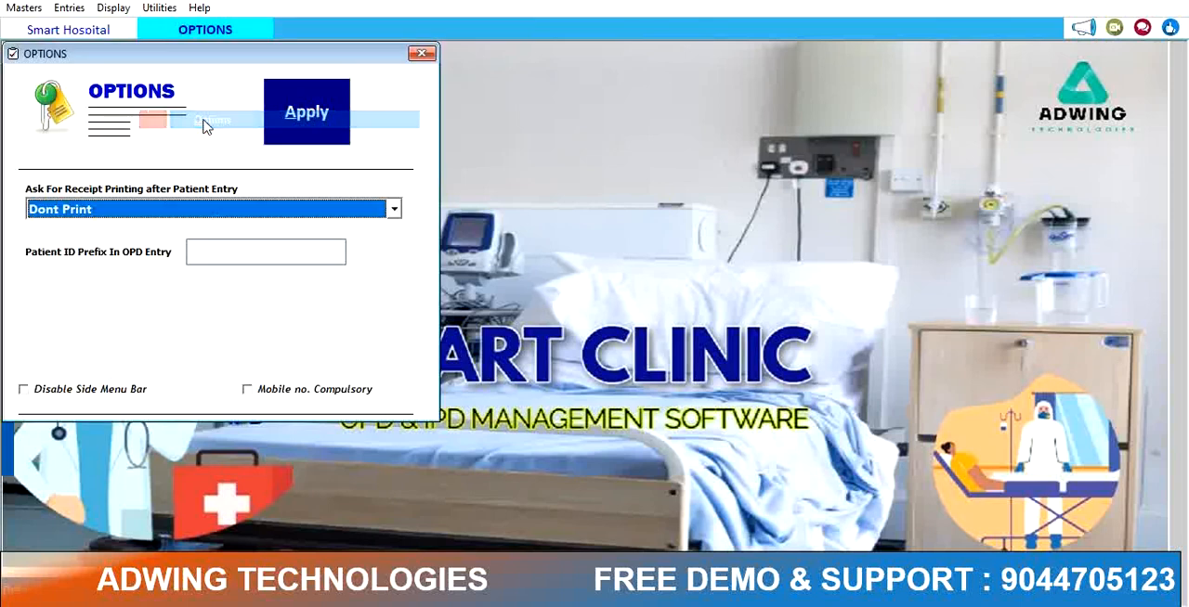
pyautogui.click(109, 215)
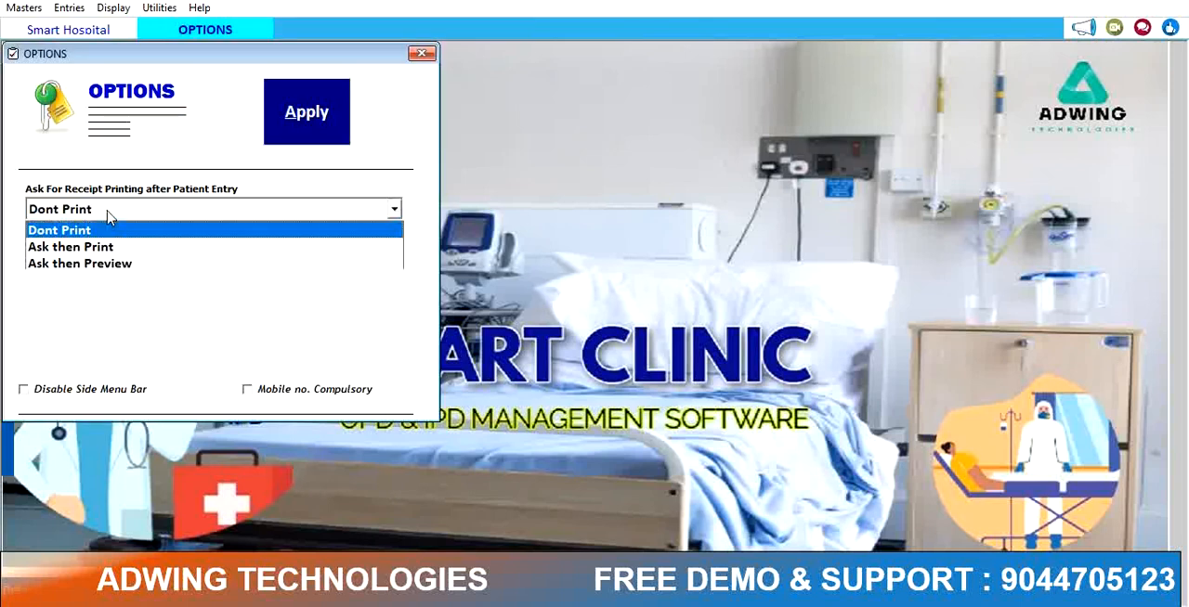
pyautogui.click(100, 264)
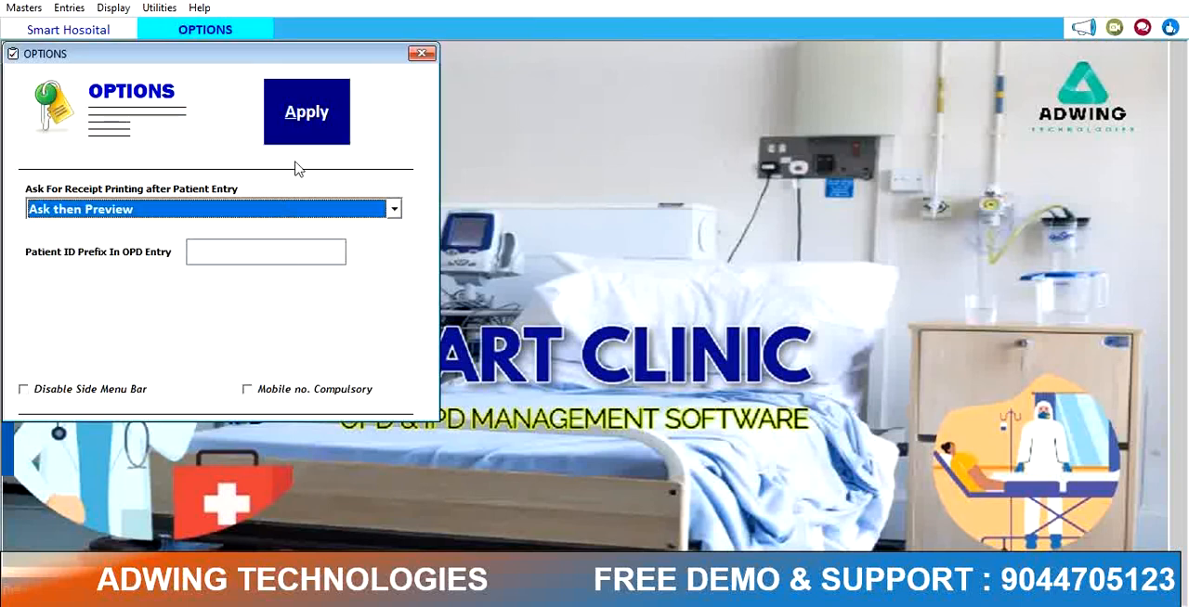
pyautogui.click(311, 120)
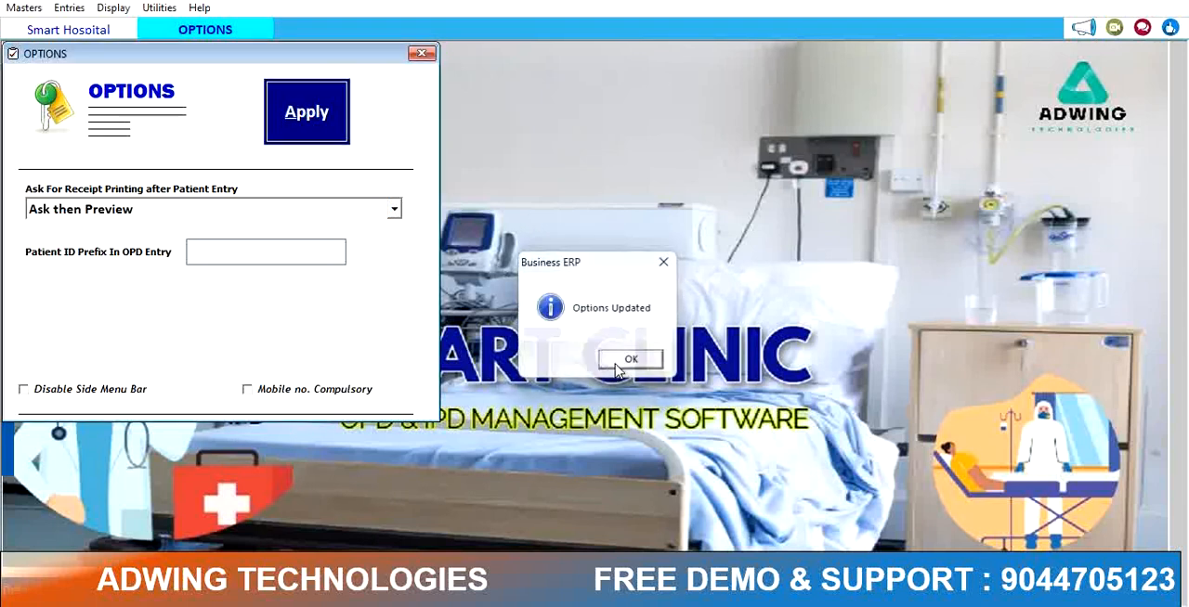
pyautogui.click(624, 362)
pyautogui.click(420, 52)
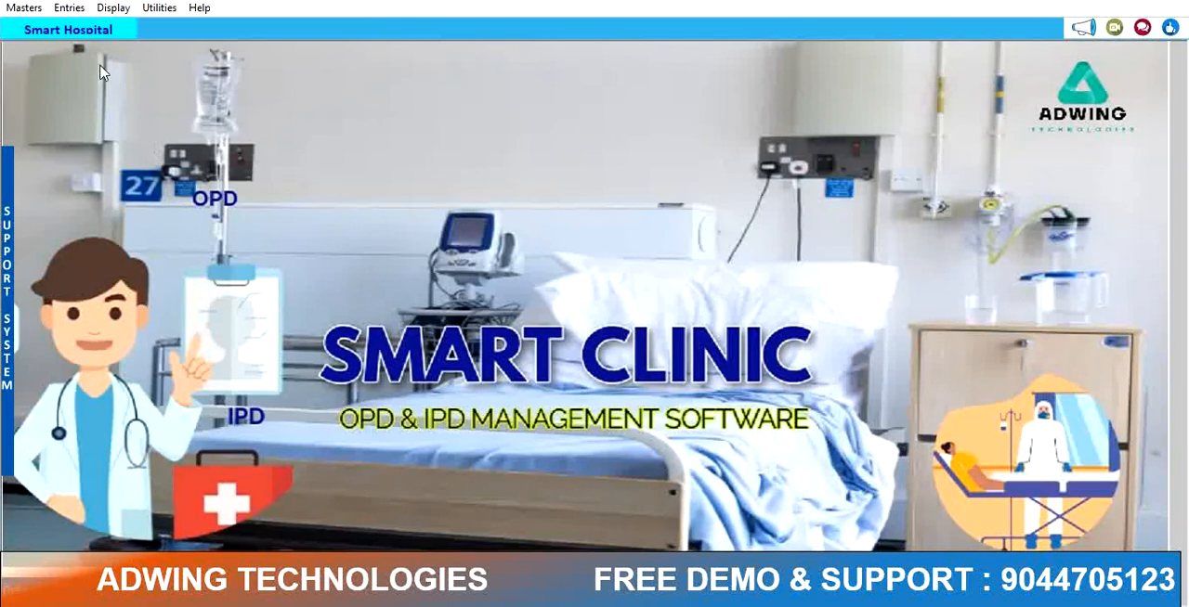
# Step: Open the OPD register and load the entries for 21-07-2023
pyautogui.click(70, 8)
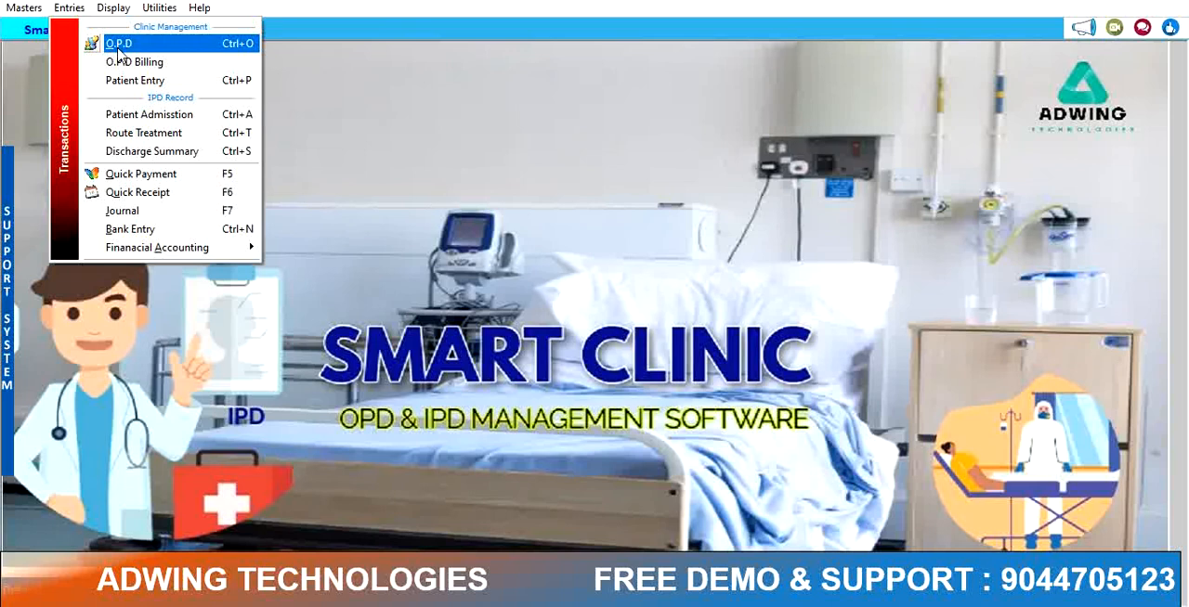
pyautogui.moveTo(118, 9)
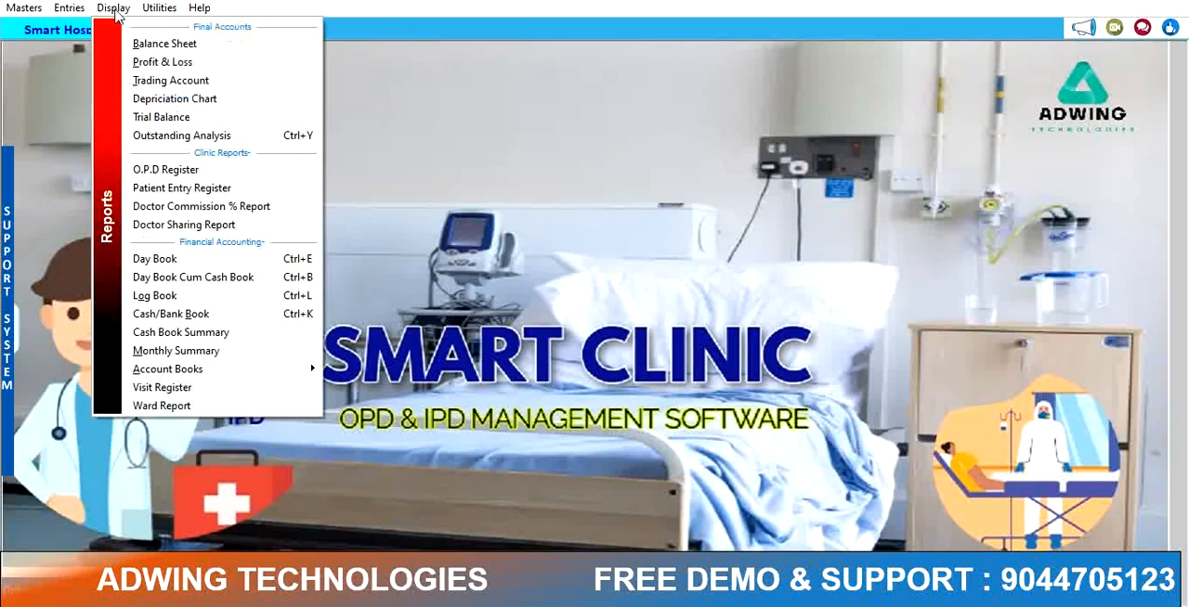
pyautogui.click(173, 169)
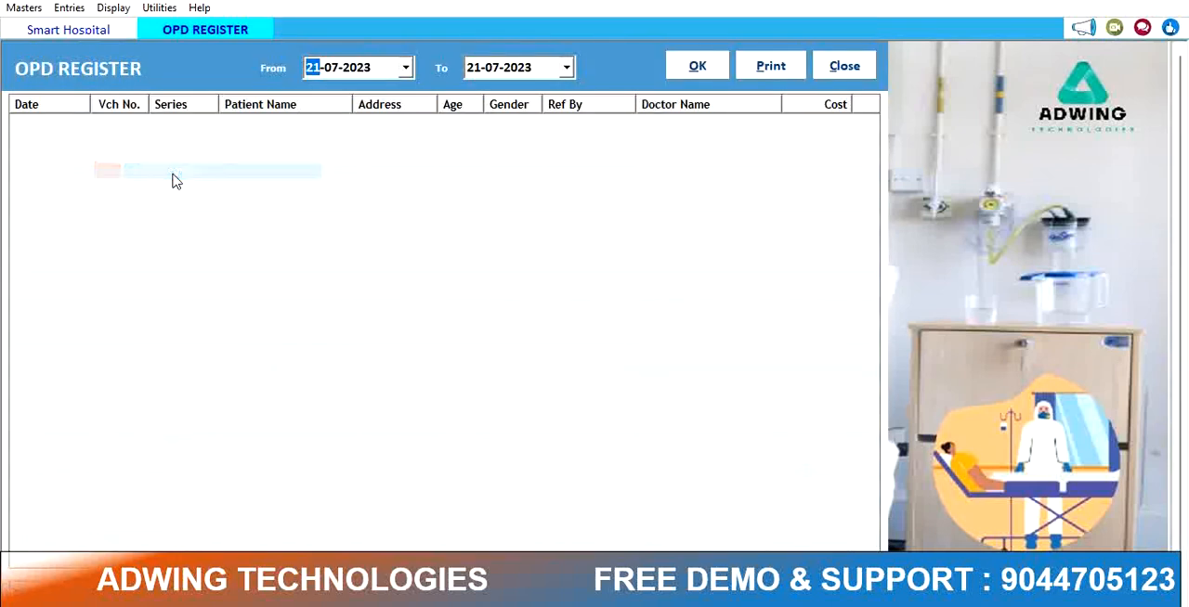
pyautogui.click(699, 72)
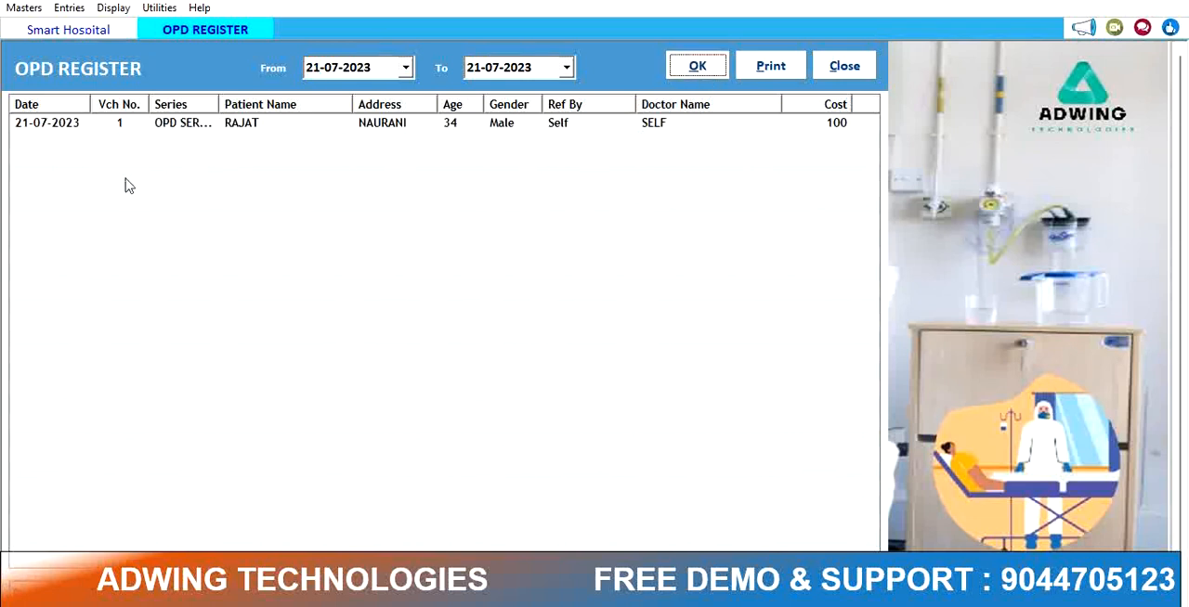
# Step: Open the first OPD entry from the register, preview its slip, and close the preview and entry
pyautogui.doubleClick(378, 131)
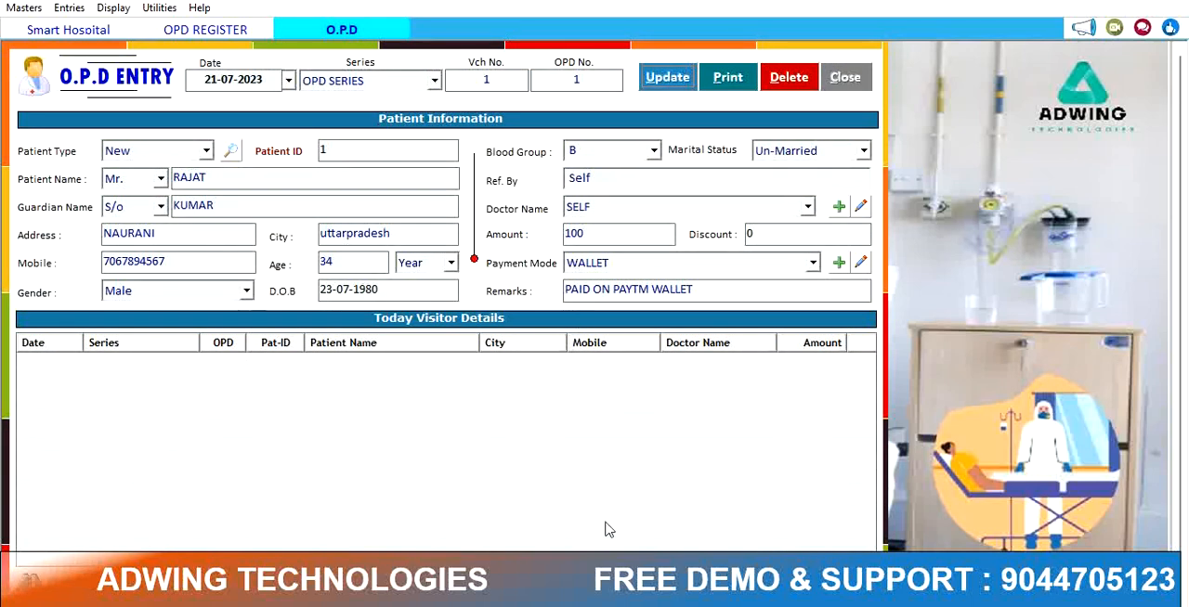
pyautogui.click(738, 82)
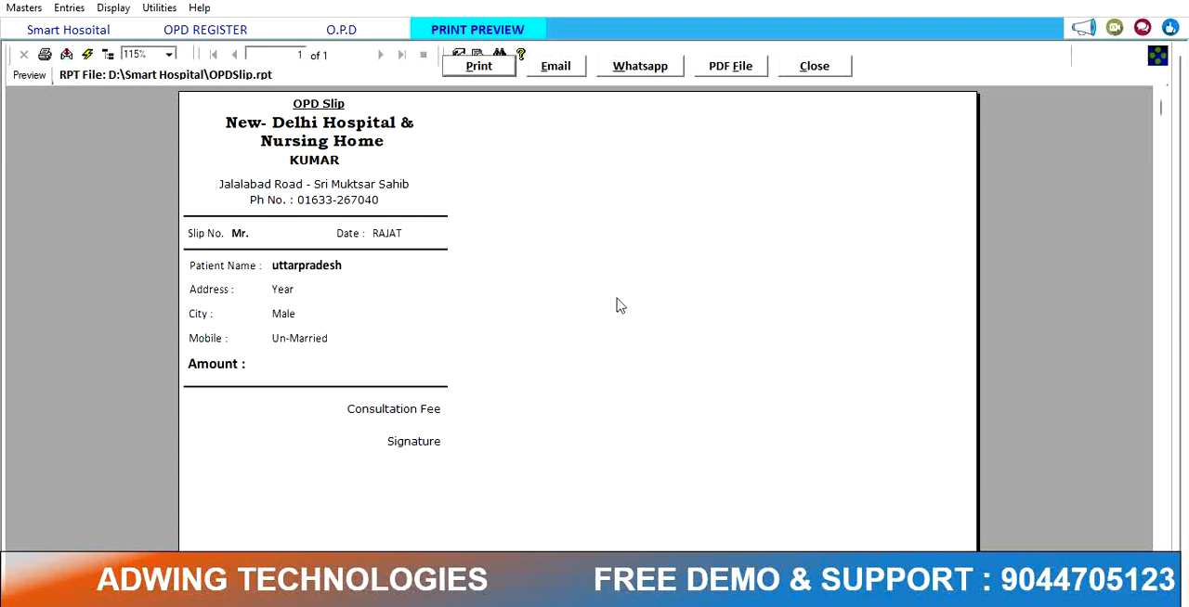
pyautogui.click(816, 70)
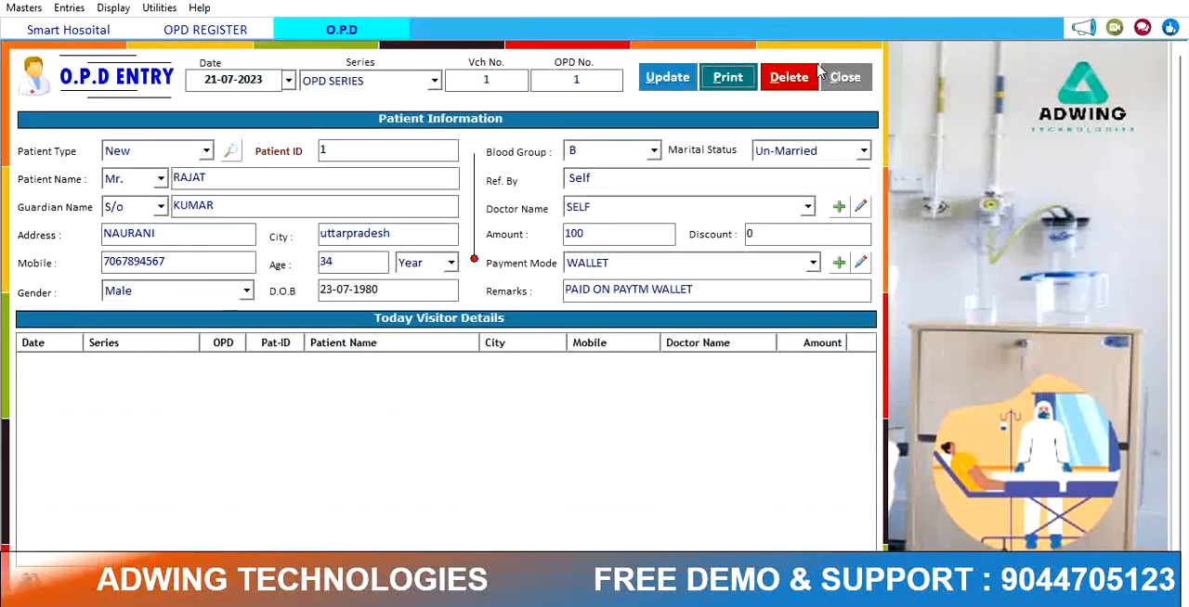
pyautogui.click(865, 84)
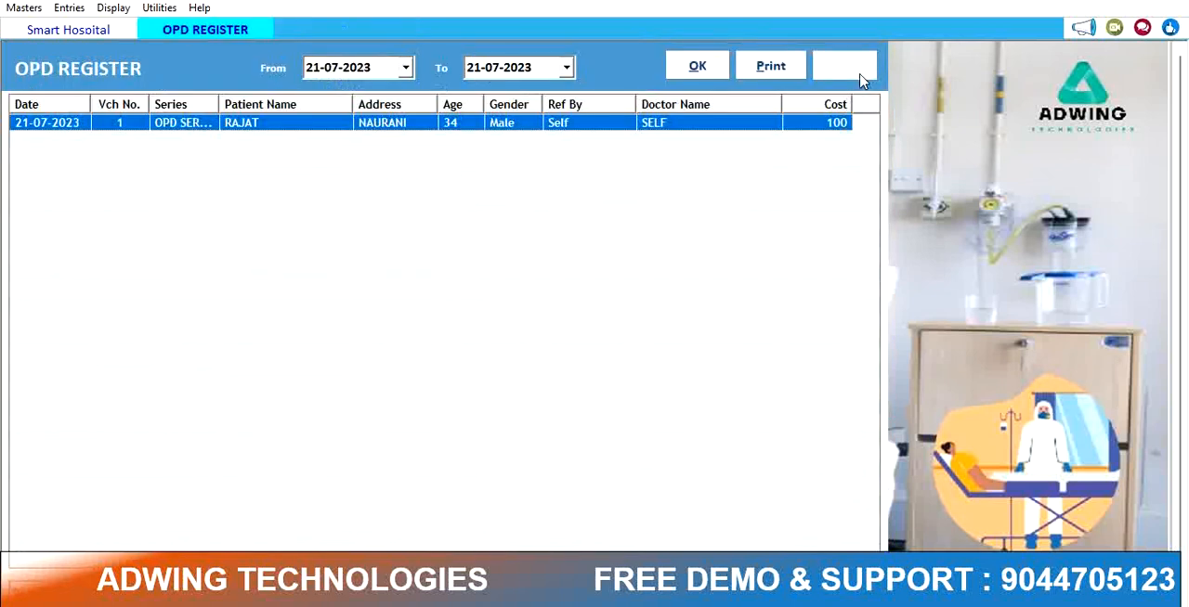
# Step: Preview the printable OPD register, then close the preview and the register
pyautogui.click(801, 71)
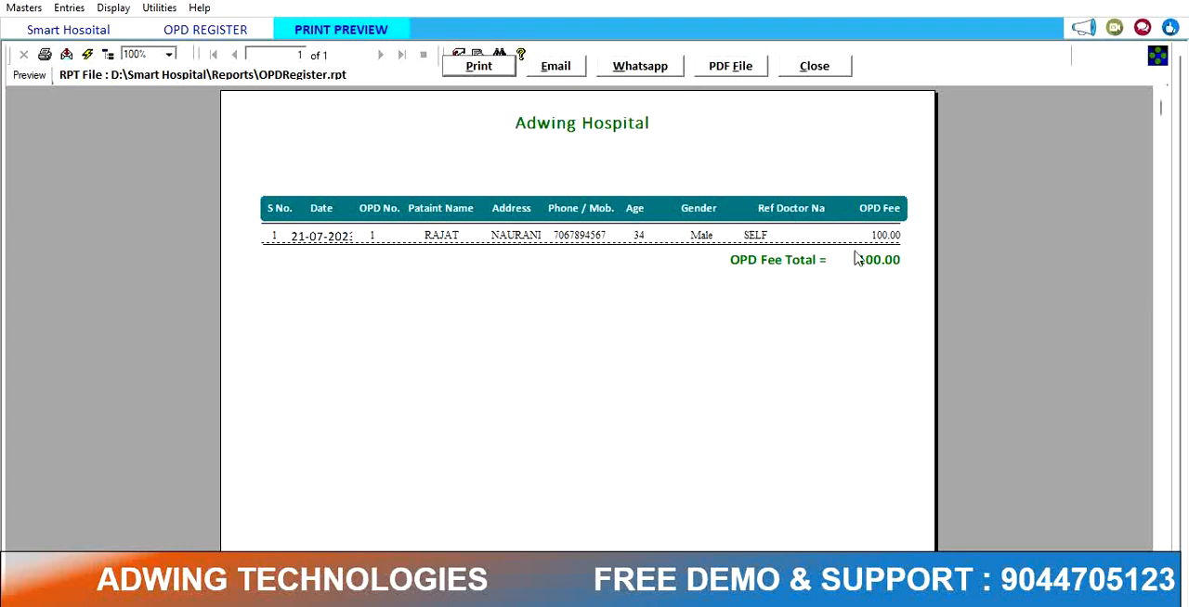
pyautogui.click(813, 67)
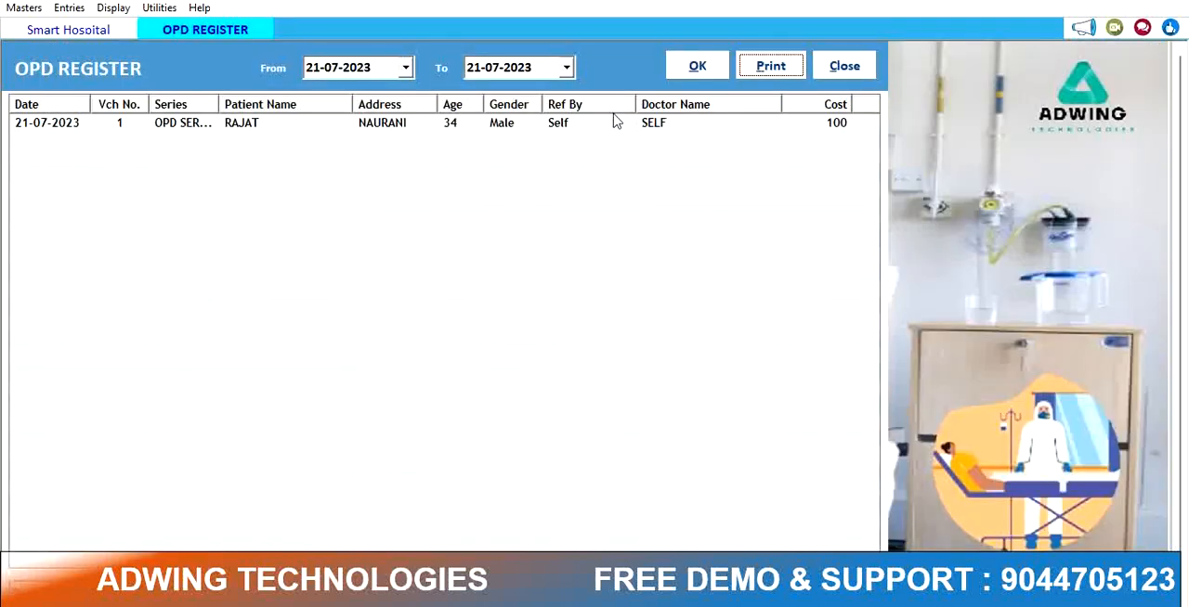
pyautogui.click(832, 70)
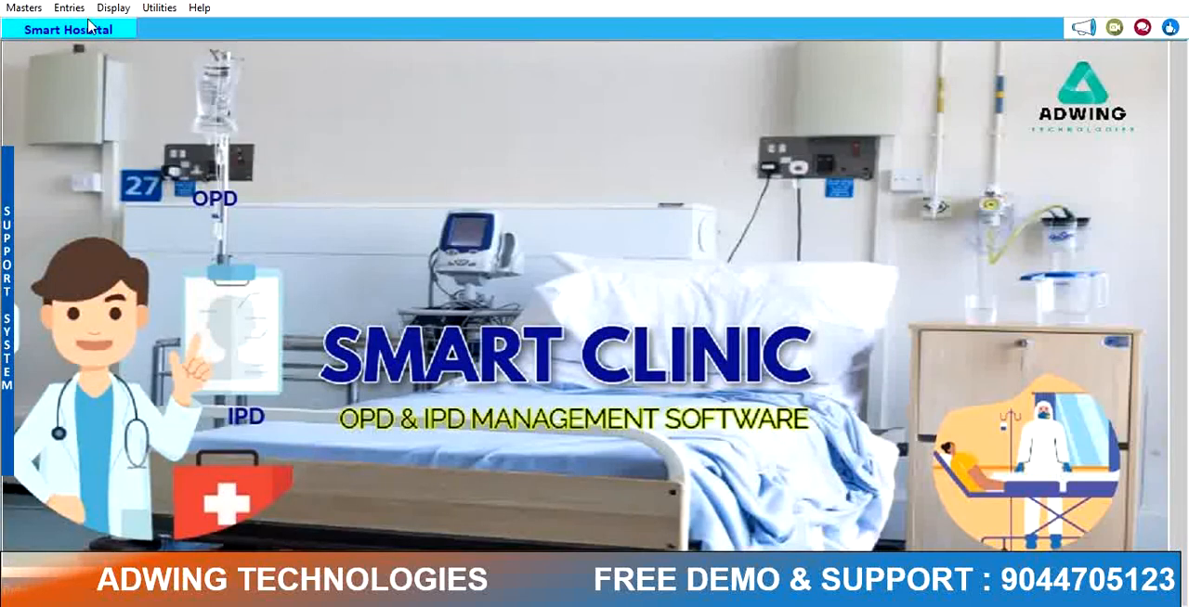
# Step: Open OPD Billing and load the patient with ID 1
pyautogui.click(78, 10)
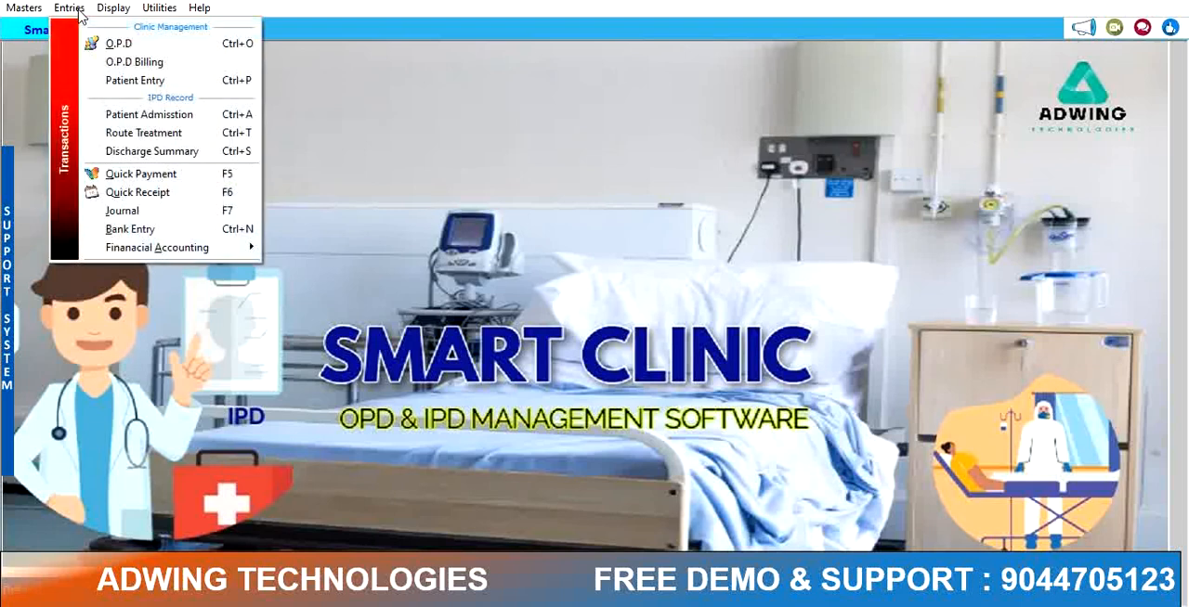
pyautogui.click(146, 69)
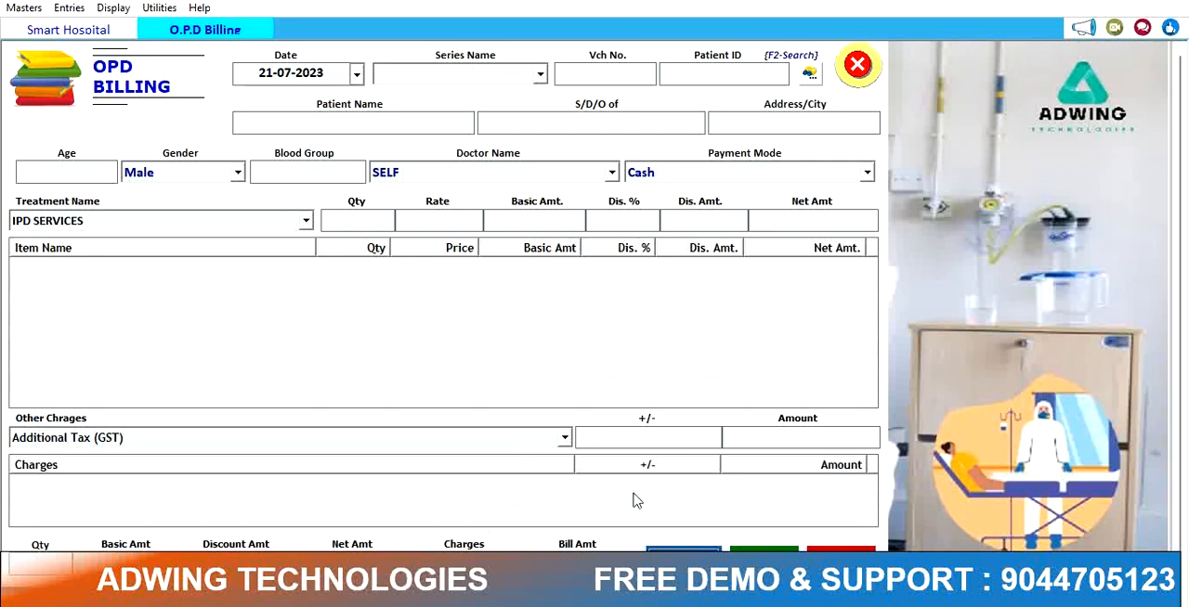
pyautogui.click(684, 561)
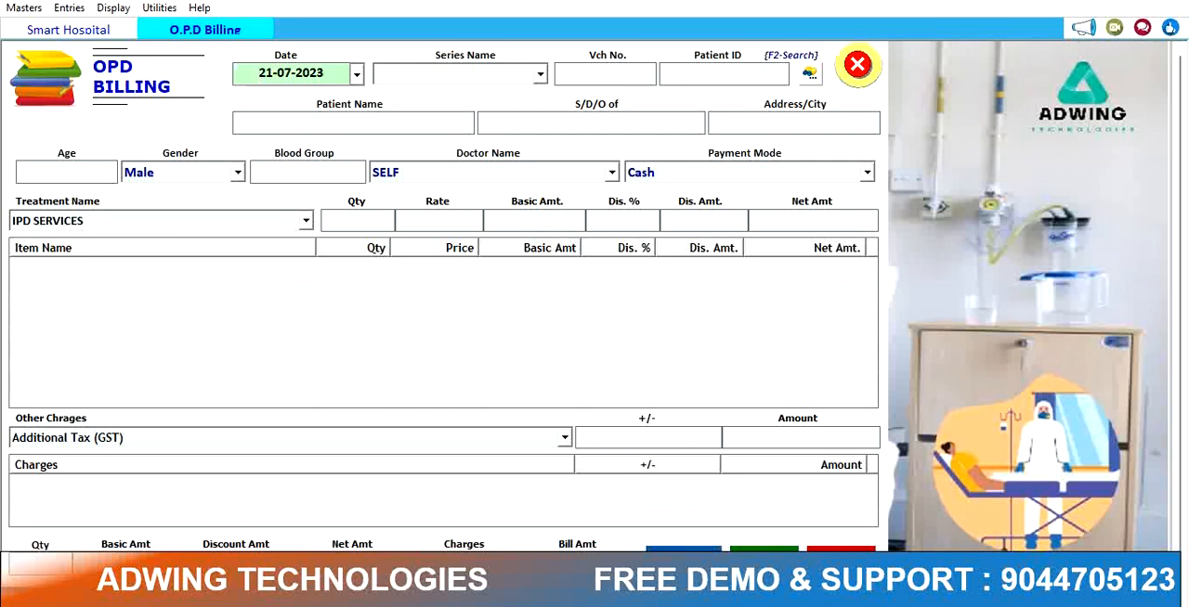
pyautogui.press('Return')
pyautogui.press('Return')
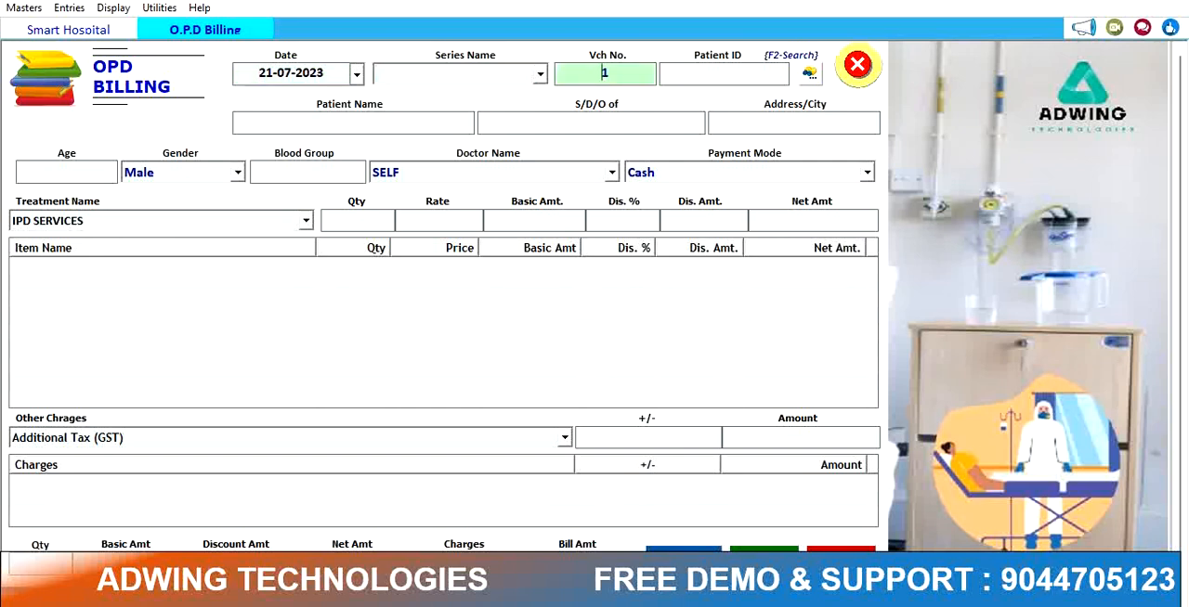
pyautogui.press('Return')
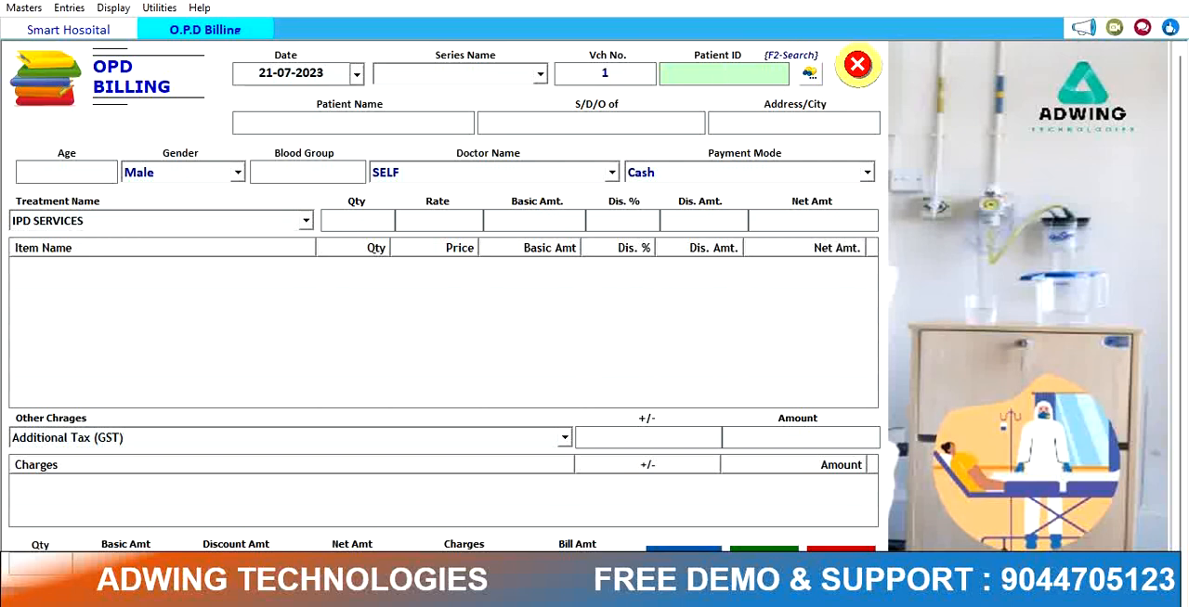
pyautogui.press('Return')
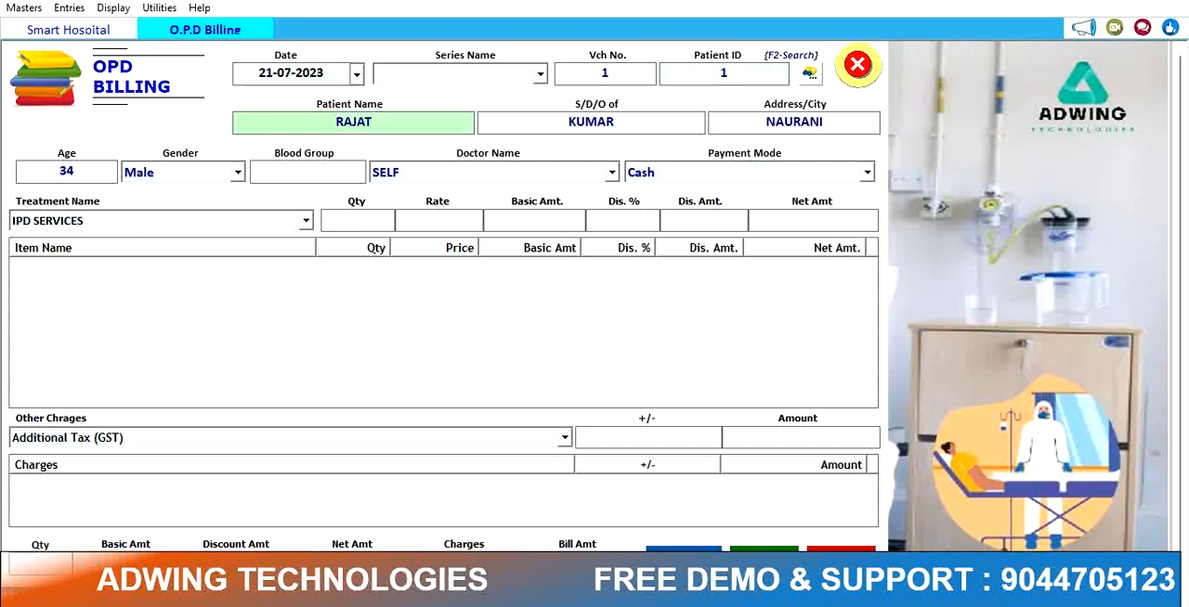
# Step: Open the patient record search and close it, declining to cancel the entry
pyautogui.click(810, 75)
pyautogui.click(364, 149)
pyautogui.click(461, 146)
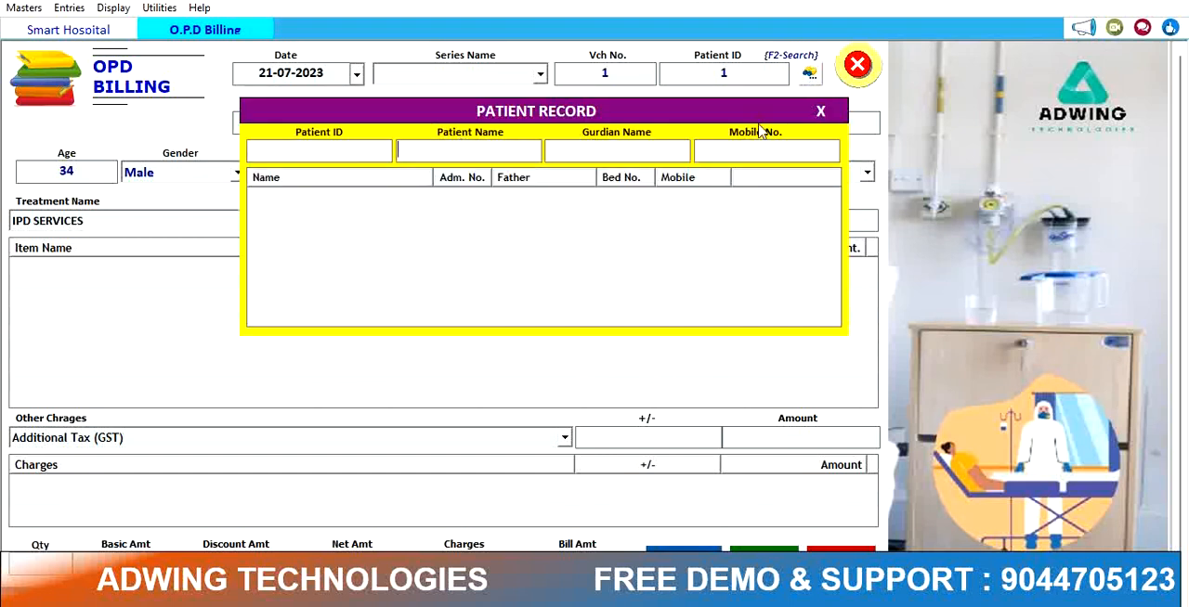
pyautogui.click(822, 114)
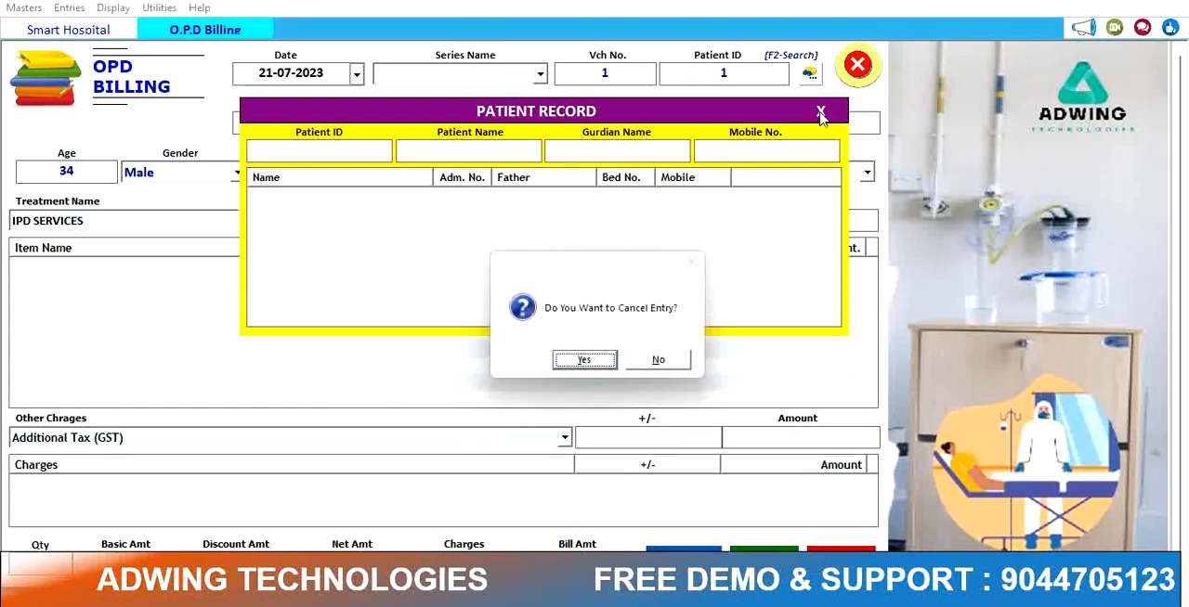
pyautogui.click(662, 363)
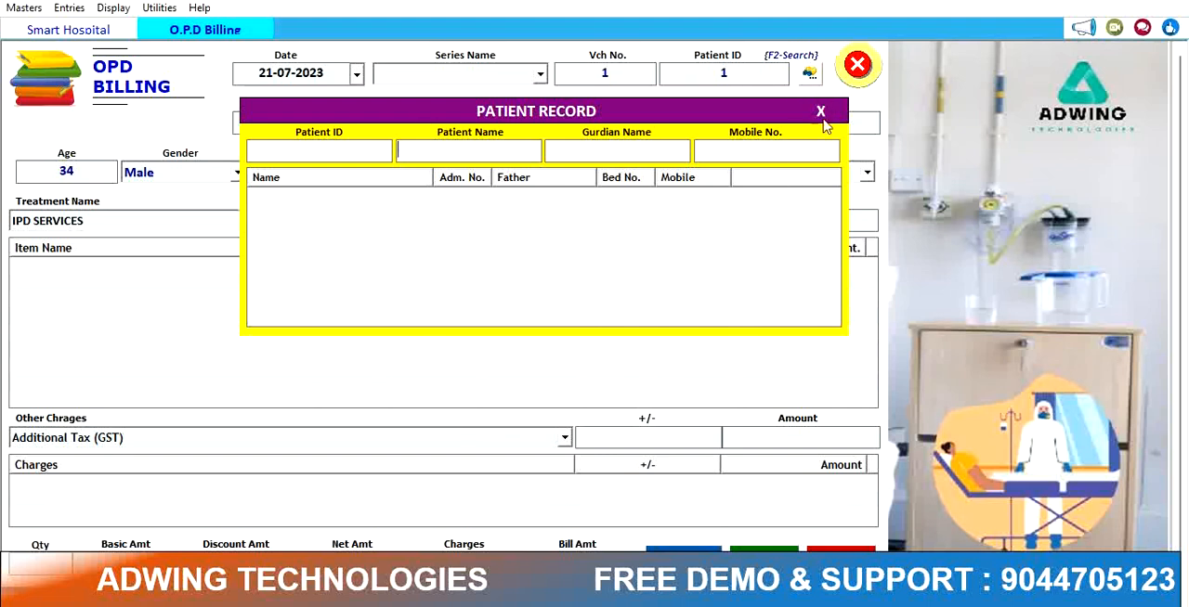
# Step: Search patient records by the name RA, then cancel the billing entry
pyautogui.click(344, 159)
pyautogui.click(428, 150)
pyautogui.write('RAKAJK')
pyautogui.press('BackSpace')
pyautogui.press('BackSpace')
pyautogui.press('BackSpace')
pyautogui.press('BackSpace')
pyautogui.press('Escape')
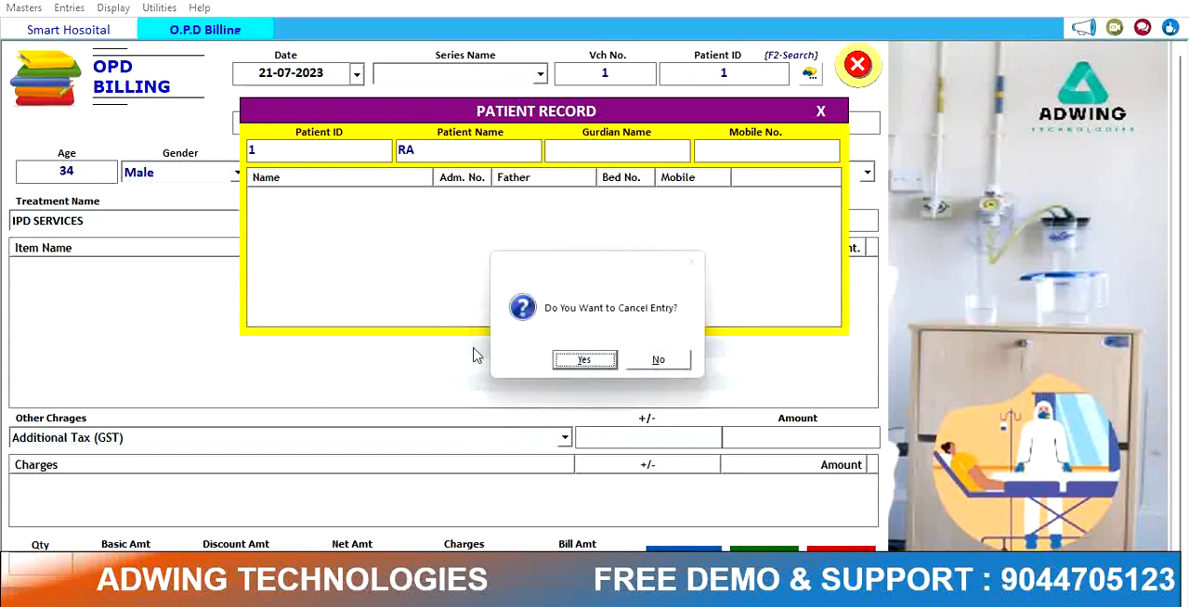
pyautogui.click(566, 360)
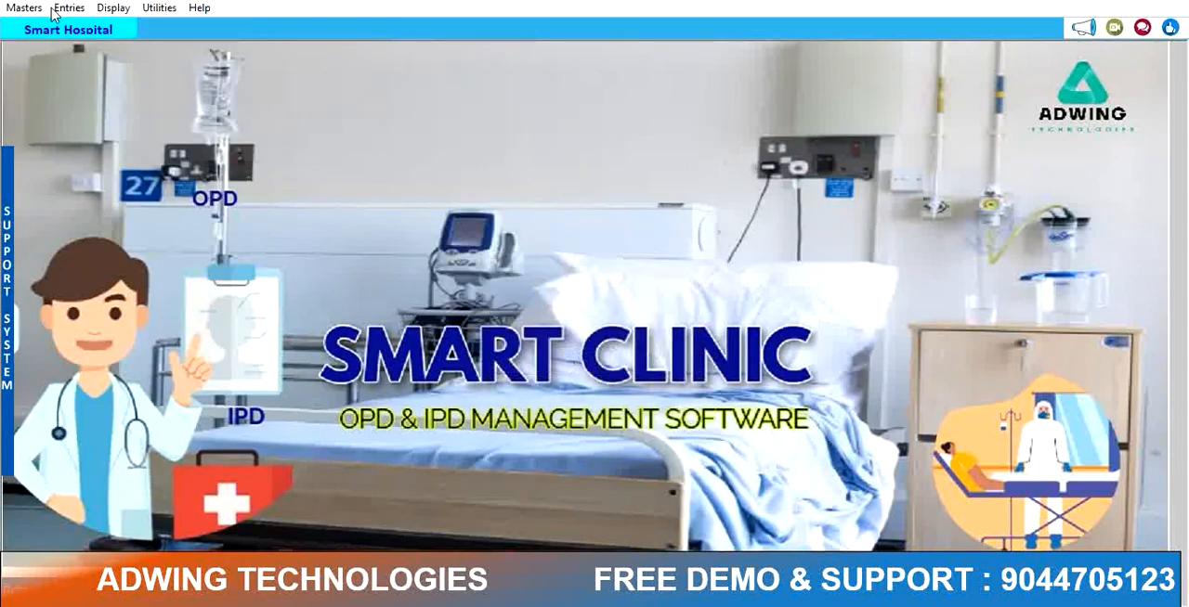
# Step: Reopen OPD Billing and advance to the patient ID field
pyautogui.click(67, 9)
pyautogui.click(134, 62)
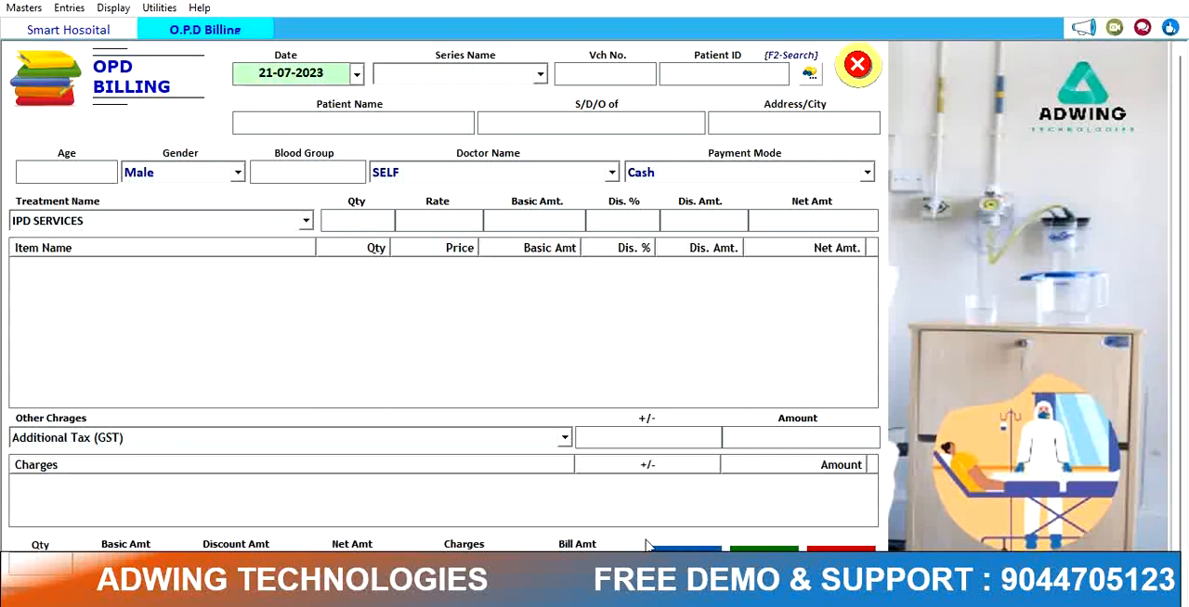
pyautogui.press('Return')
pyautogui.press('Return')
pyautogui.press('Return')
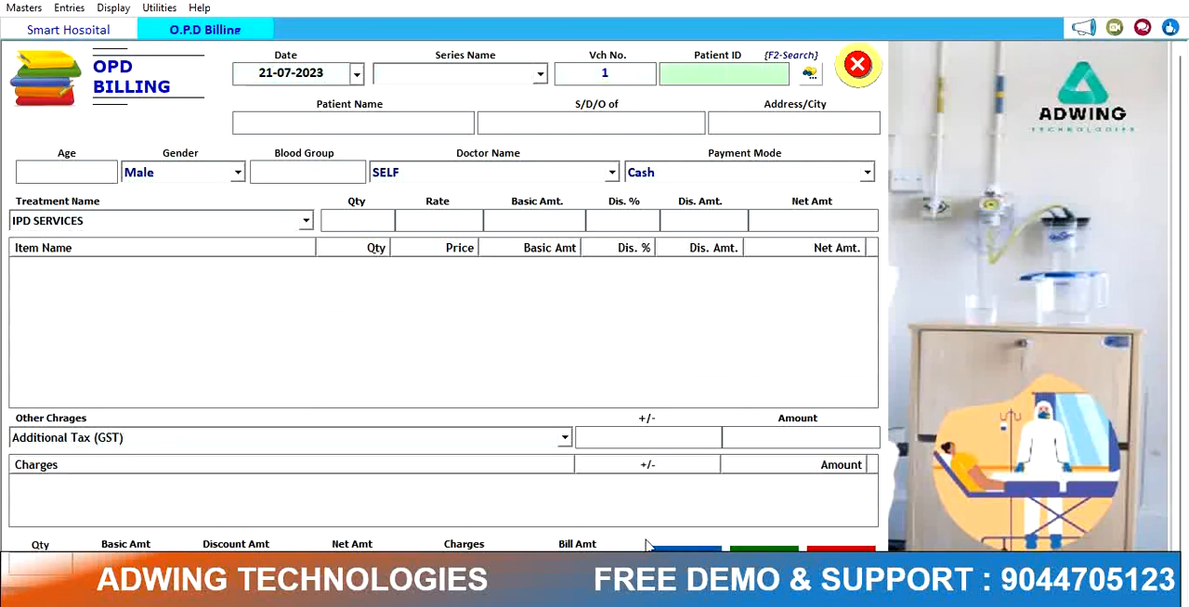
# Step: Search patient records by the name RA and close the search
pyautogui.click(811, 75)
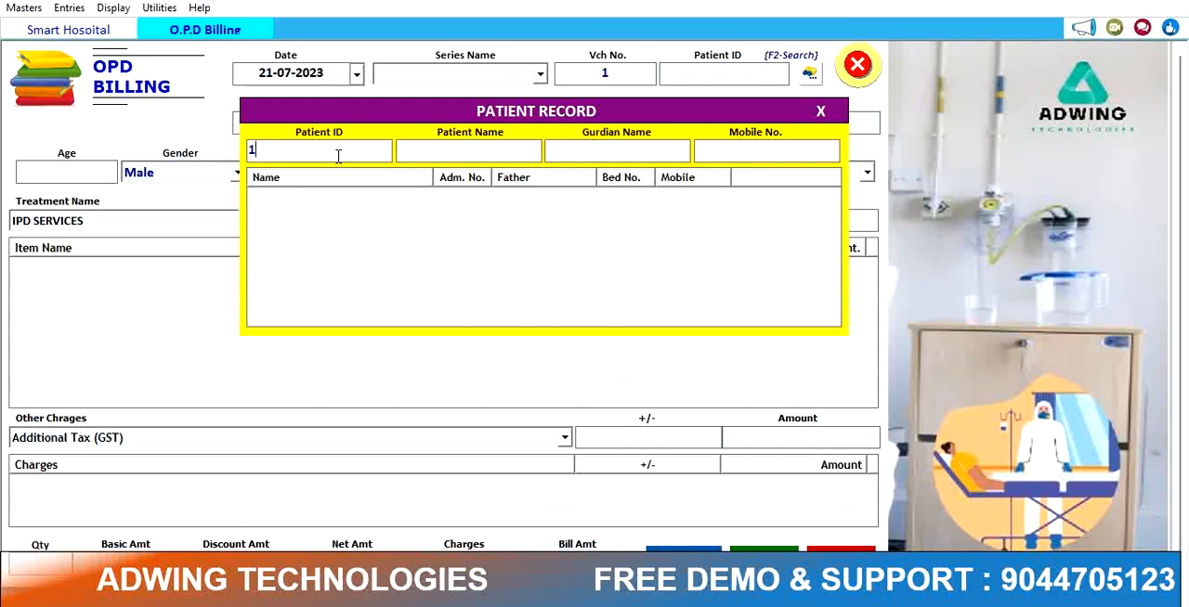
pyautogui.click(442, 154)
pyautogui.write('RAJAT')
pyautogui.click(820, 111)
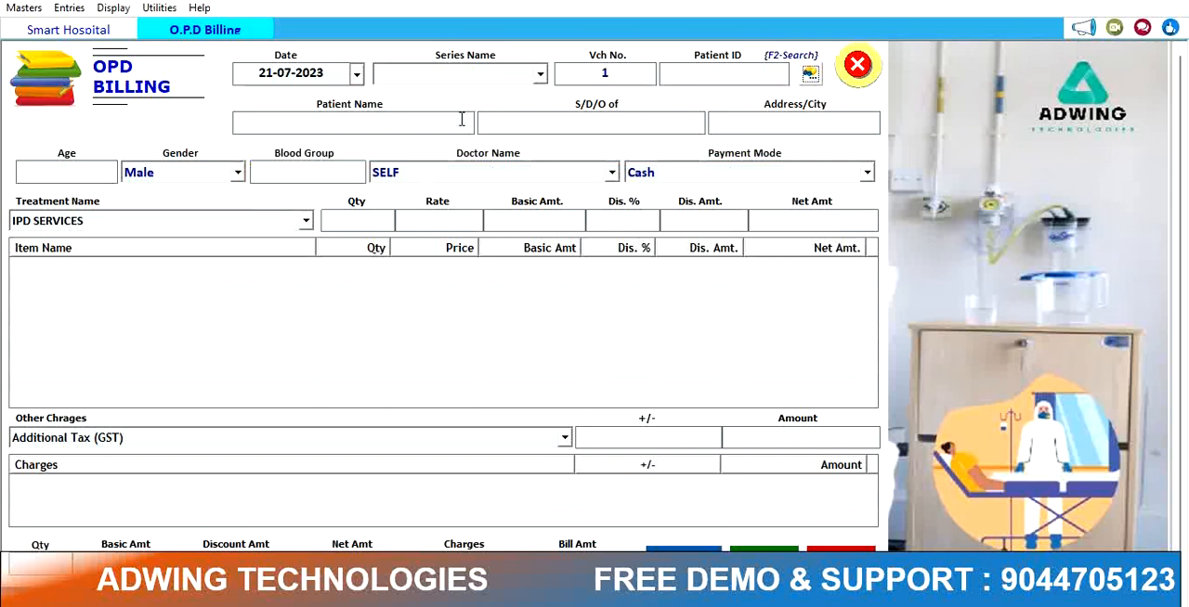
# Step: Enter patient ID 1 to load the patient's details and advance to the blood group field
pyautogui.click(699, 76)
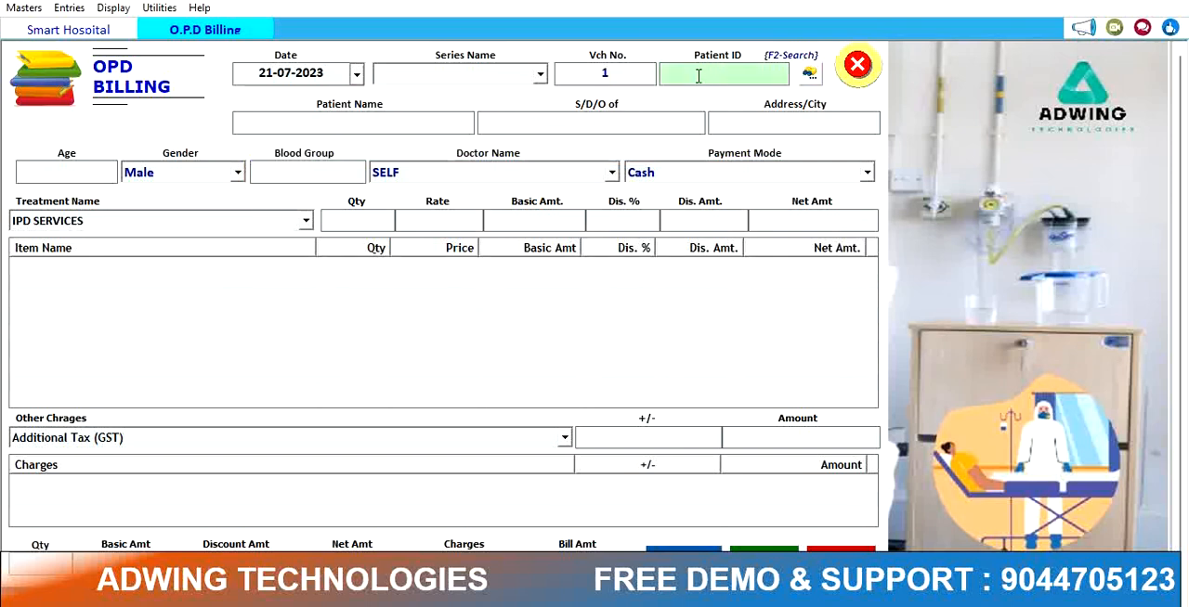
pyautogui.write('1')
pyautogui.press('Return')
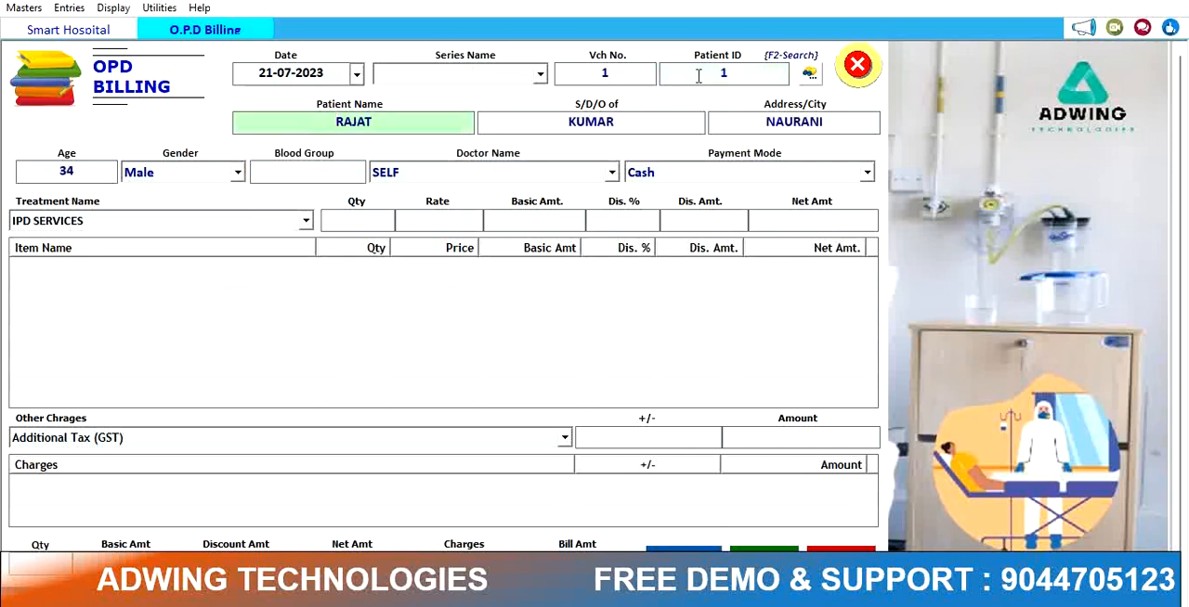
pyautogui.press('Return')
pyautogui.press('Return')
pyautogui.press('Return')
pyautogui.press('Return')
pyautogui.press('Return')
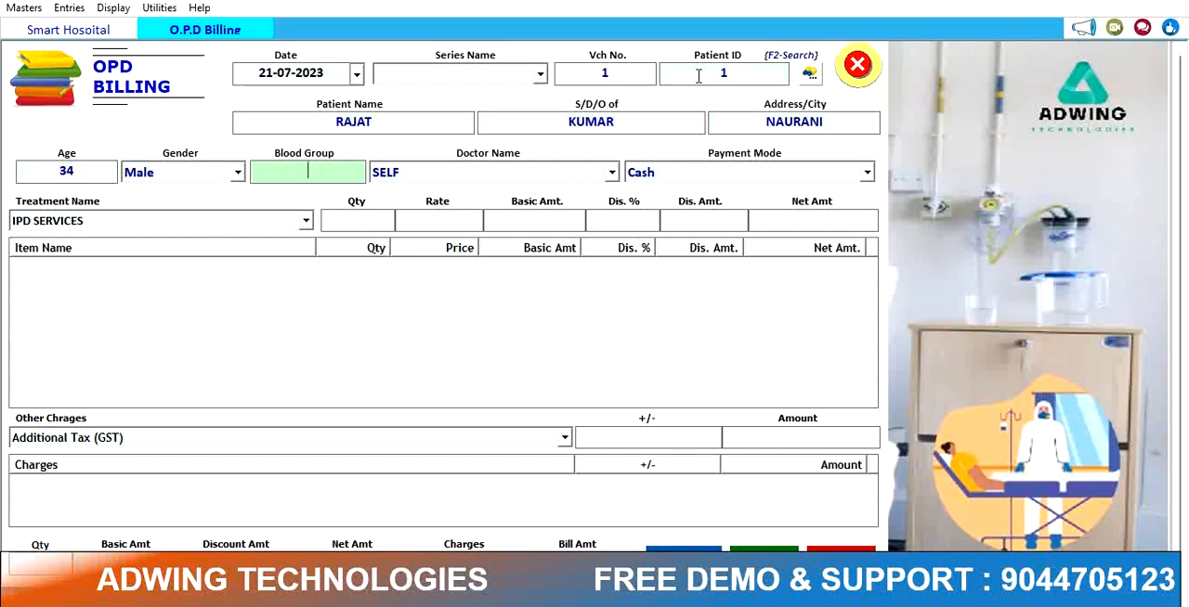
# Step: Enter blood group a and keep doctor SELF with Cash as the payment mode
pyautogui.press('Return')
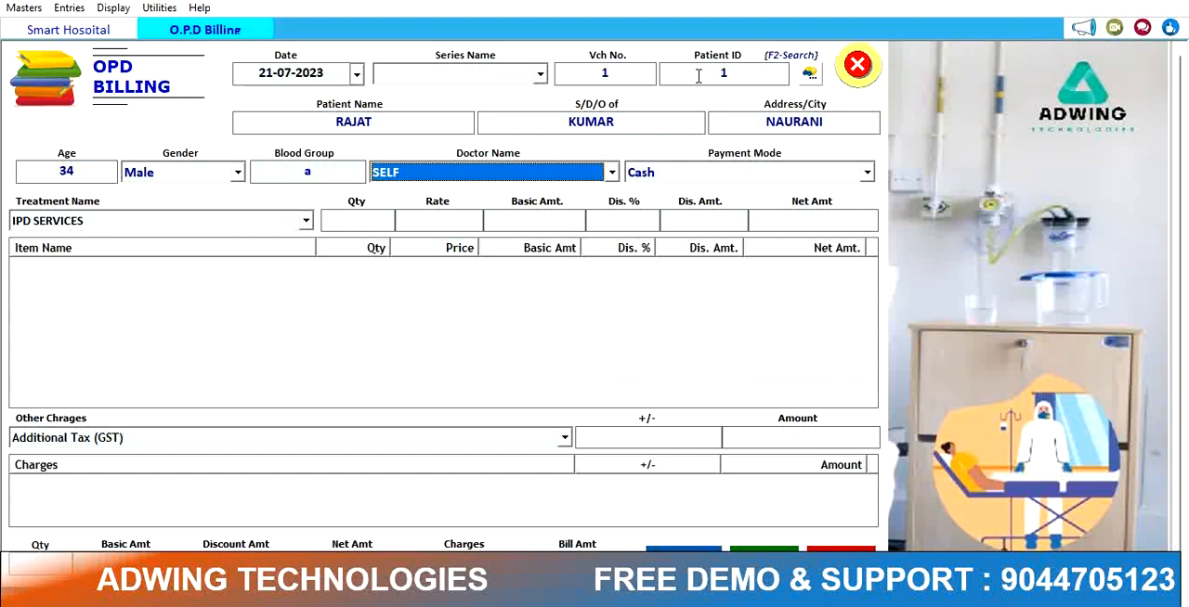
pyautogui.press('Return')
pyautogui.press('Down')
pyautogui.press('Up')
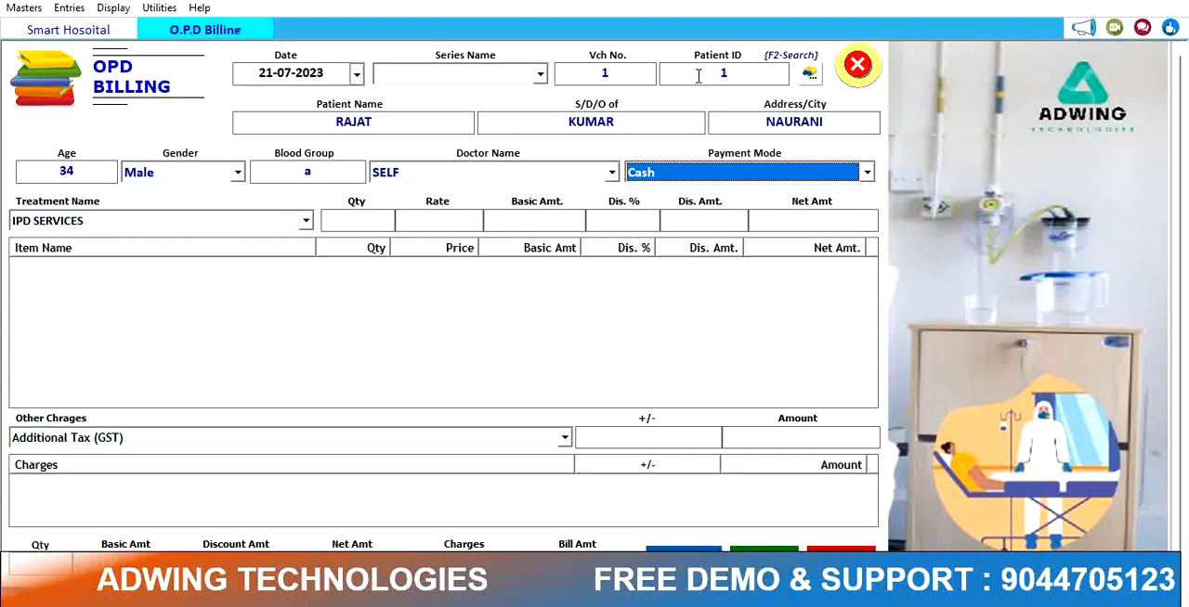
# Step: Add OPD SERVICES as the treatment with quantity 1 at rate 200 to the bill
pyautogui.press('Return')
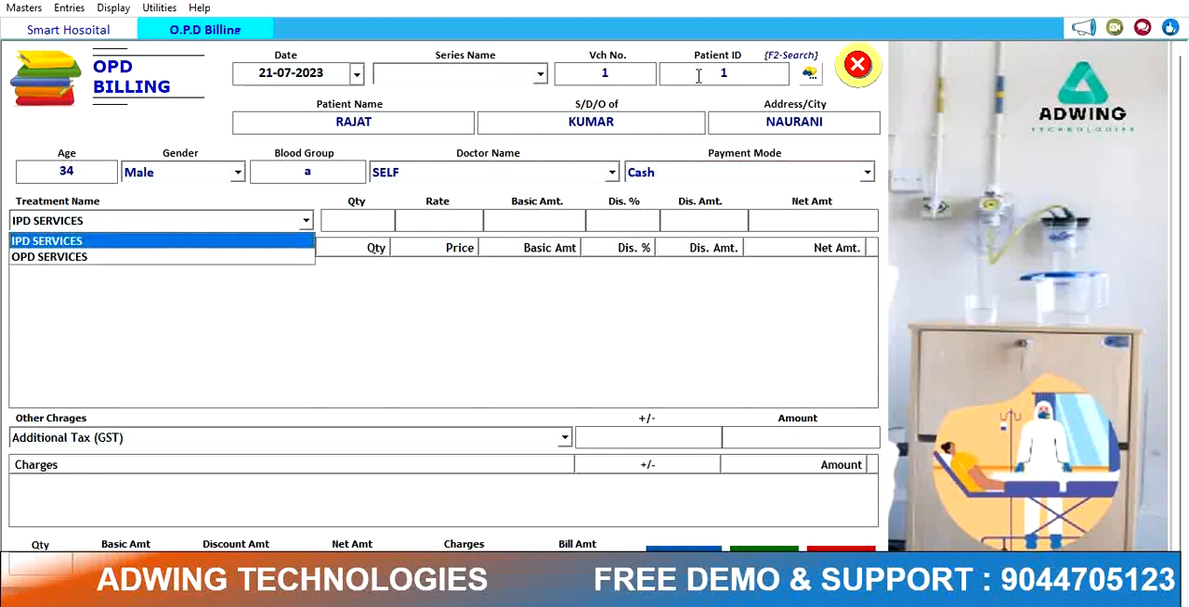
pyautogui.press('Down')
pyautogui.press('Return')
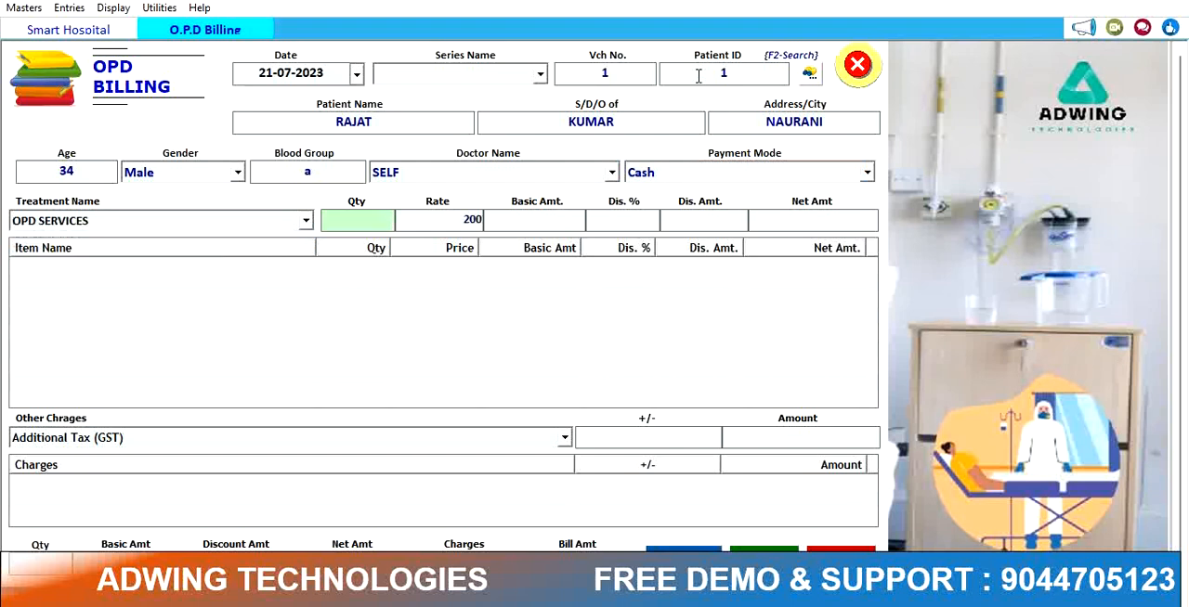
pyautogui.press('Return')
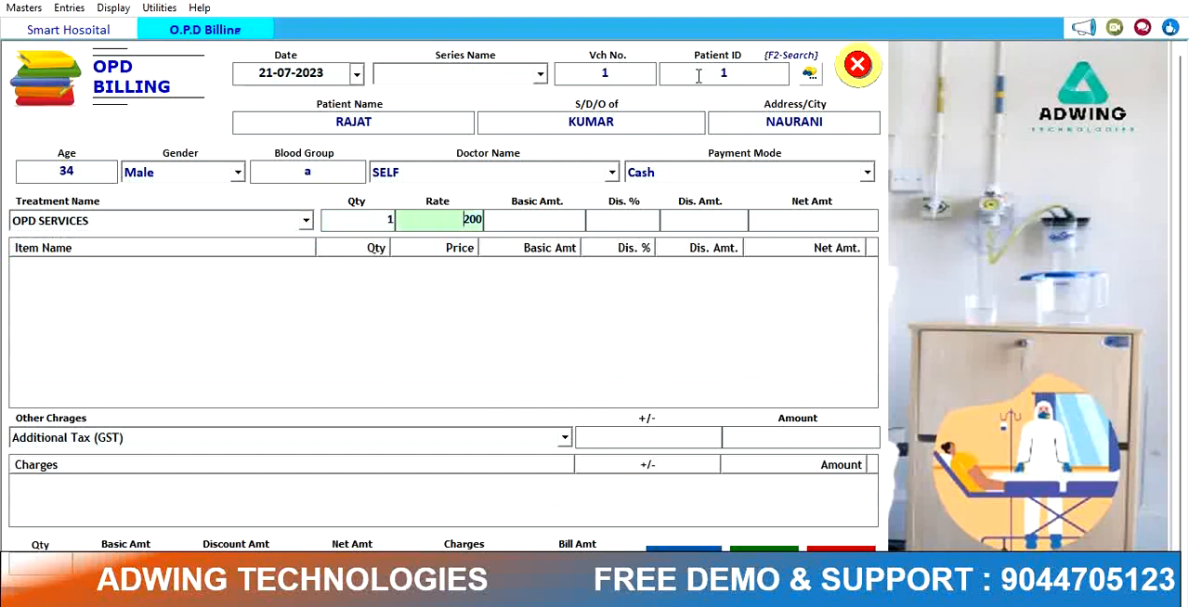
pyautogui.press('Return')
pyautogui.press('Return')
pyautogui.press('Return')
pyautogui.press('Return')
pyautogui.press('Return')
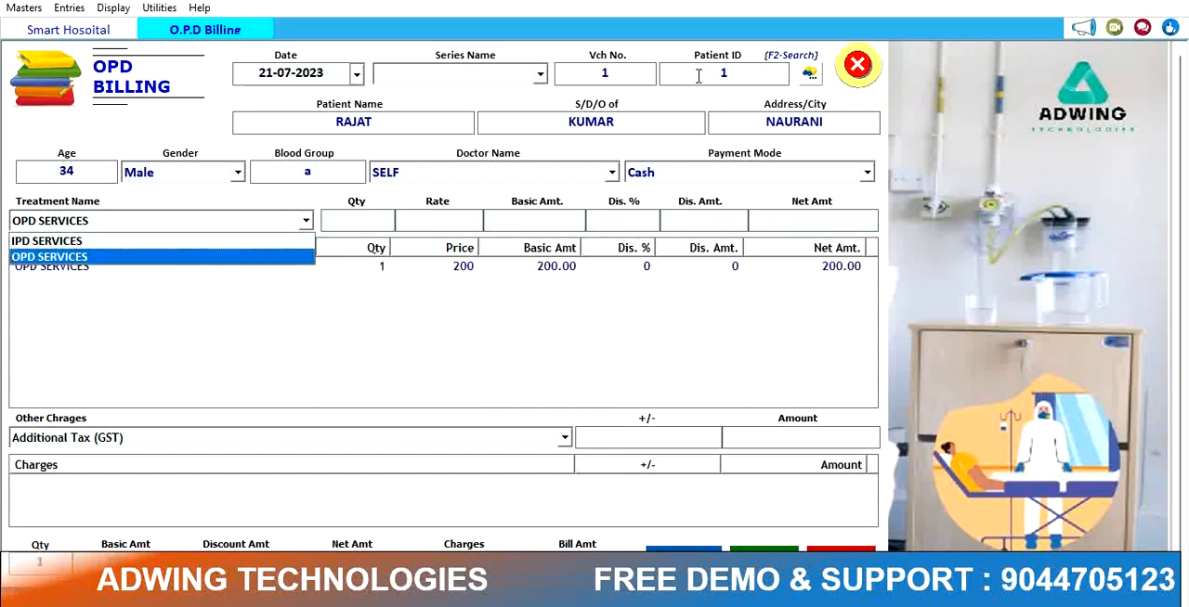
# Step: Save the OPD billing entry and open its print preview
pyautogui.click(479, 361)
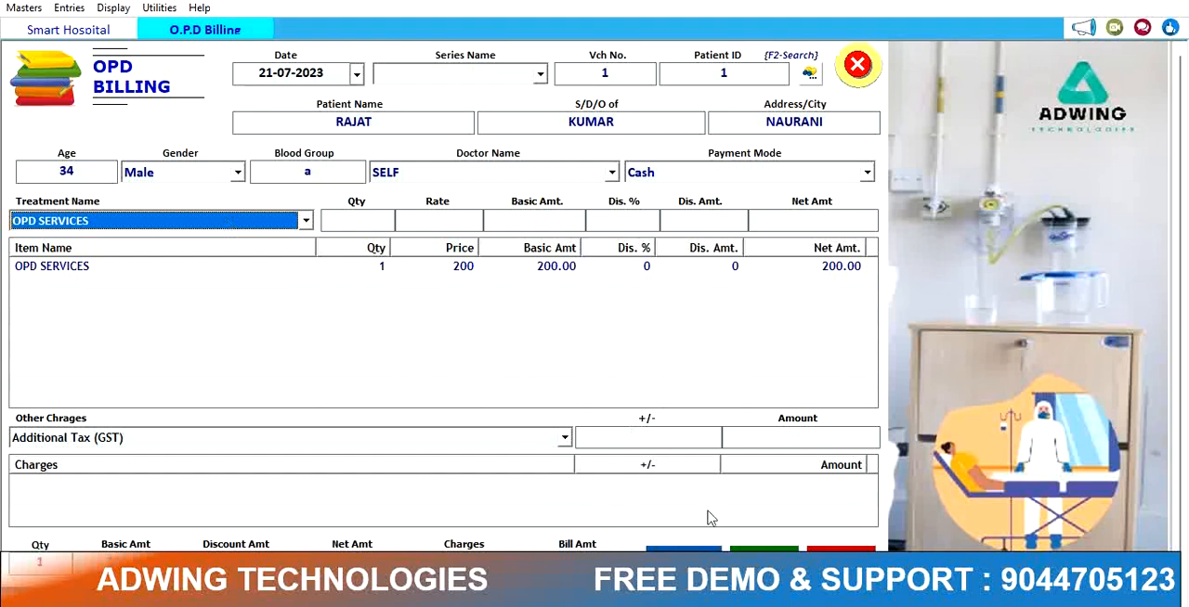
pyautogui.click(683, 549)
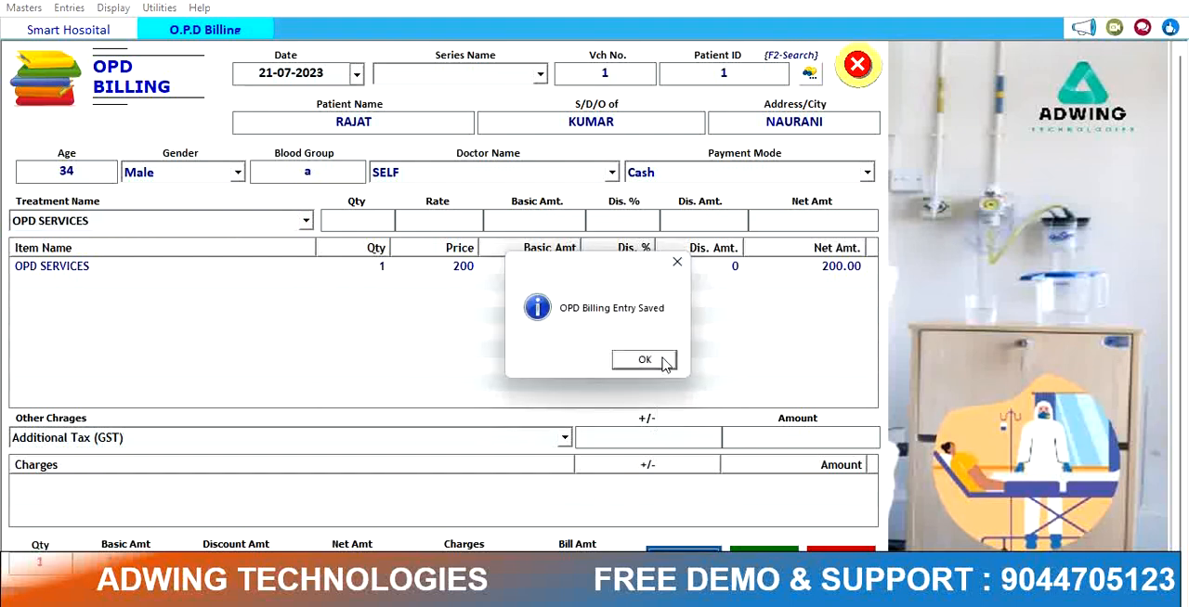
pyautogui.click(664, 361)
pyautogui.click(580, 364)
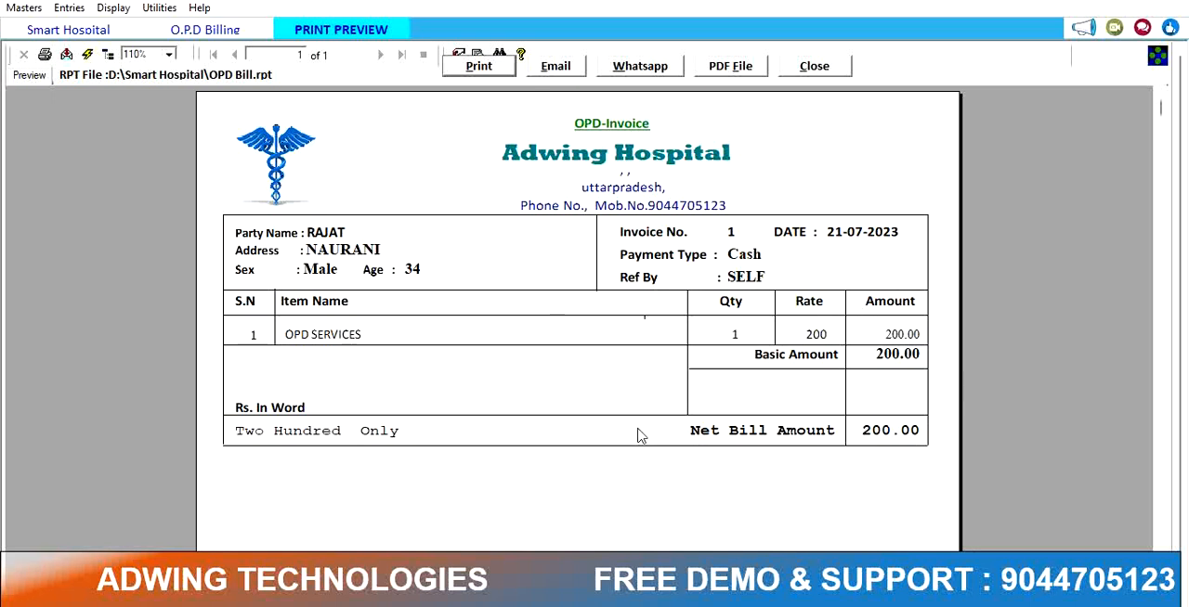
# Step: Close the print preview and the OPD Billing form
pyautogui.click(25, 9)
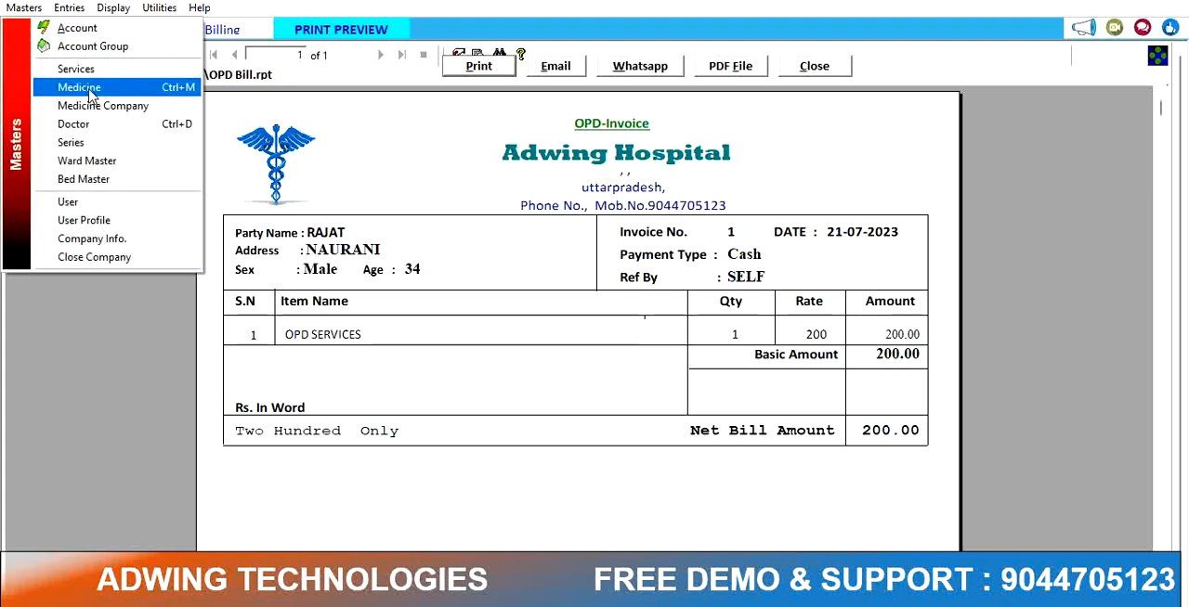
pyautogui.click(831, 66)
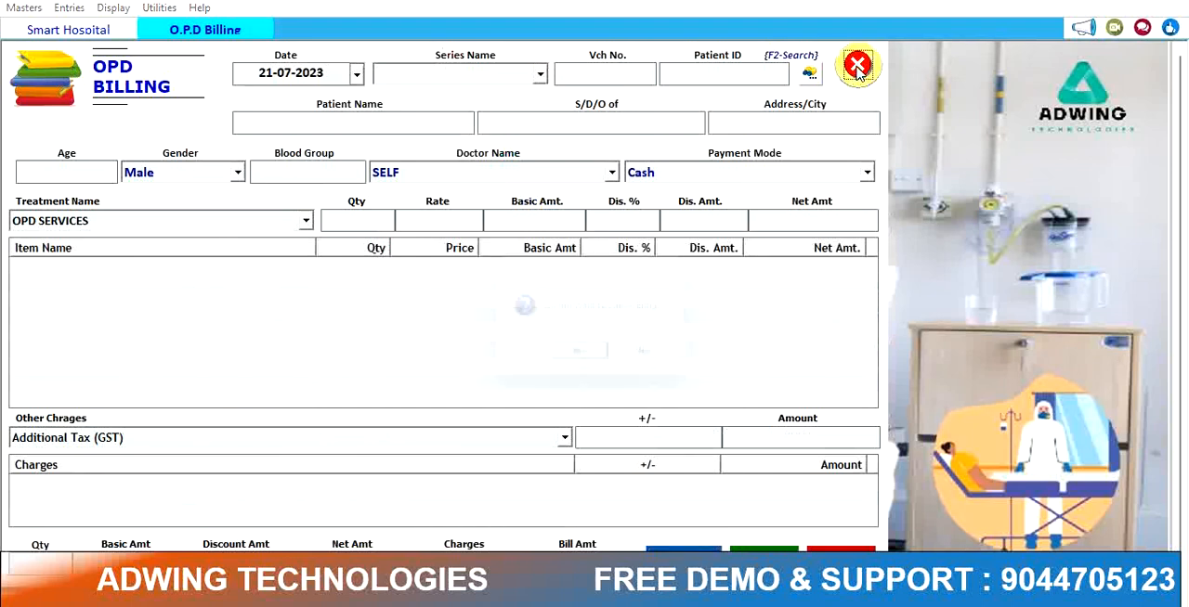
pyautogui.click(856, 66)
pyautogui.click(599, 365)
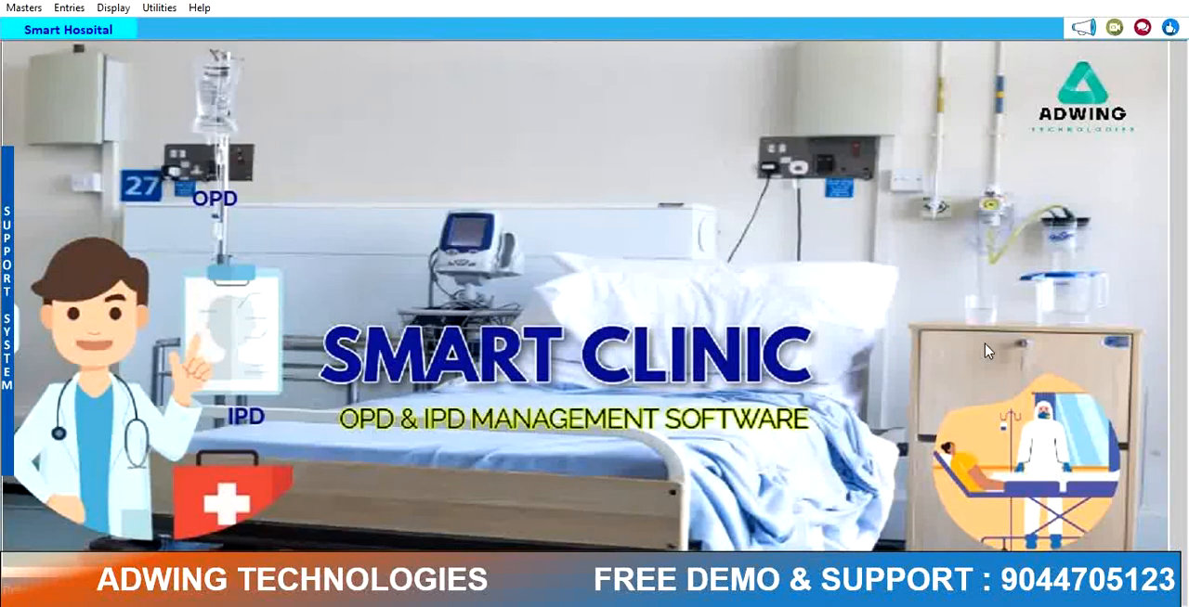
# Step: Open the Patient Entry form and start a new entry
pyautogui.click(80, 11)
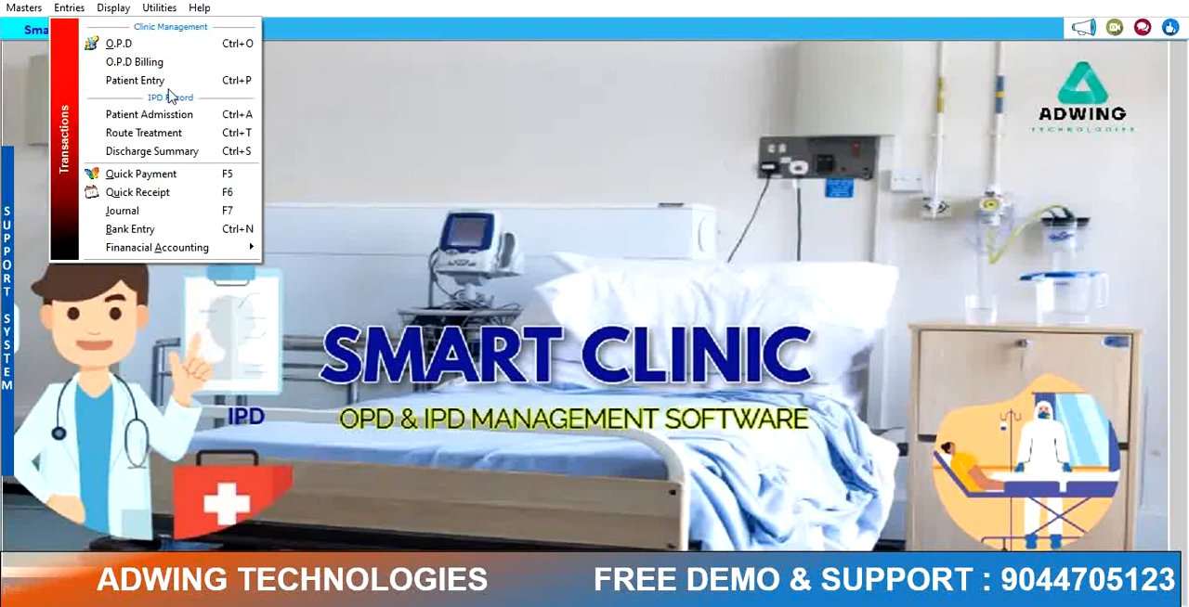
pyautogui.click(135, 81)
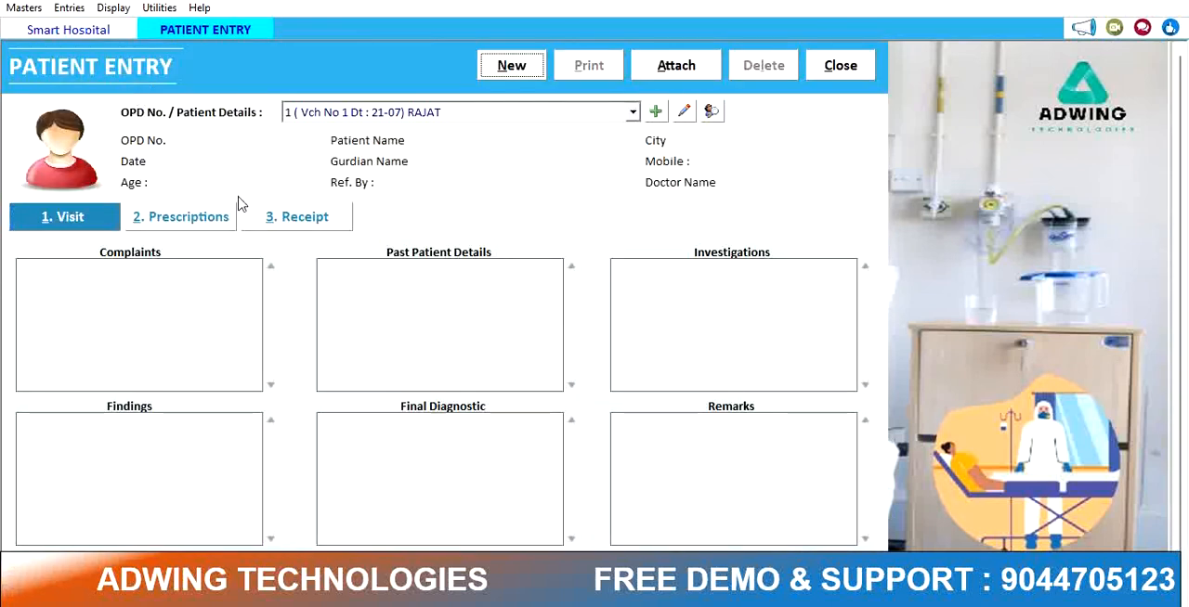
pyautogui.click(526, 65)
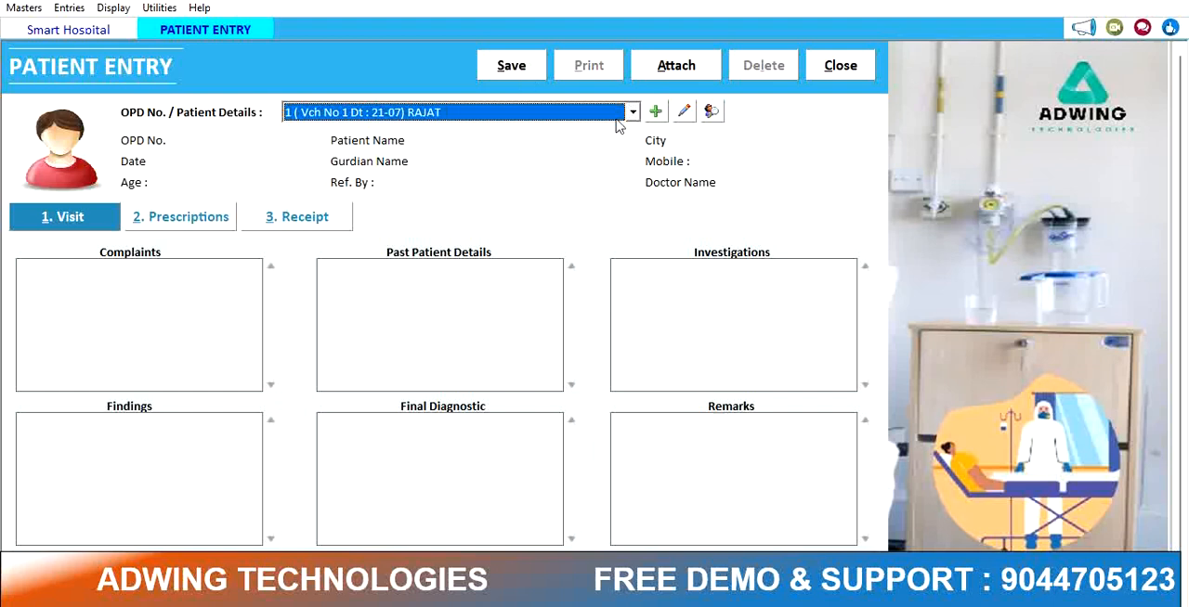
# Step: Briefly open the OPD entry form and the patient record search, closing both without changes
pyautogui.click(656, 111)
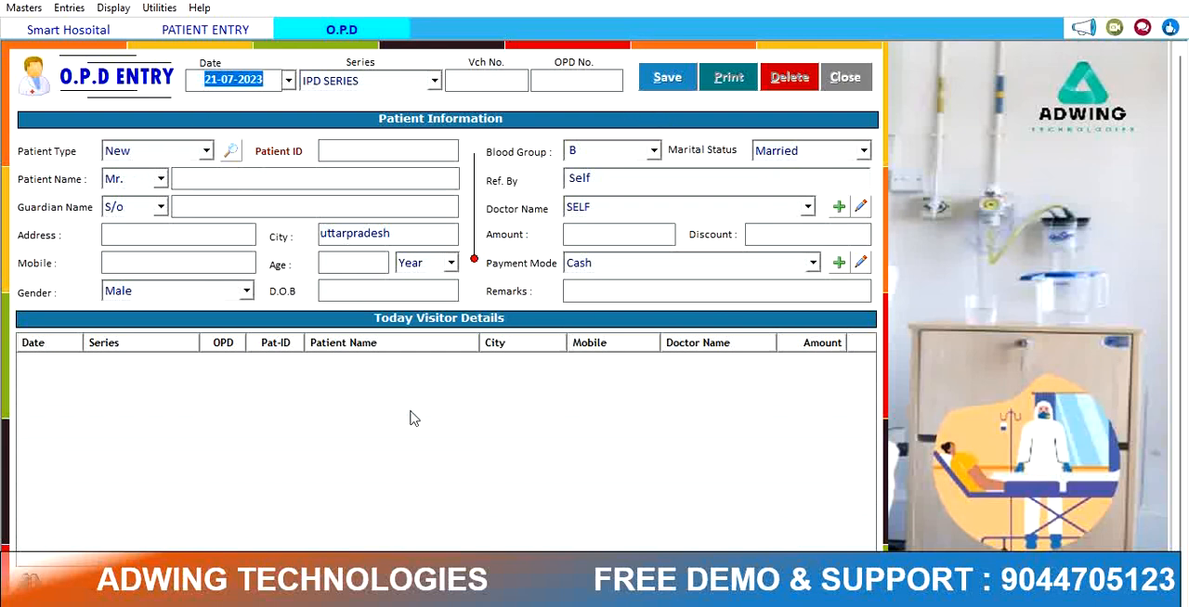
pyautogui.click(846, 78)
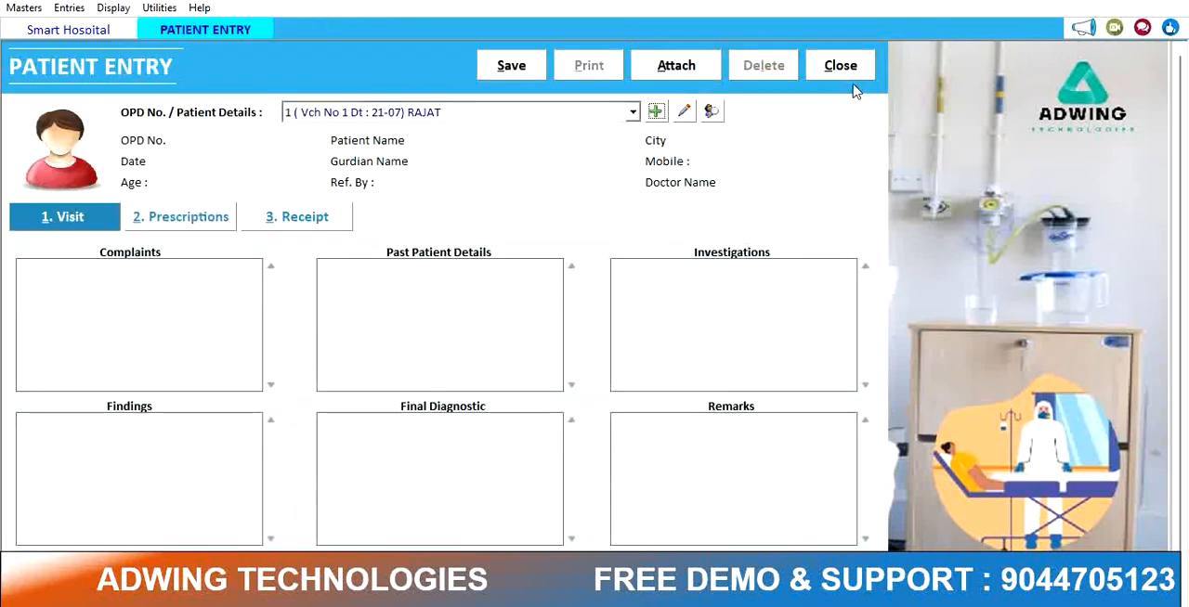
pyautogui.click(712, 113)
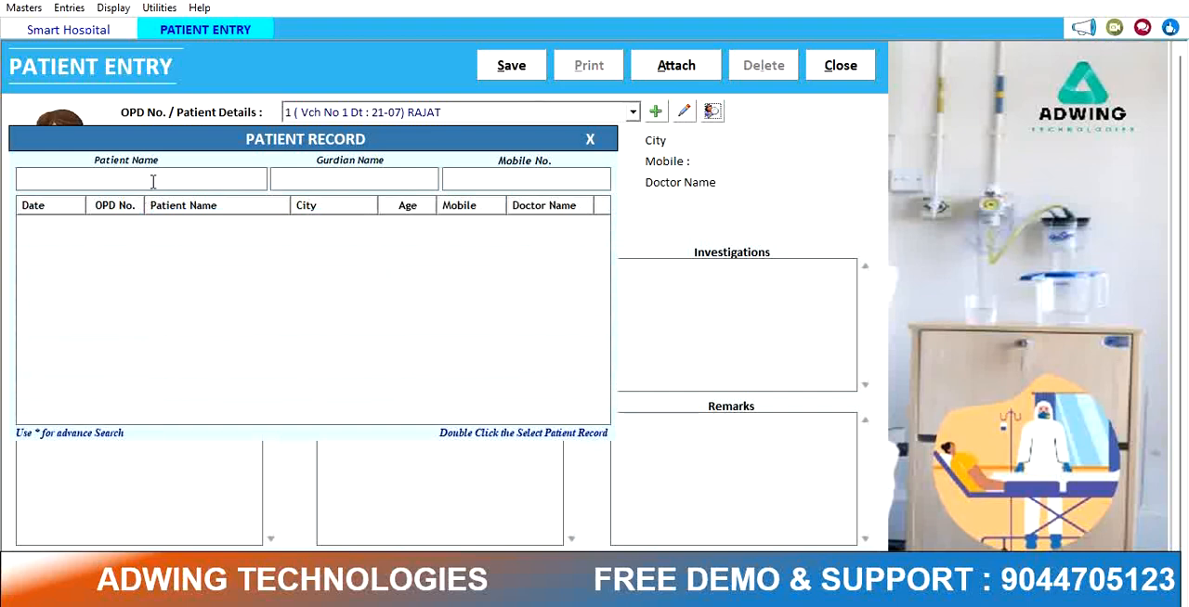
pyautogui.write('1')
pyautogui.click(592, 141)
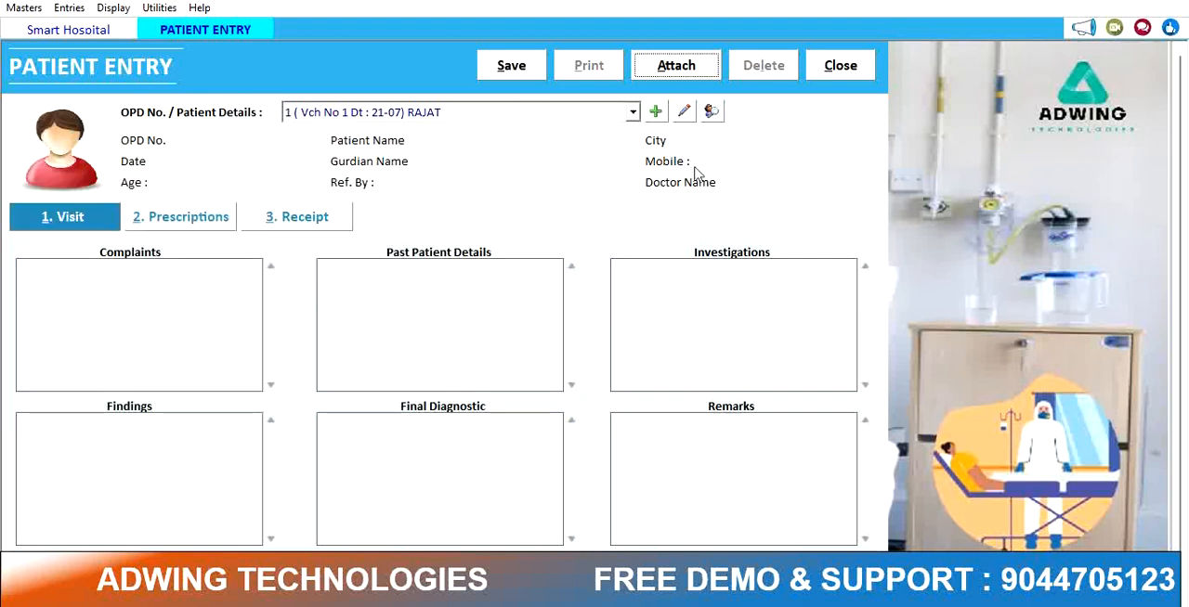
# Step: Select OPD record Vch No 1 to load the patient's details
pyautogui.click(474, 116)
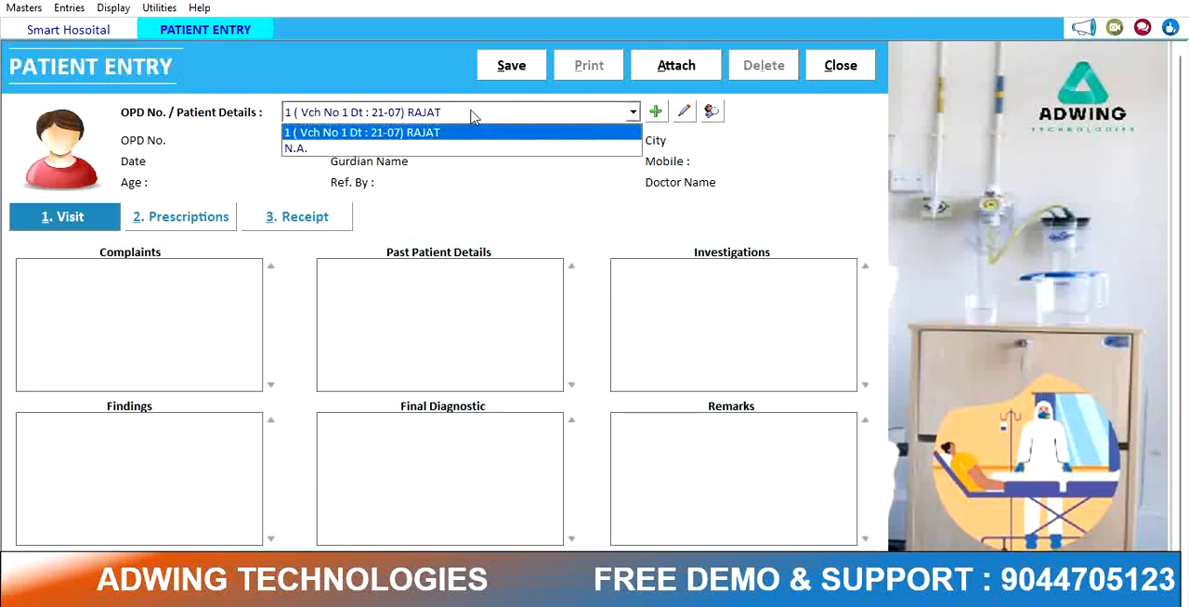
pyautogui.press('Return')
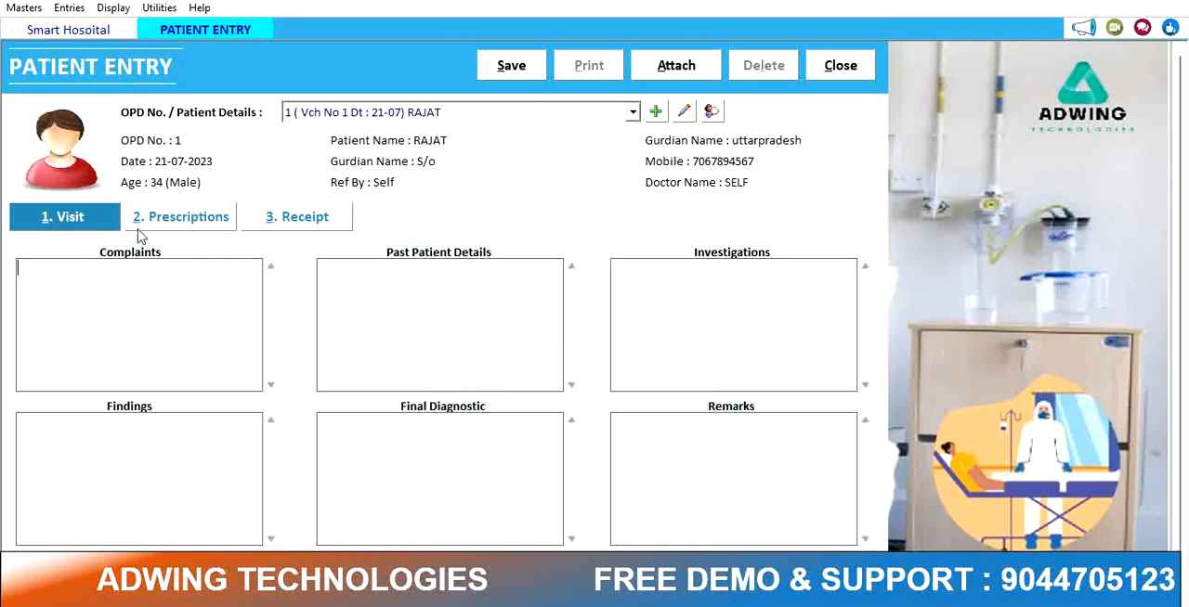
# Step: On the Prescriptions tab, prescribe CCROCIN at dosage 1-1-1-0 for 3 days
pyautogui.click(96, 227)
pyautogui.click(78, 288)
pyautogui.click(206, 221)
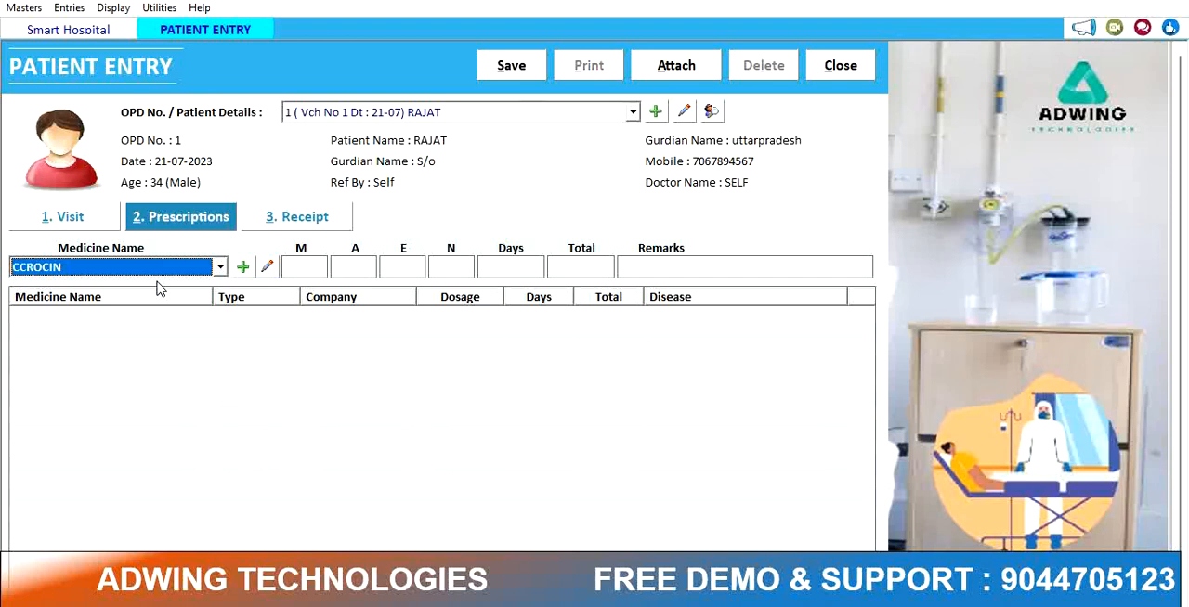
pyautogui.press('Return')
pyautogui.press('Return')
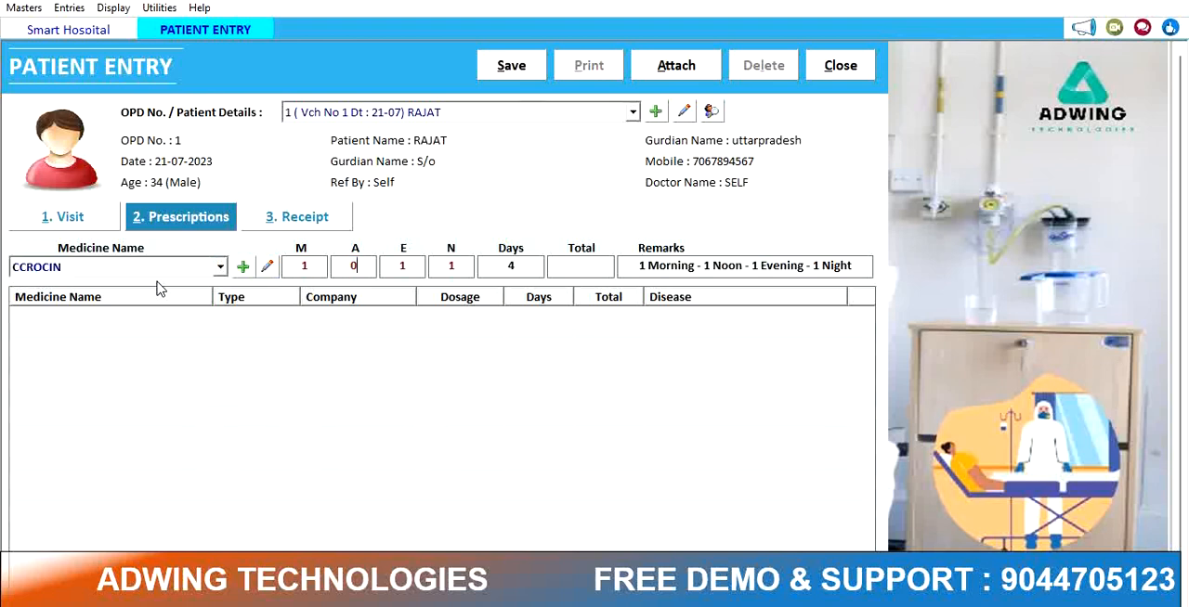
pyautogui.press('Return')
pyautogui.press('Return')
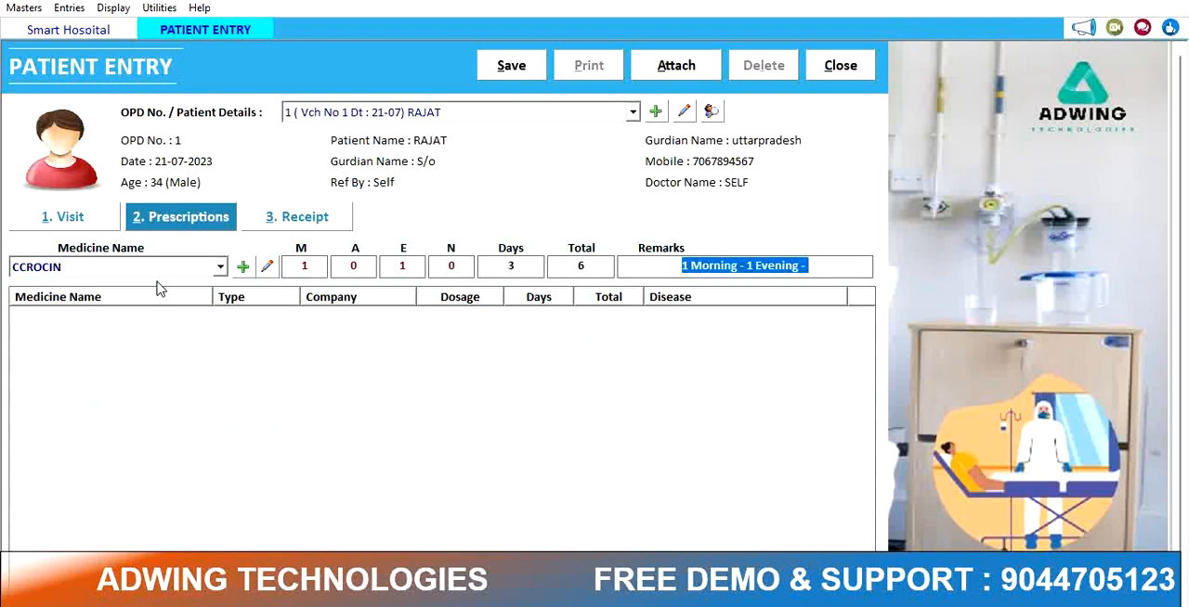
pyautogui.click(365, 268)
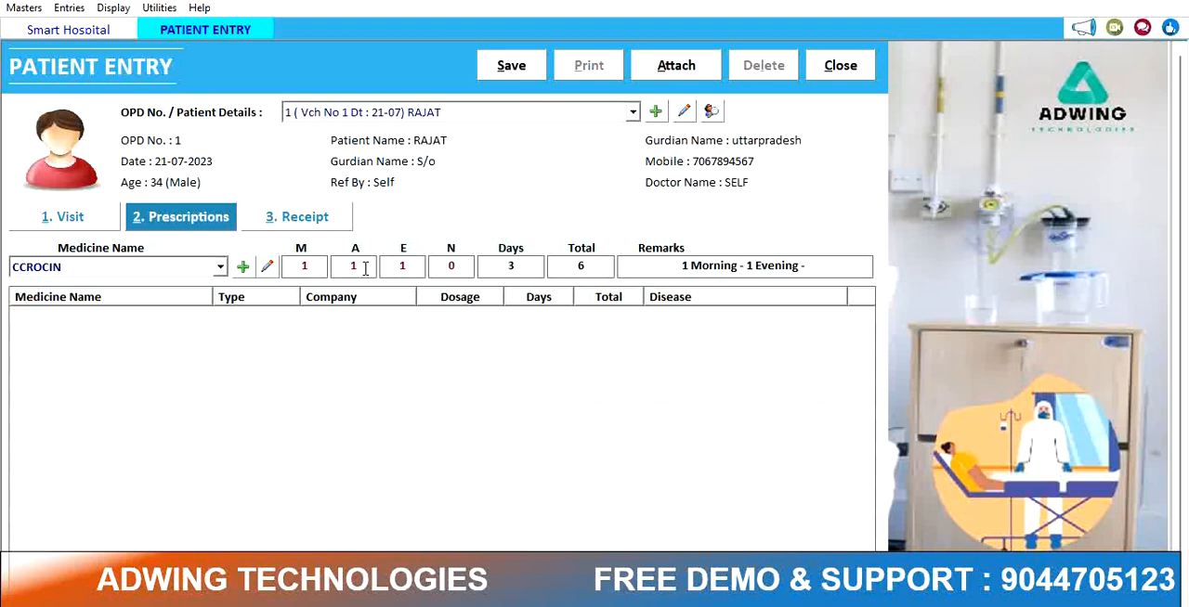
pyautogui.press('Return')
pyautogui.press('Return')
pyautogui.press('Return')
pyautogui.press('Return')
pyautogui.press('Return')
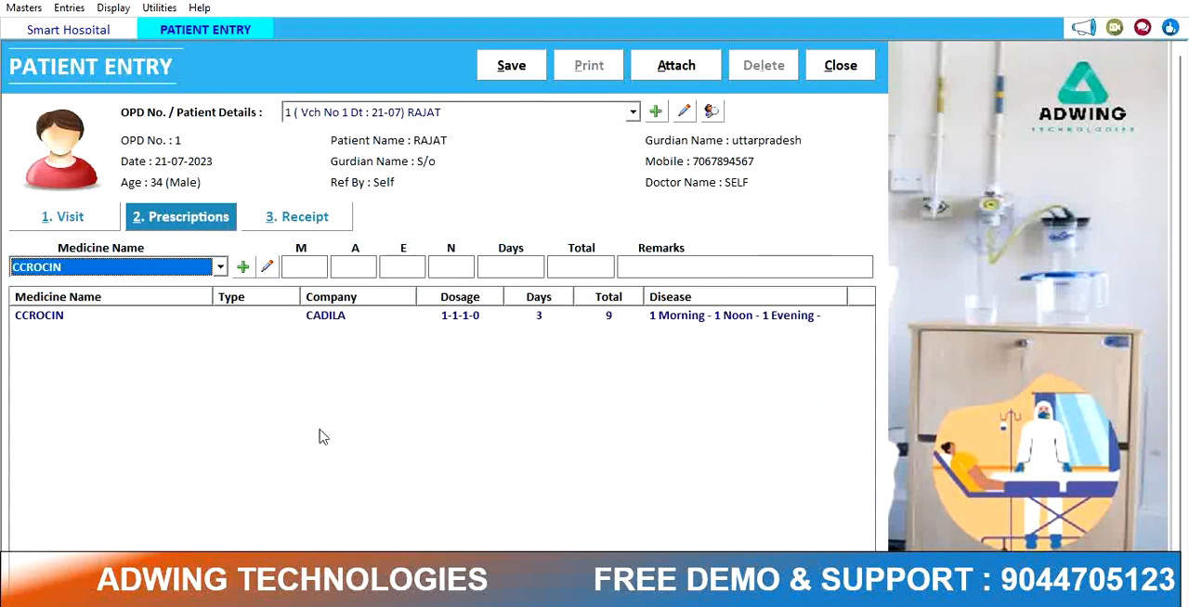
# Step: Create medicine LEFORD with company GENERAL, dosage 1-2-0-0 and 3 duration days, save it, and close the master
pyautogui.click(243, 268)
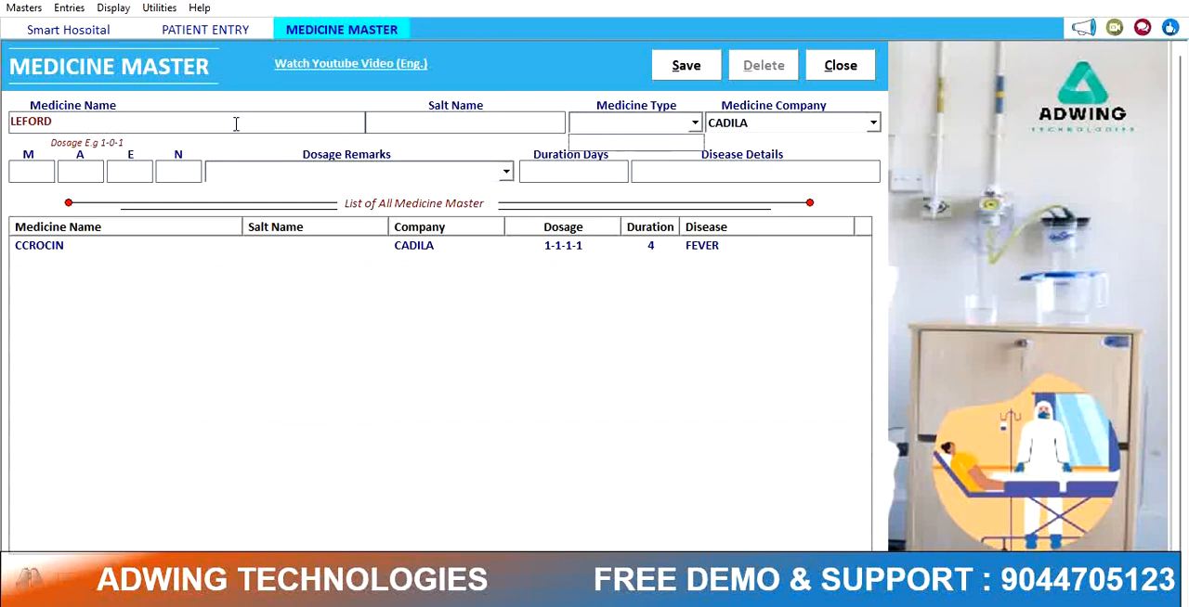
pyautogui.press('Return')
pyautogui.press('Down')
pyautogui.press('Return')
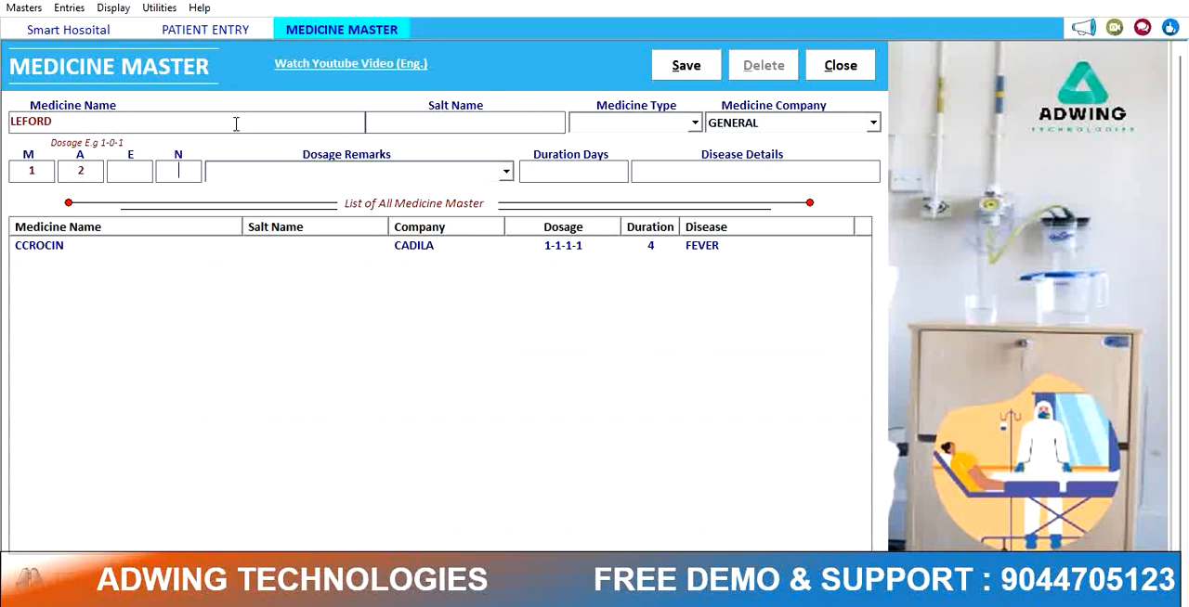
pyautogui.press('Return')
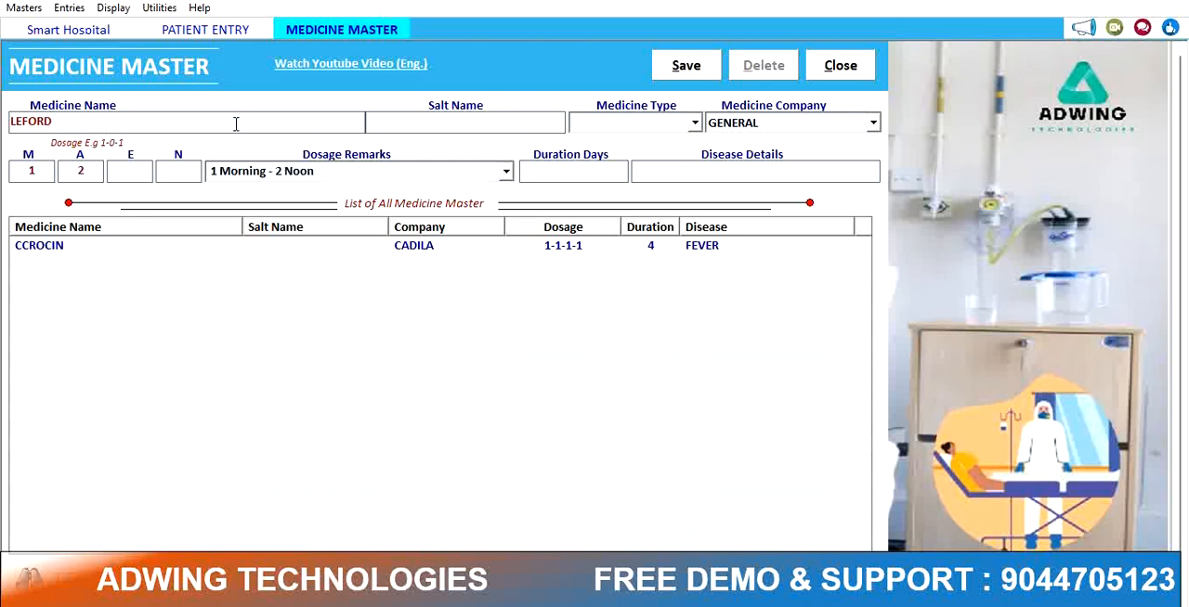
pyautogui.press('Return')
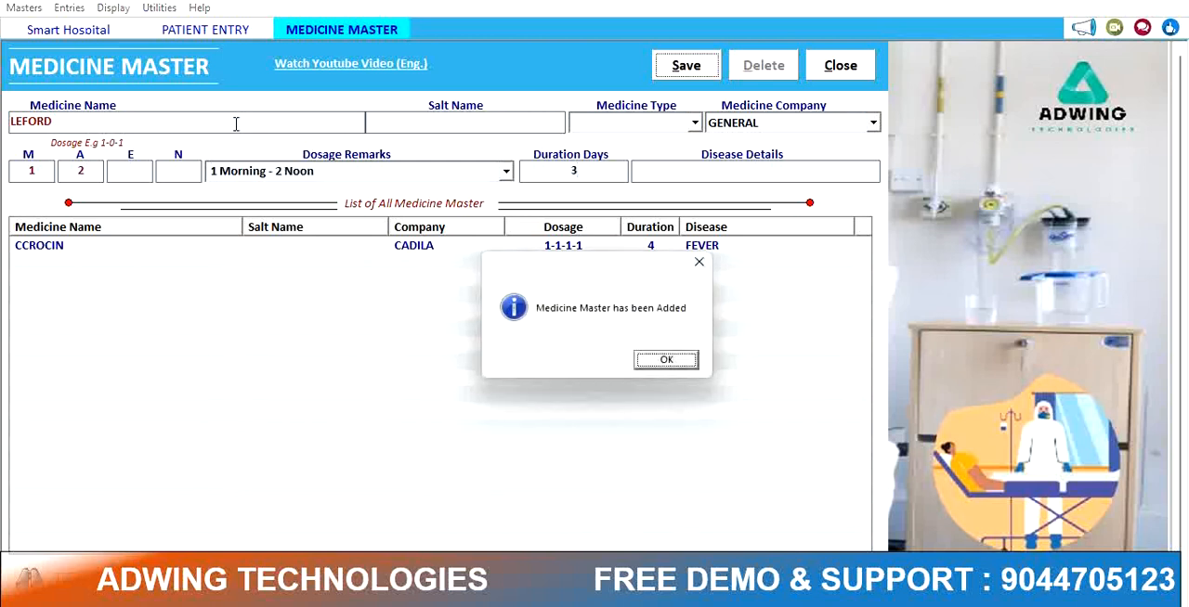
pyautogui.press('Return')
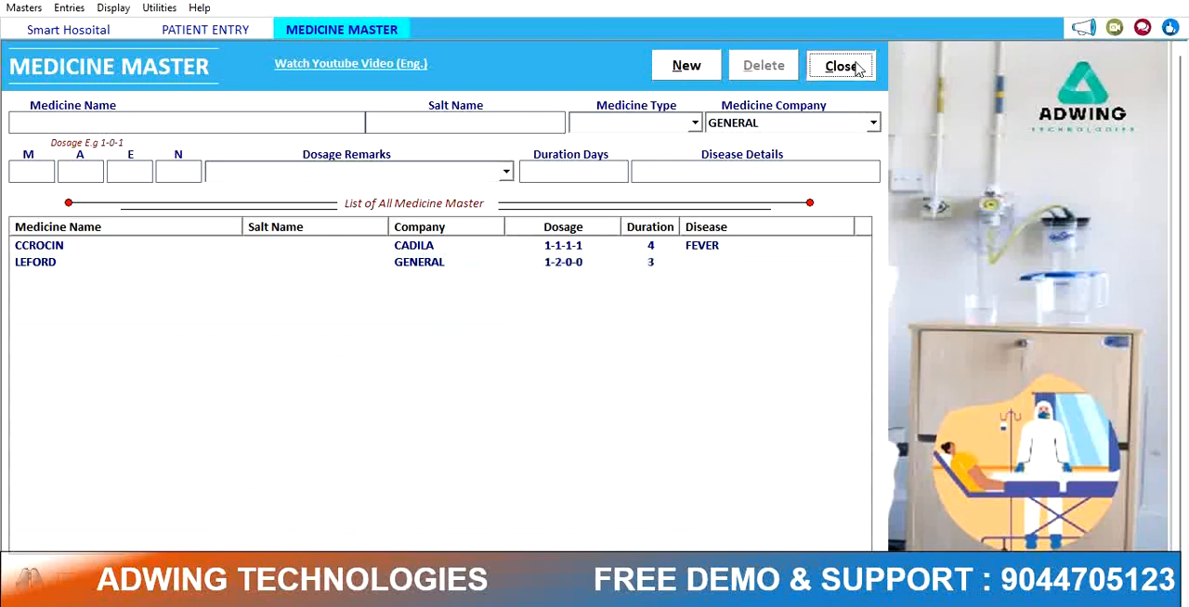
pyautogui.click(856, 65)
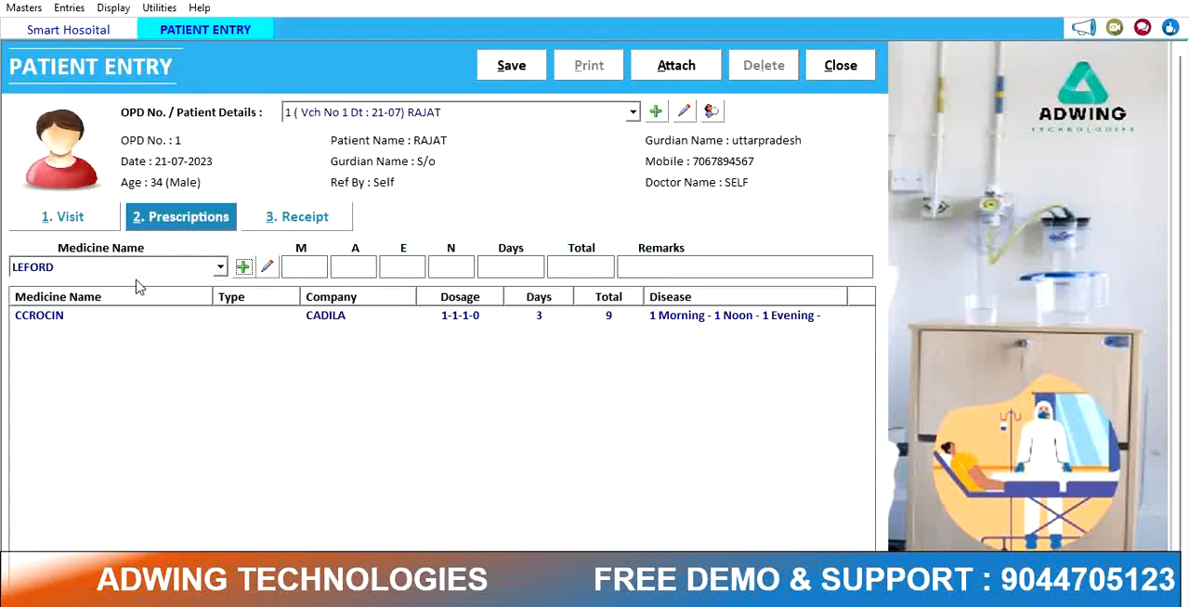
# Step: Close the medicine master and add LEFORD to the prescription at dosage 1-2-0-0 for 3 days
pyautogui.press('Return')
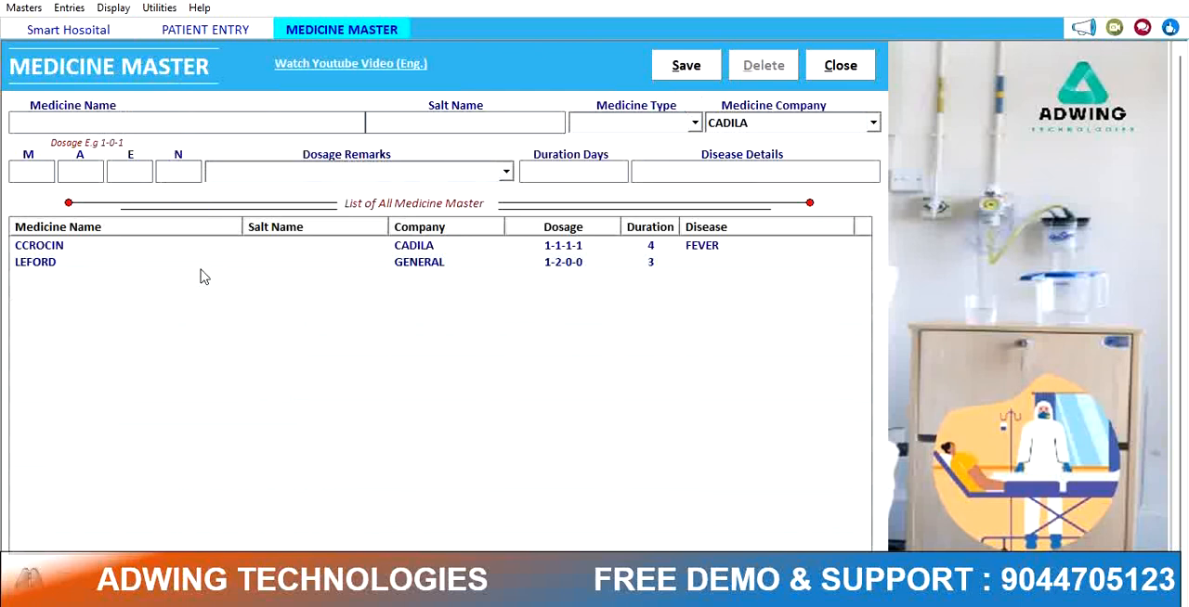
pyautogui.click(852, 72)
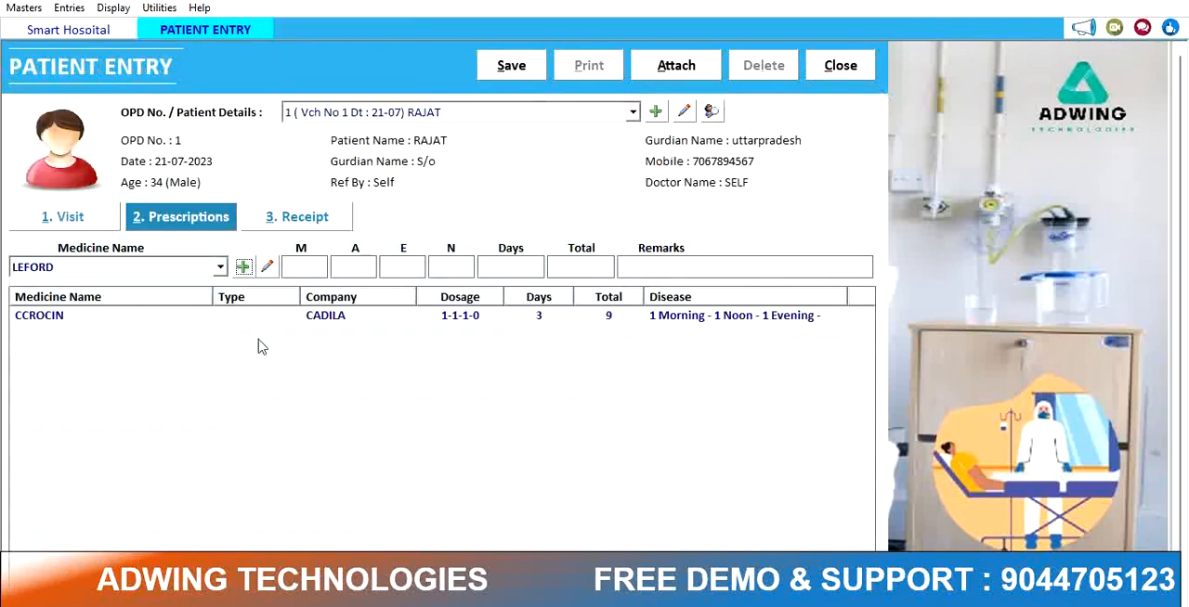
pyautogui.click(127, 269)
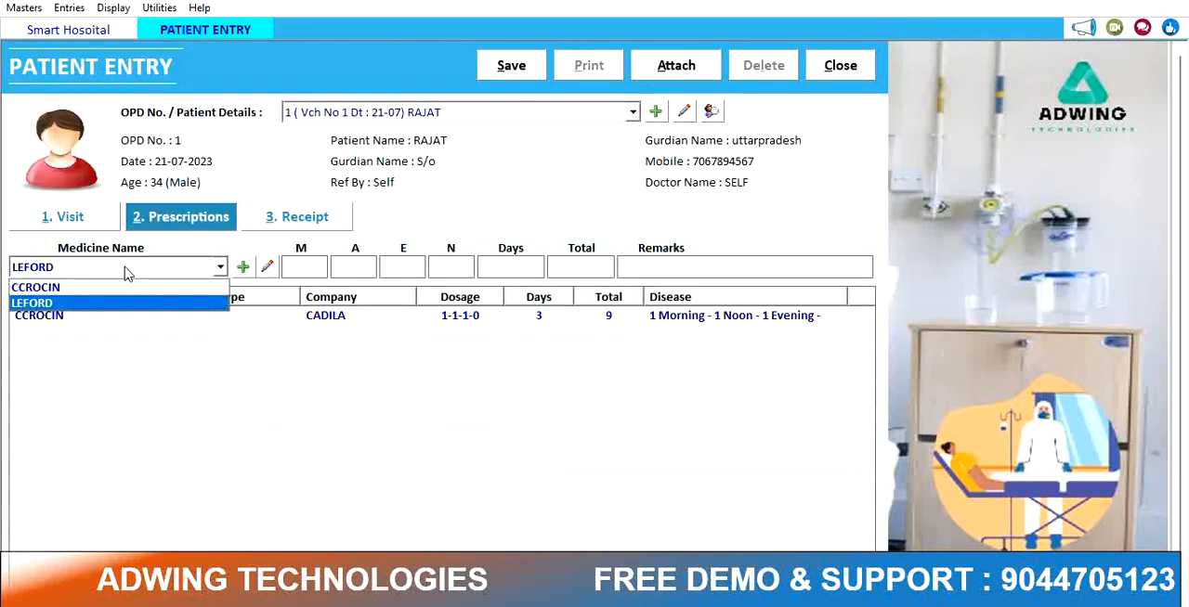
pyautogui.press('Return')
pyautogui.press('Return')
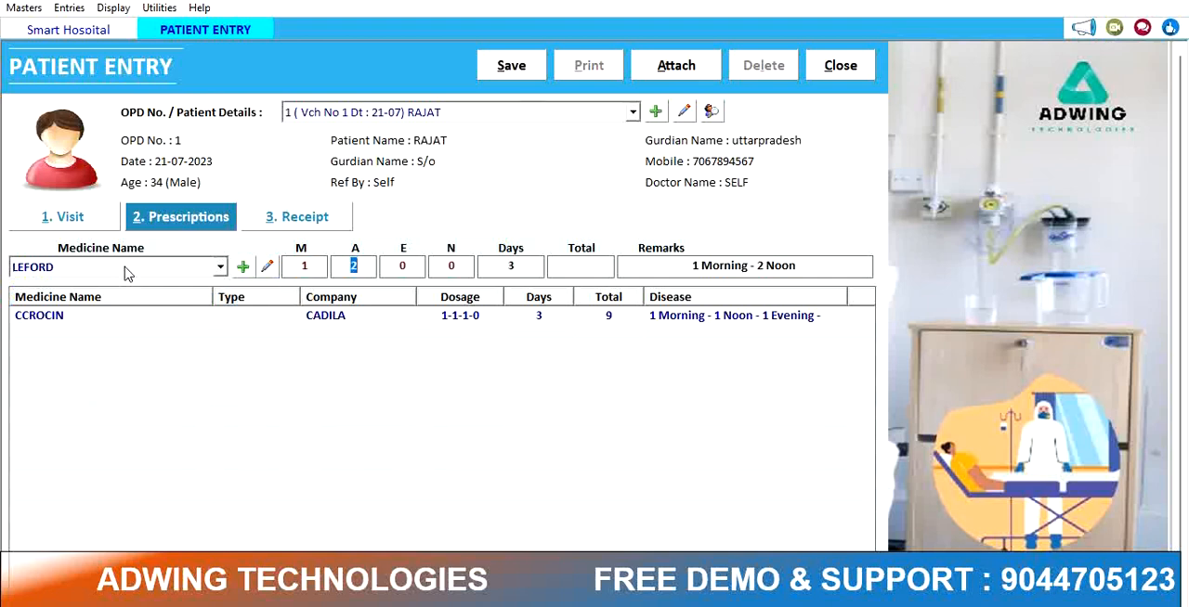
pyautogui.press('Return')
pyautogui.press('Return')
pyautogui.press('Return')
pyautogui.press('Return')
pyautogui.press('Return')
pyautogui.press('Return')
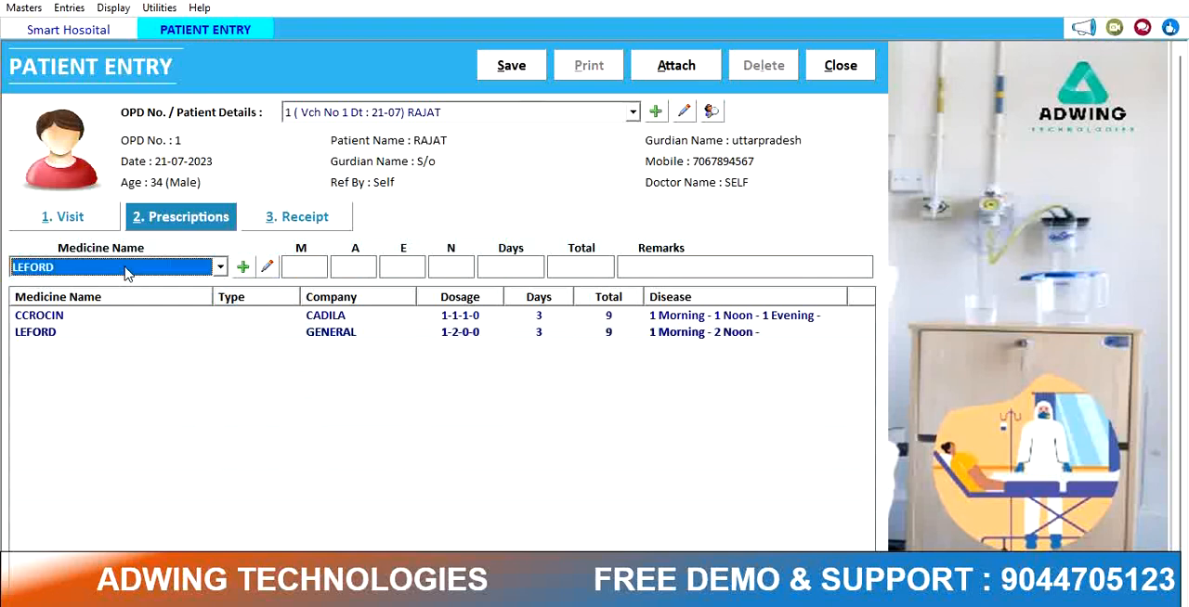
# Step: On the Receipt tab, add the OPD SERVICES charge with an amount of 200
pyautogui.click(336, 219)
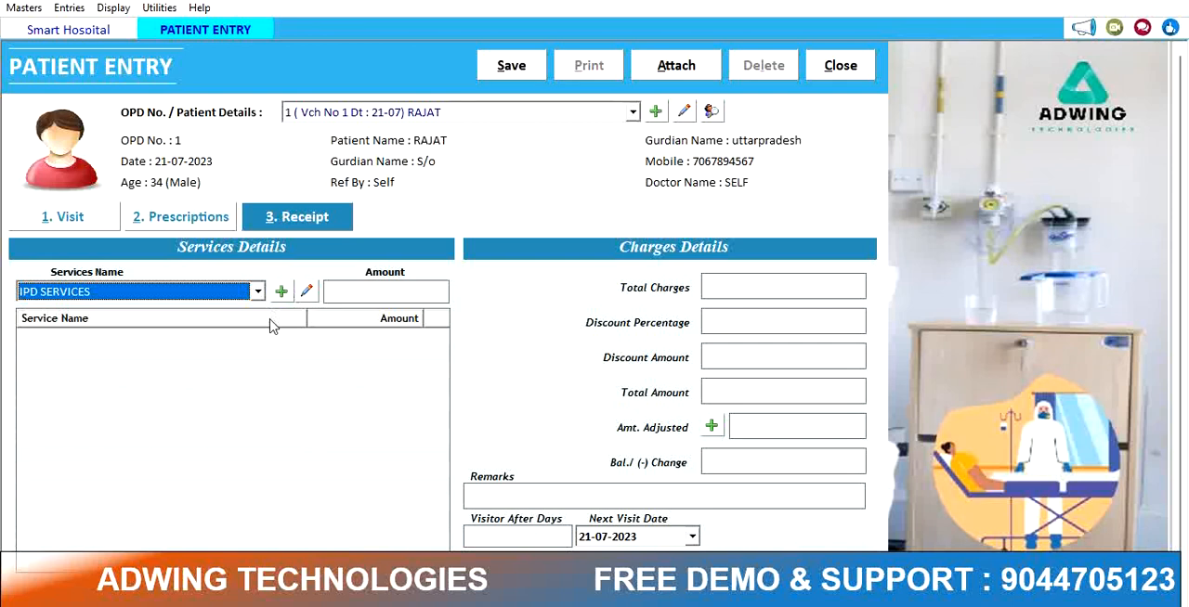
pyautogui.press('Down')
pyautogui.press('Return')
pyautogui.press('Return')
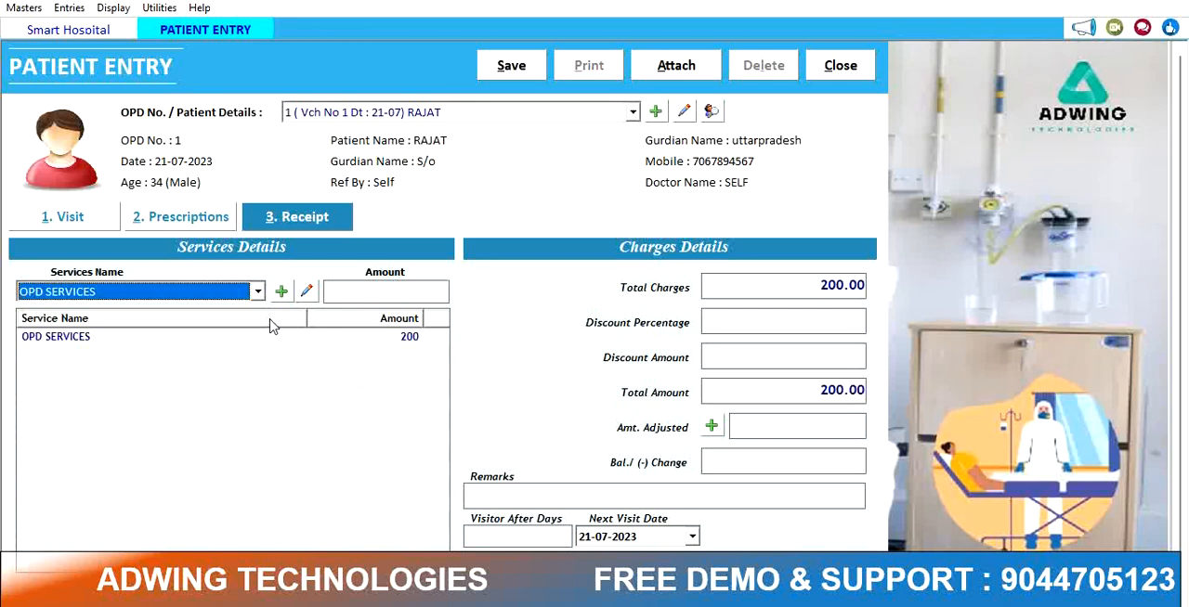
pyautogui.press('Return')
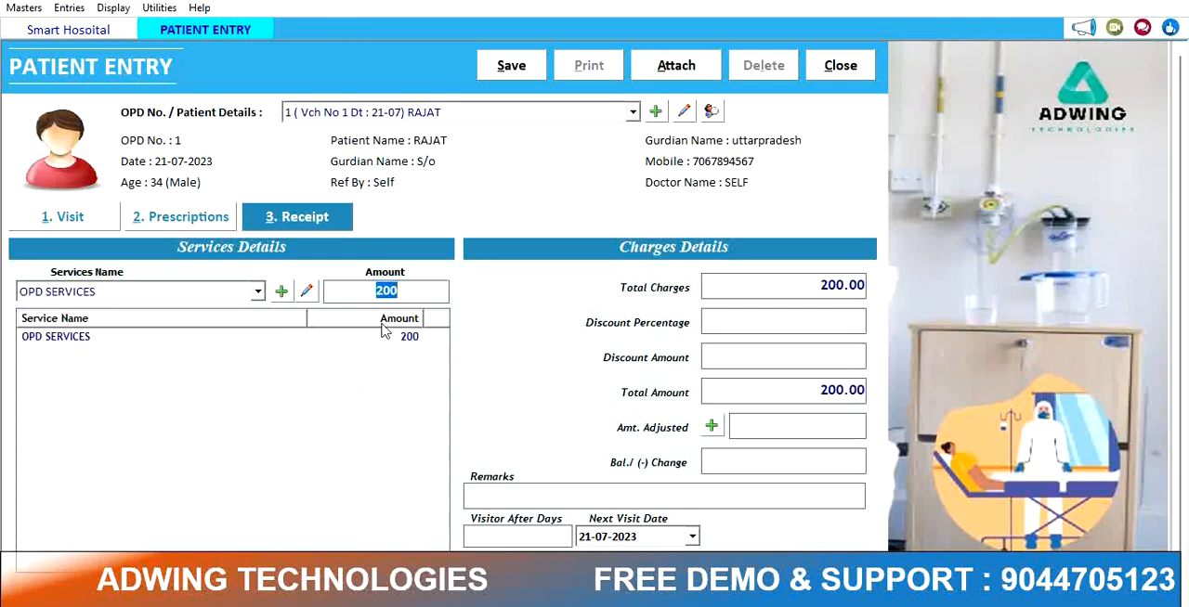
# Step: Return to the Prescriptions tab, save the patient entry, and choose to print it
pyautogui.click(223, 216)
pyautogui.click(537, 71)
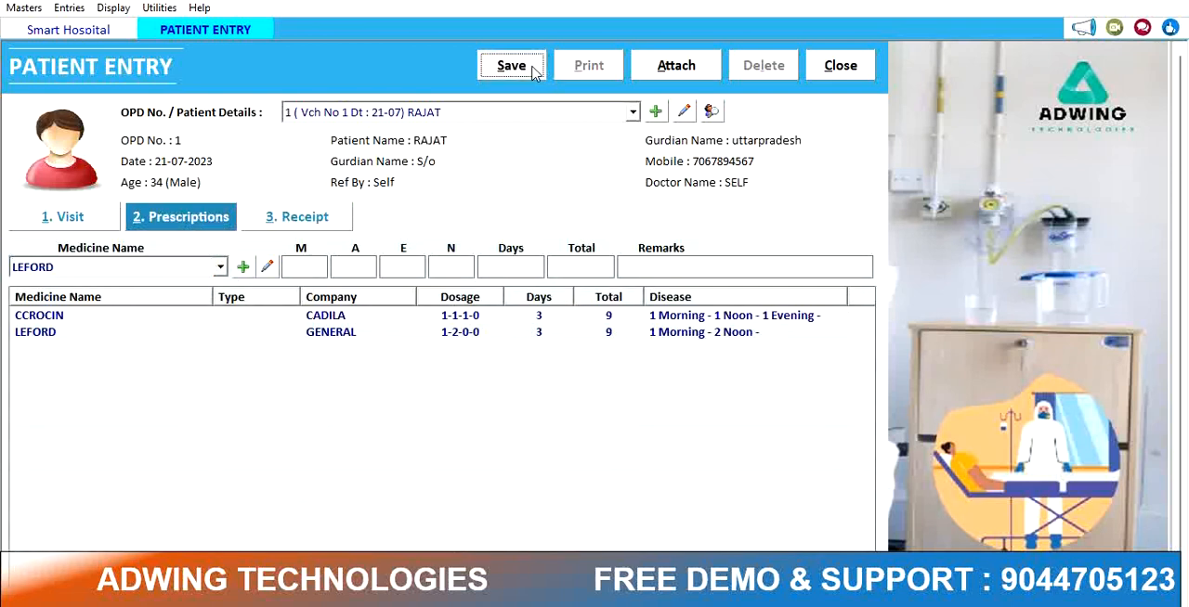
pyautogui.click(633, 362)
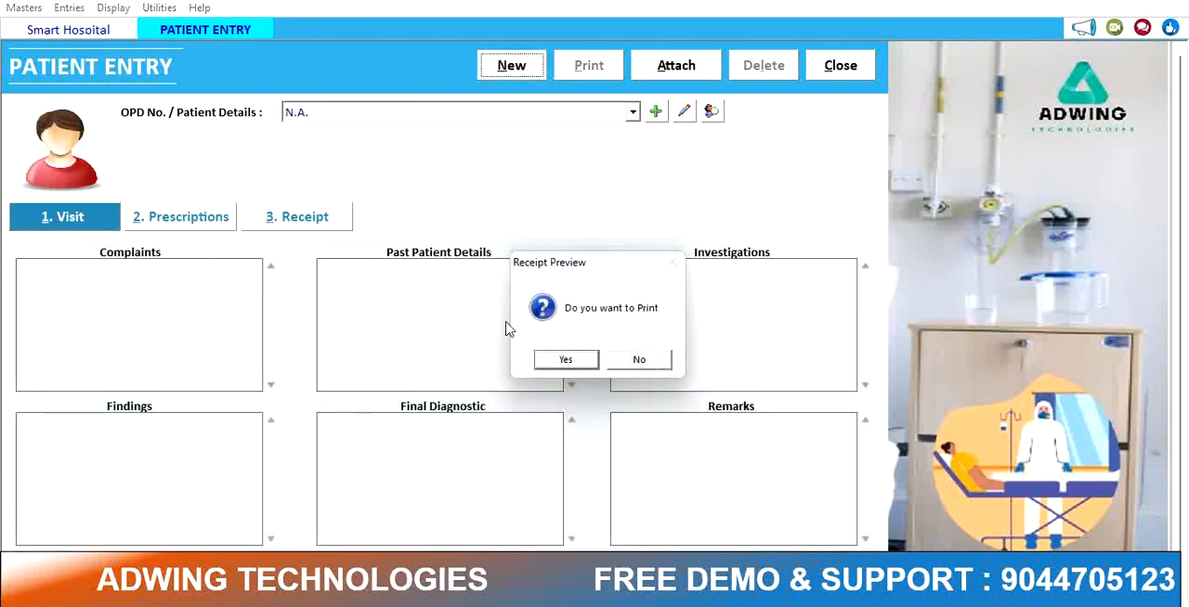
pyautogui.click(564, 360)
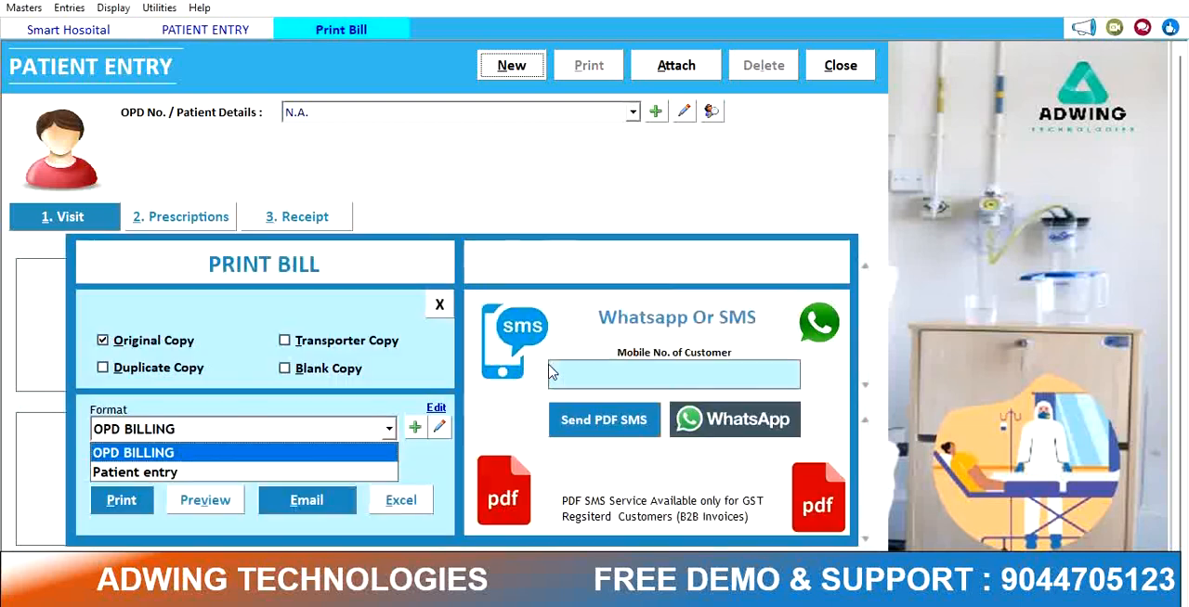
# Step: Preview the bill in the Patient entry format, scroll through it, and close the preview
pyautogui.click(189, 477)
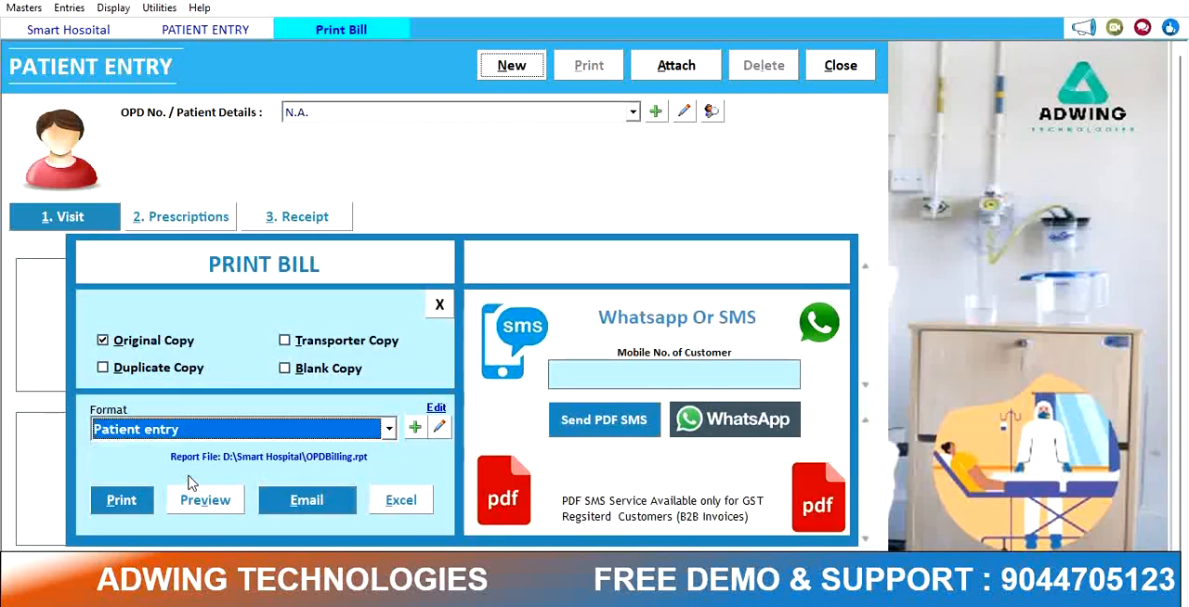
pyautogui.click(198, 502)
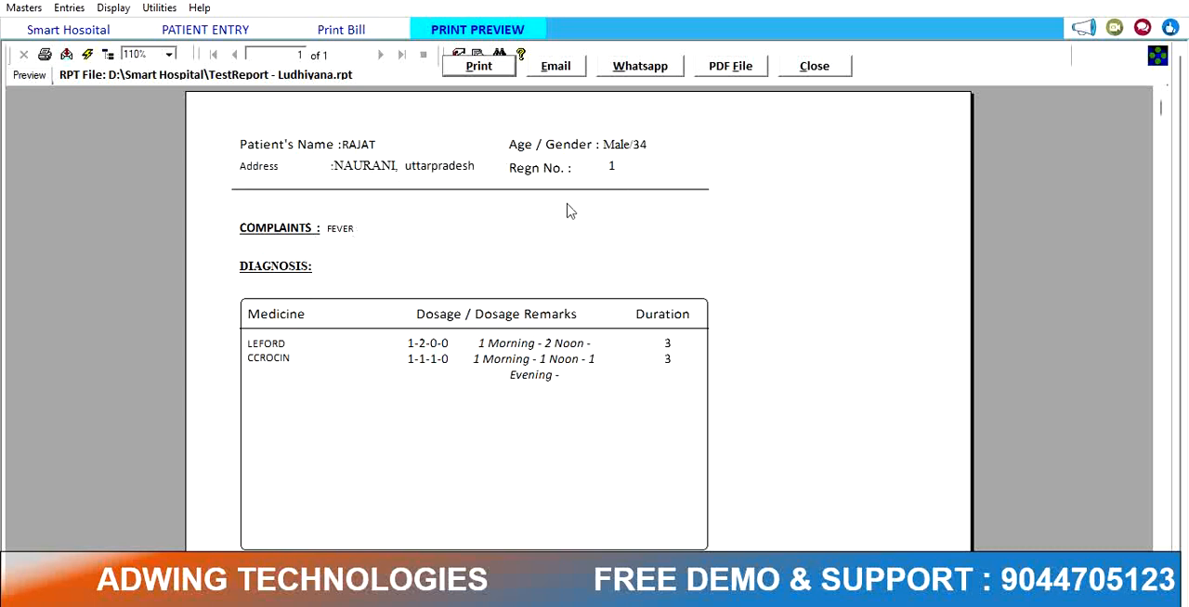
pyautogui.scroll(-10, 679, 335)
pyautogui.scroll(10, 650, 372)
pyautogui.scroll(-3, 473, 227)
pyautogui.scroll(-10, 483, 372)
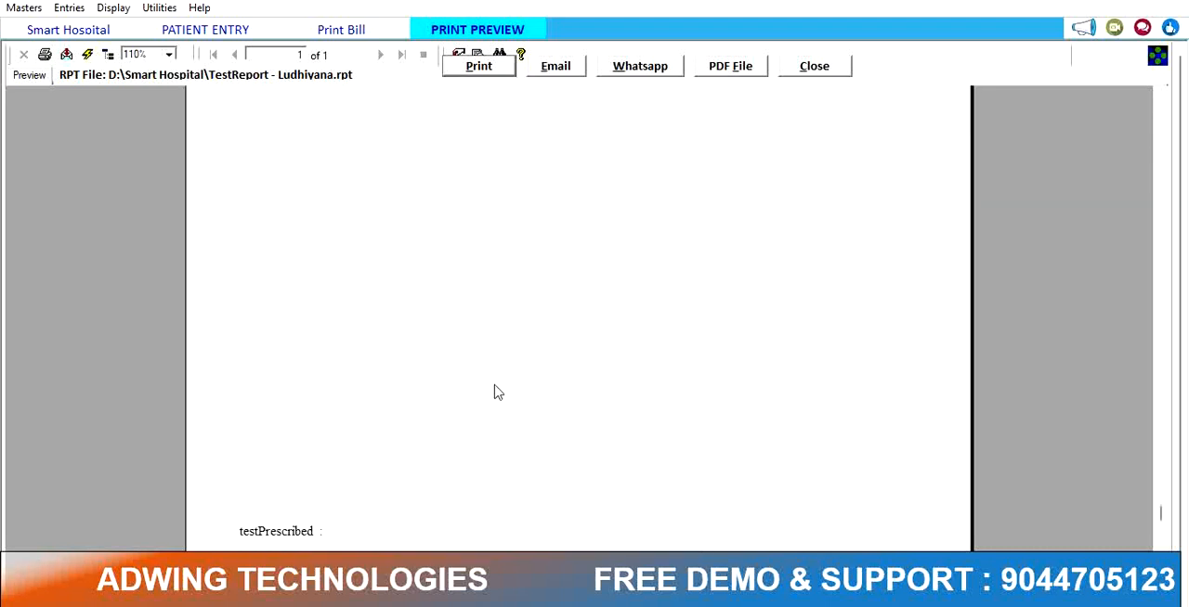
pyautogui.scroll(10, 506, 390)
pyautogui.click(823, 74)
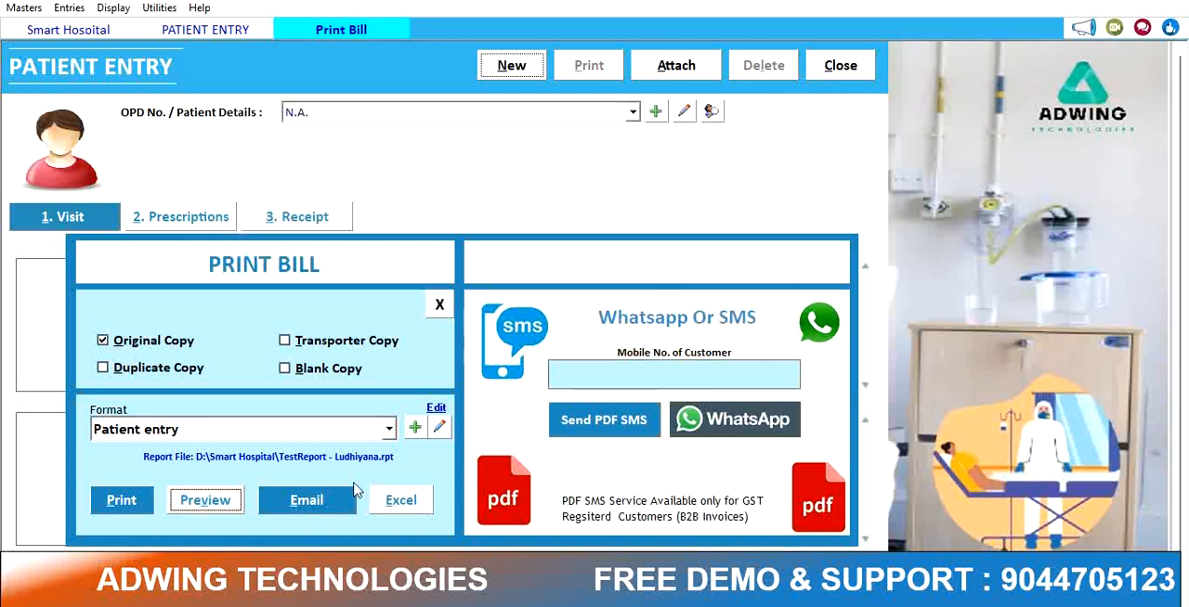
# Step: Switch the print format to OPD BILLING, preview it, scroll through it, and close the preview
pyautogui.click(383, 429)
pyautogui.click(302, 454)
pyautogui.click(206, 500)
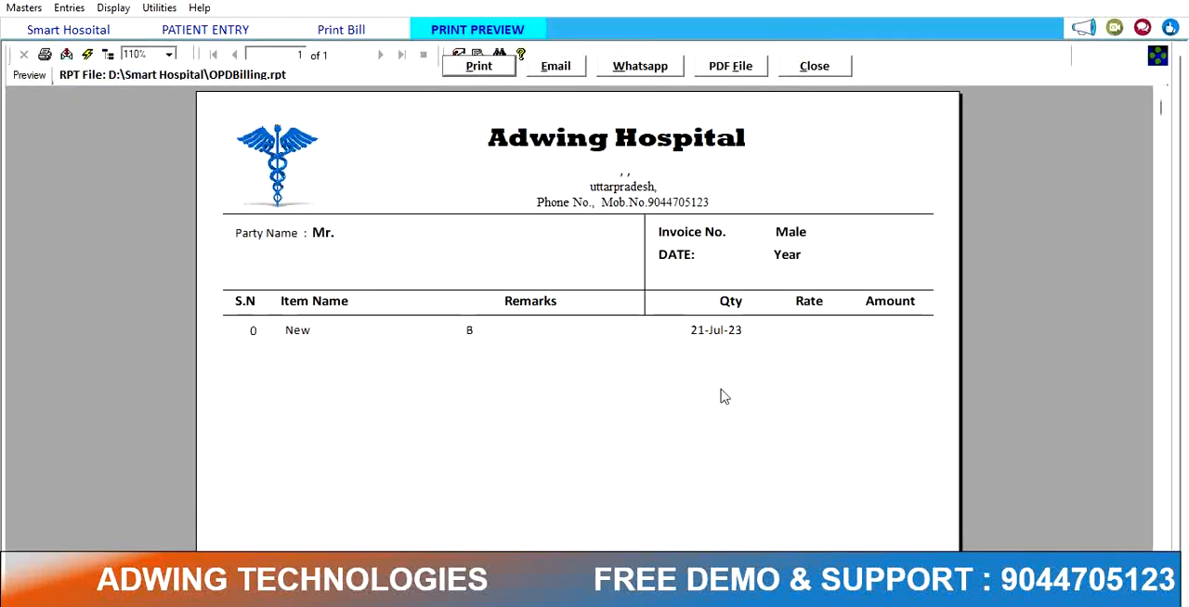
pyautogui.scroll(-3, 734, 399)
pyautogui.scroll(3, 864, 392)
pyautogui.click(838, 65)
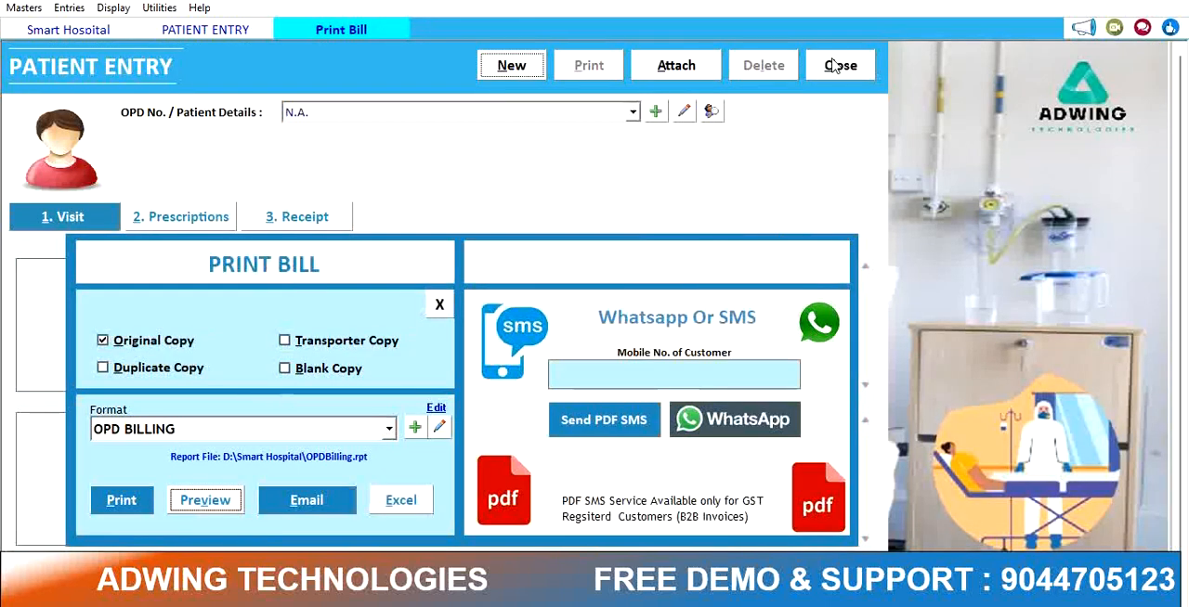
# Step: Close the print bill dialog and the patient entry form
pyautogui.click(388, 429)
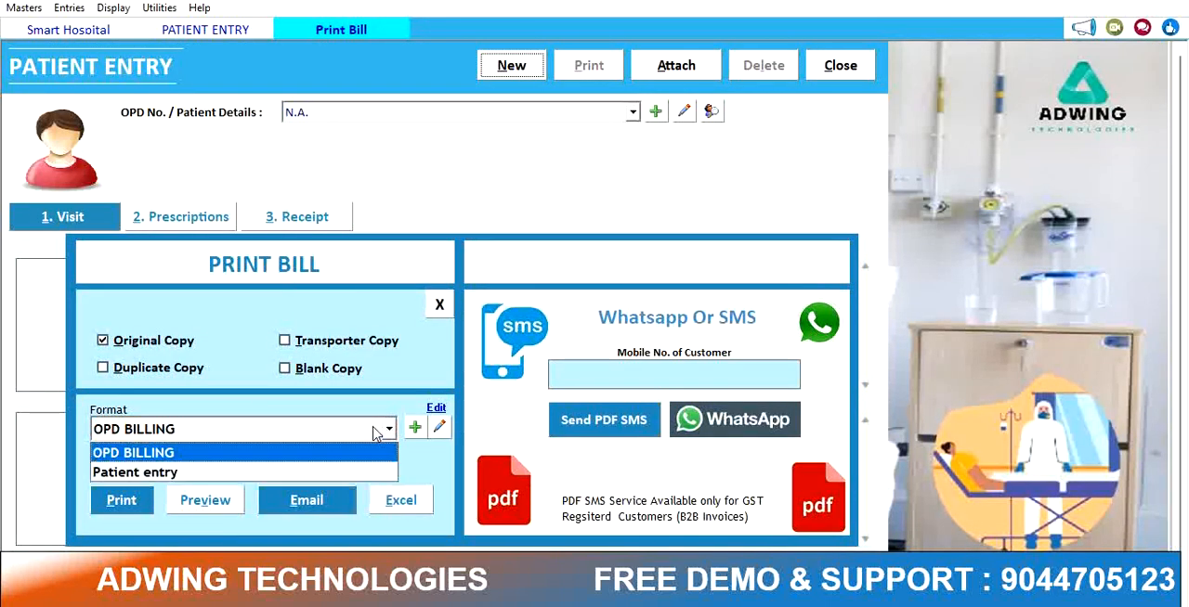
pyautogui.click(439, 304)
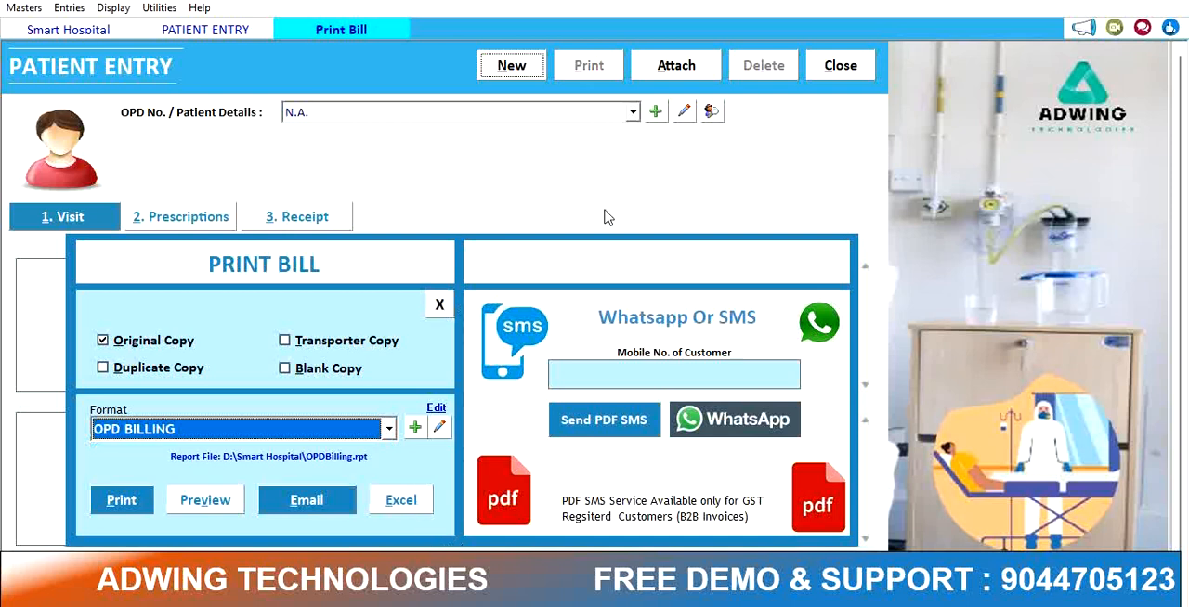
pyautogui.click(438, 305)
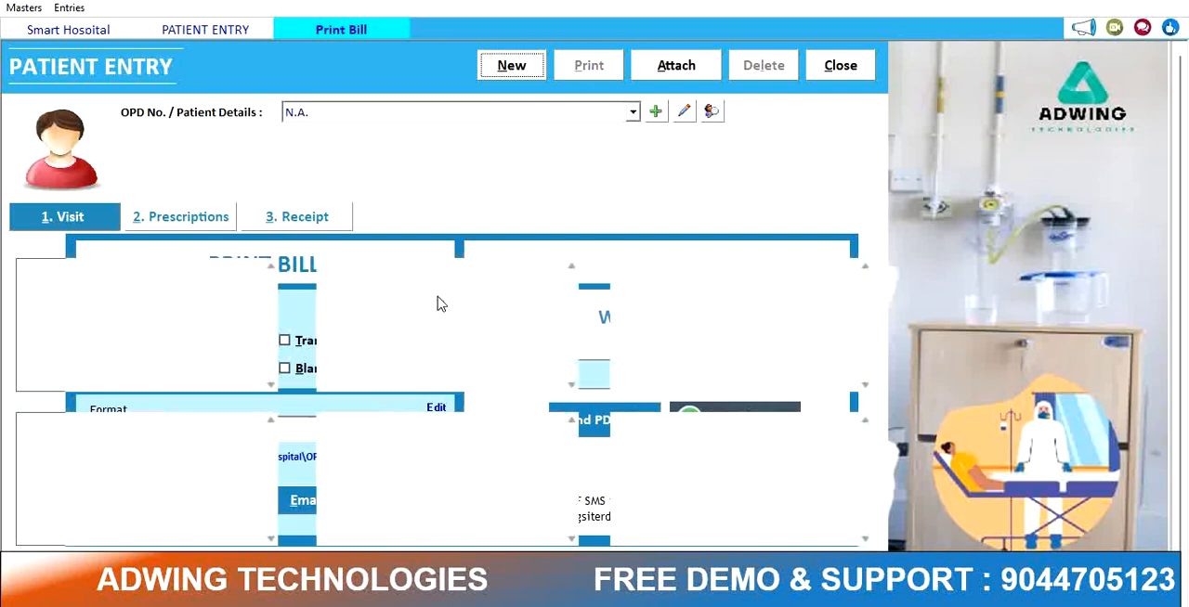
pyautogui.click(868, 67)
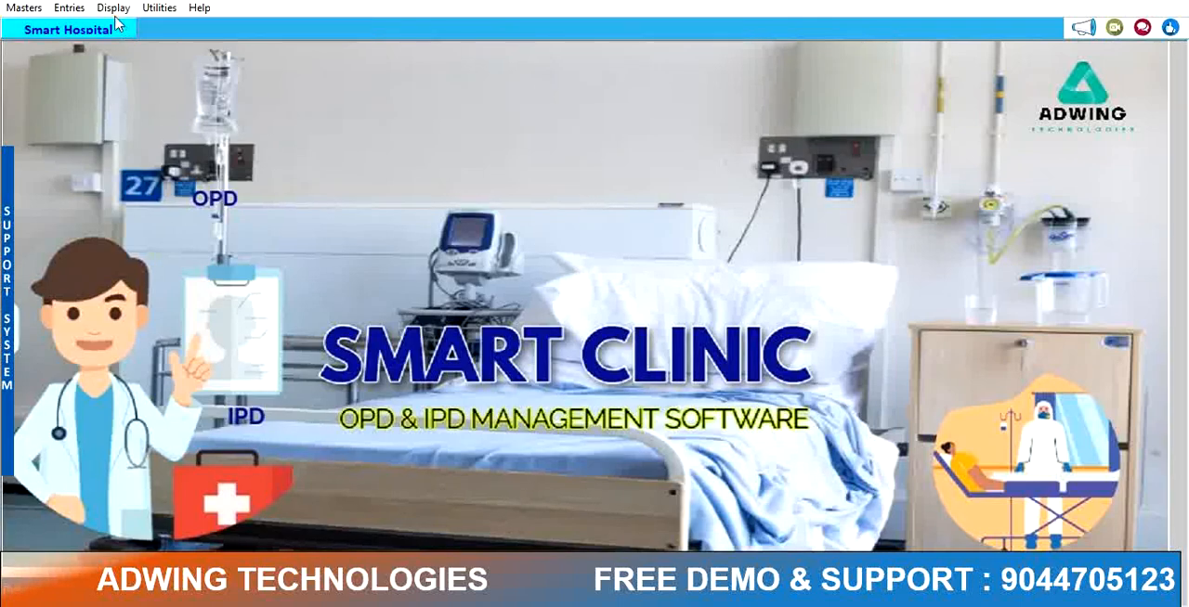
# Step: Open the Patient Book and then the Treatment Register, closing each without changes
pyautogui.click(82, 12)
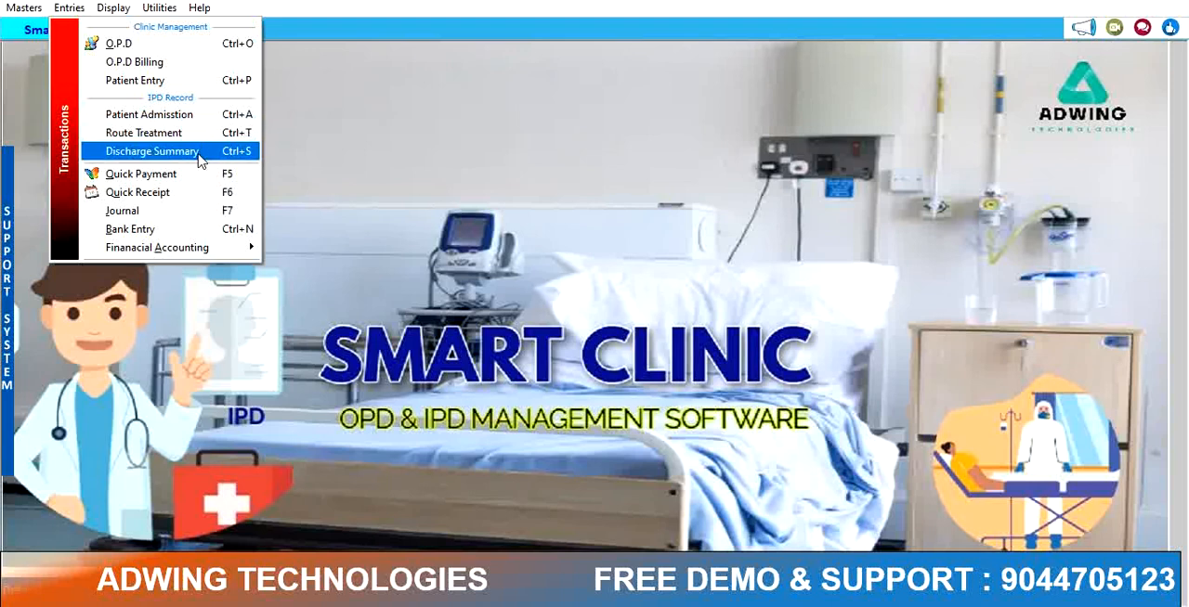
pyautogui.click(162, 121)
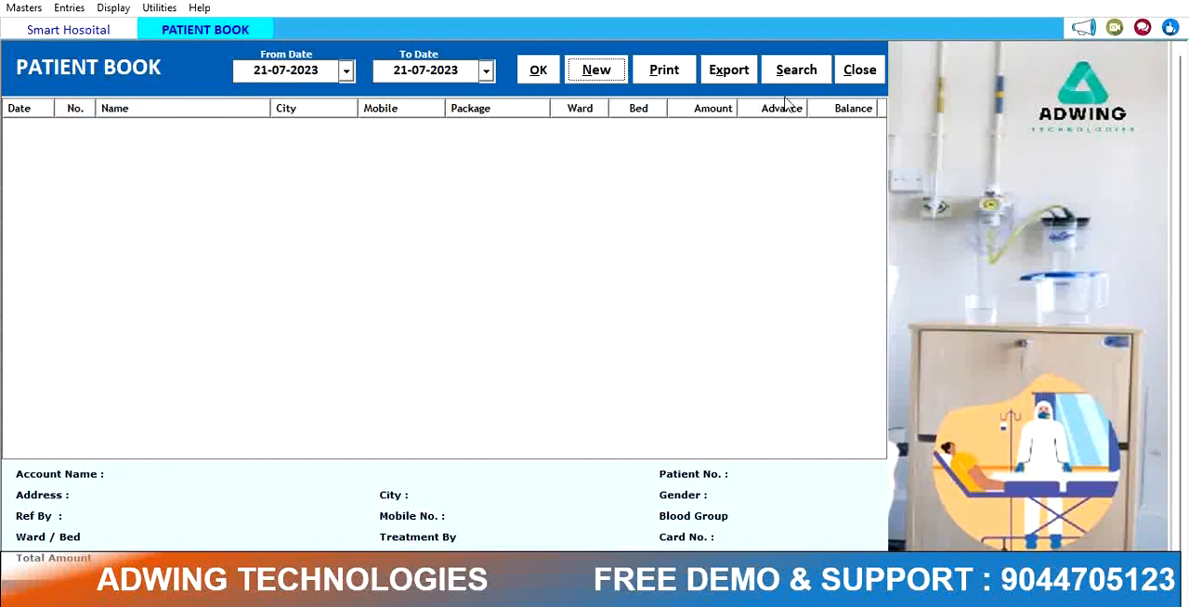
pyautogui.click(873, 70)
pyautogui.click(90, 9)
pyautogui.click(121, 132)
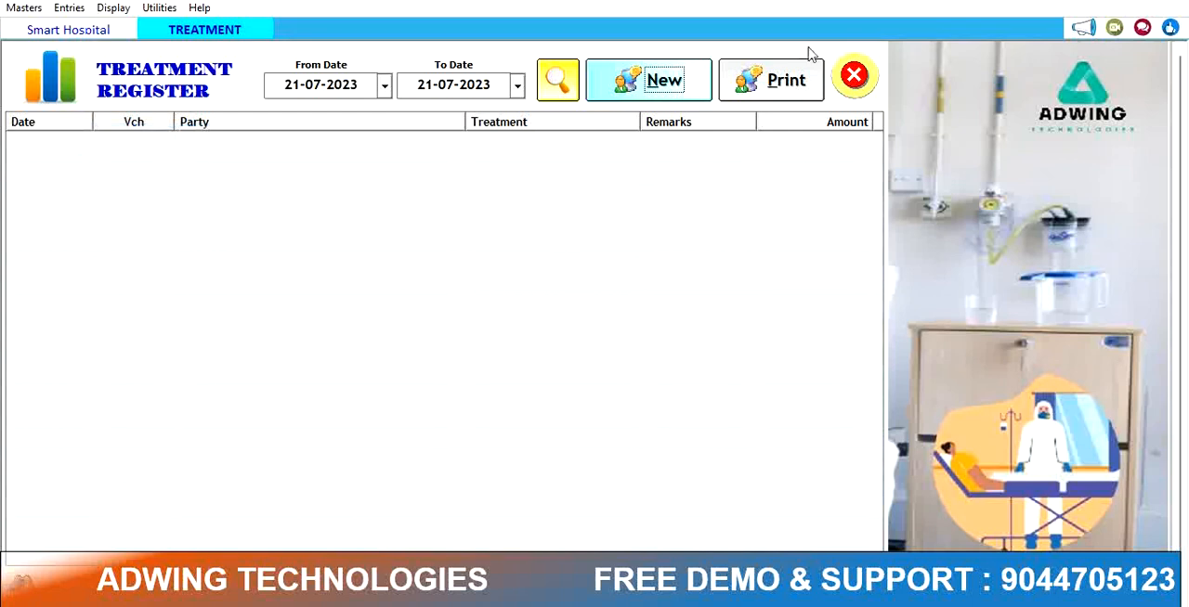
pyautogui.click(853, 76)
# Step: Open the Discharge Book, start a new discharge entry, and close it without changes
pyautogui.click(68, 8)
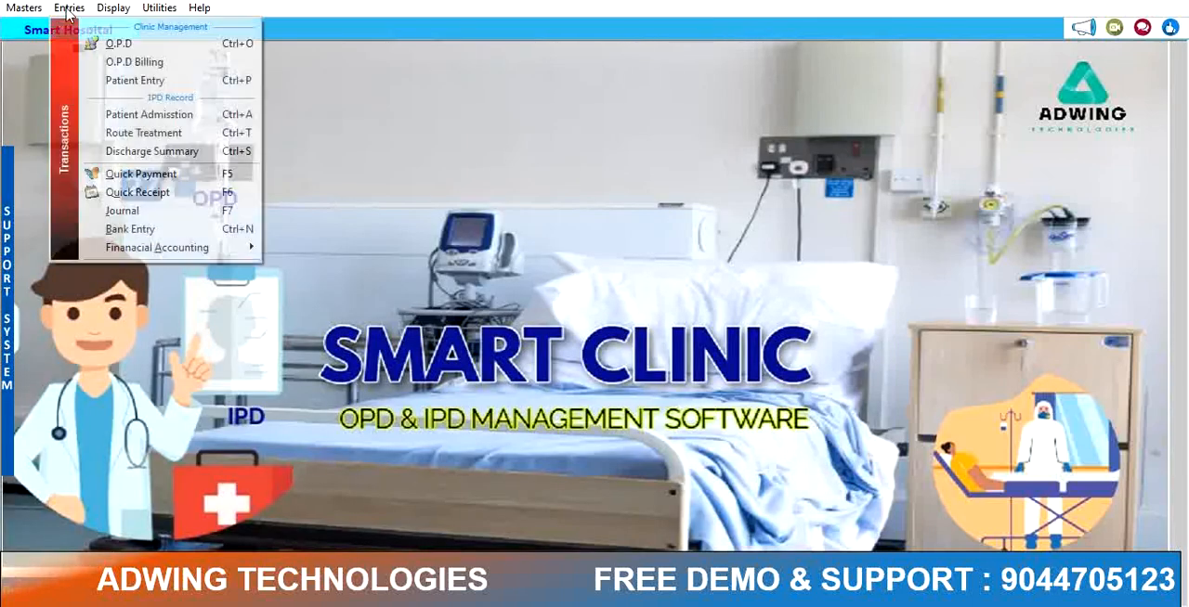
pyautogui.click(139, 151)
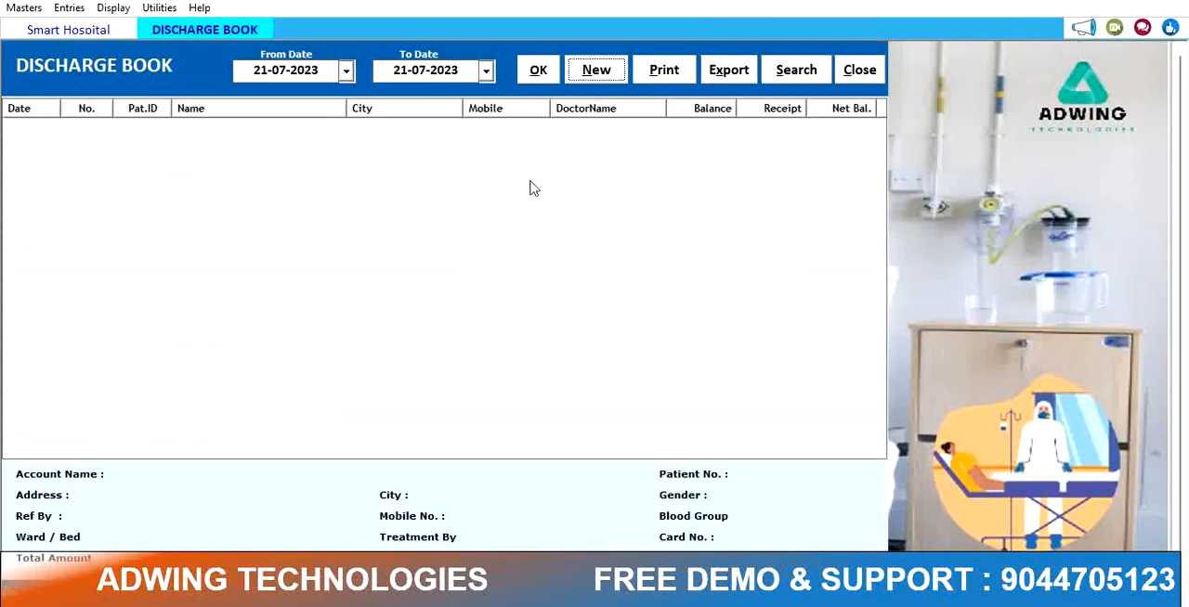
pyautogui.click(597, 72)
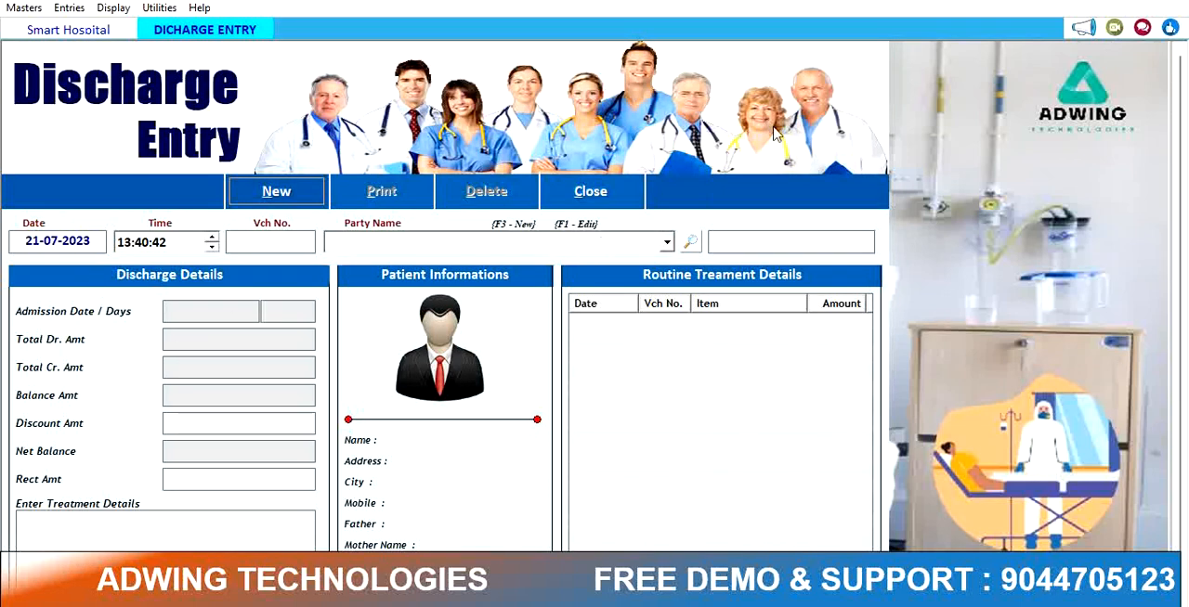
pyautogui.click(596, 197)
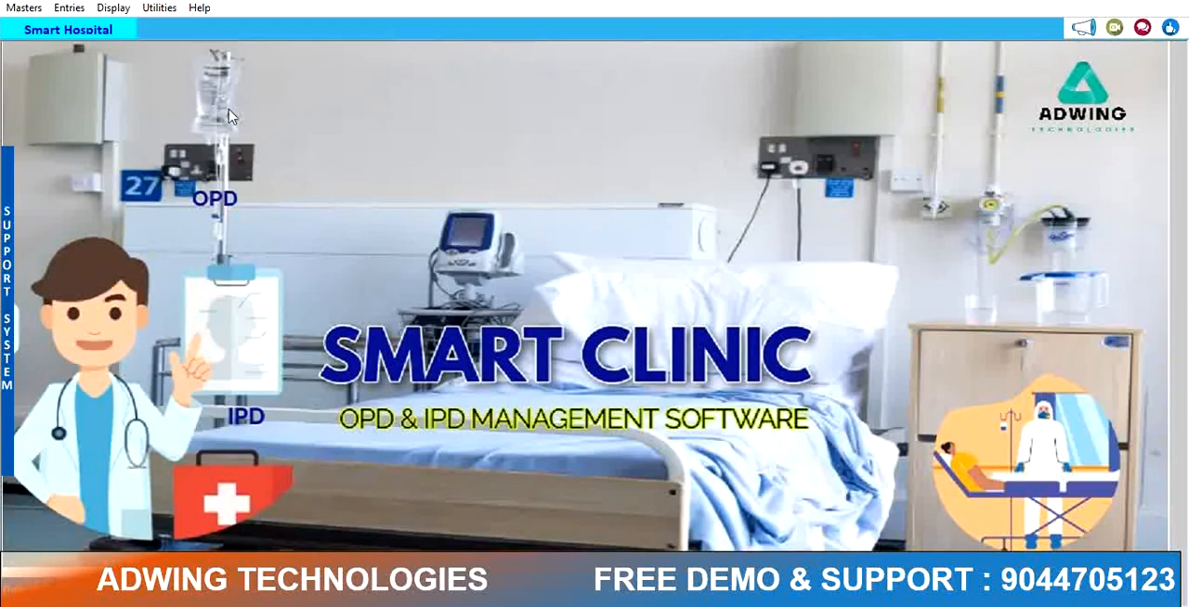
# Step: Open the Entries menu
pyautogui.click(69, 7)
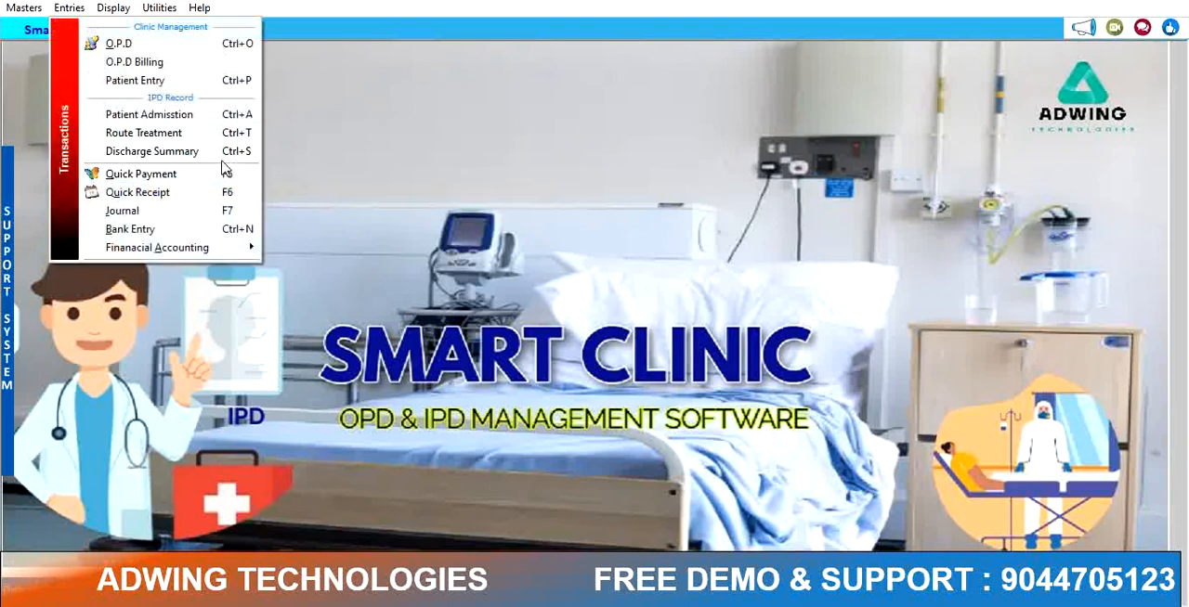